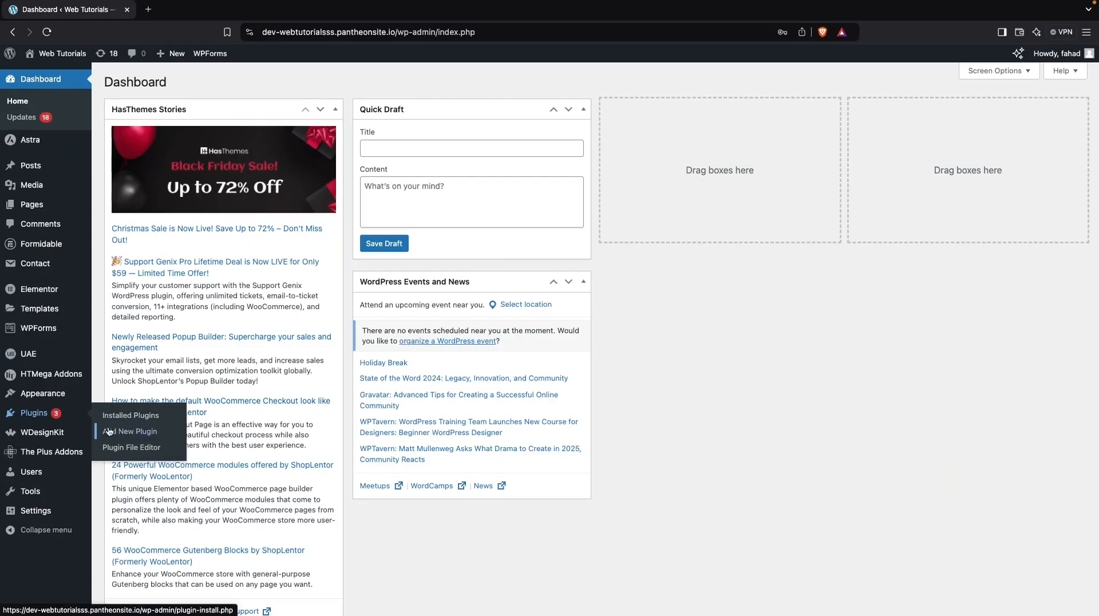
Search the plugin directory for "header footer" and update the Ultimate Addons for Elementor plugin.
click(176, 436)
click(893, 117)
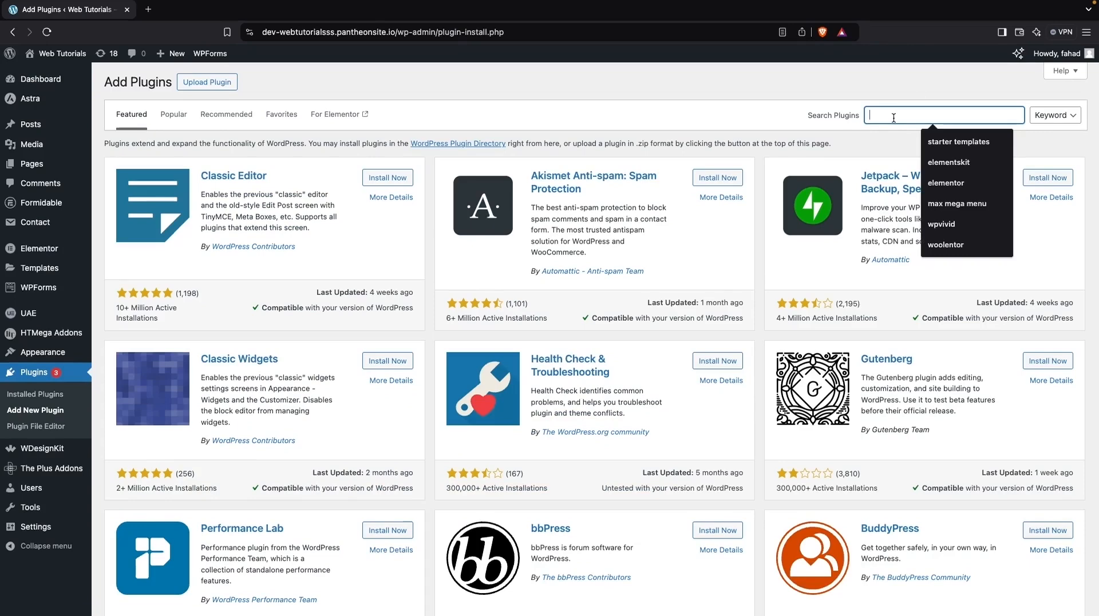
text(header)
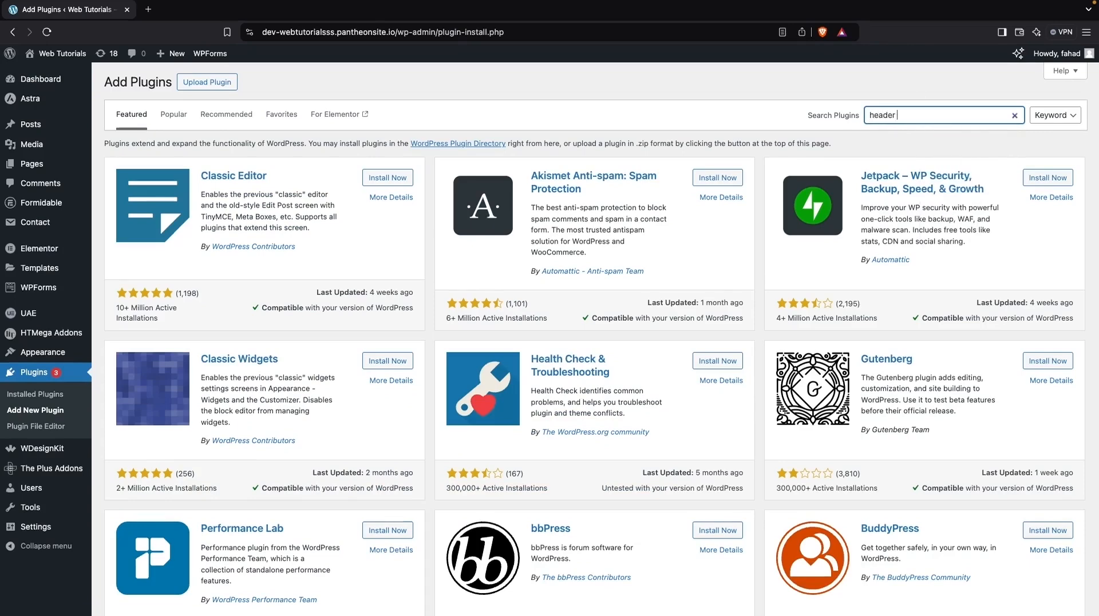
text( footer)
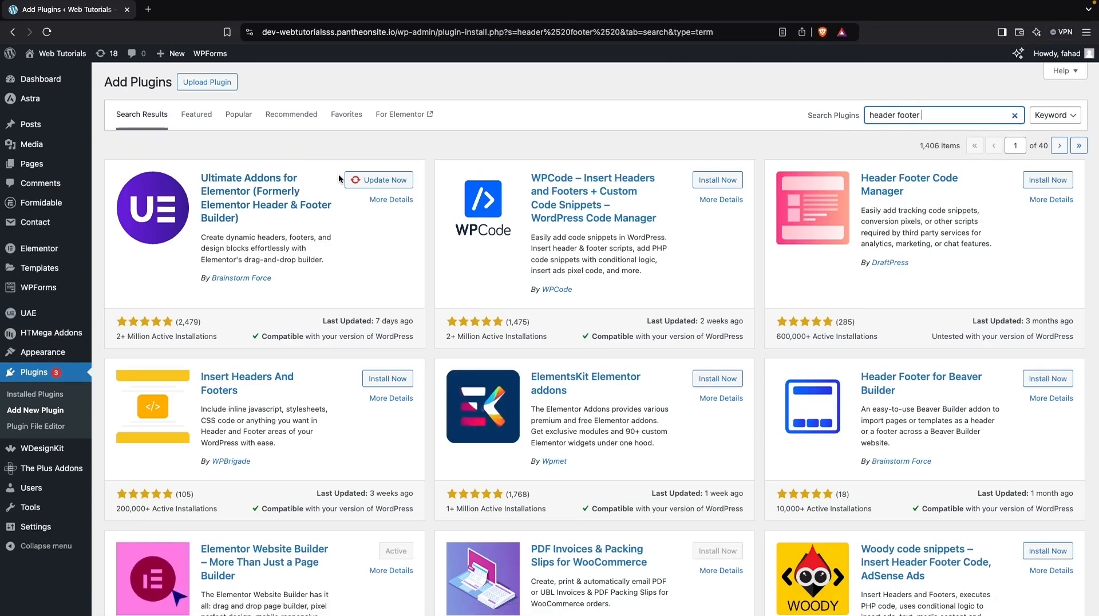
click(369, 181)
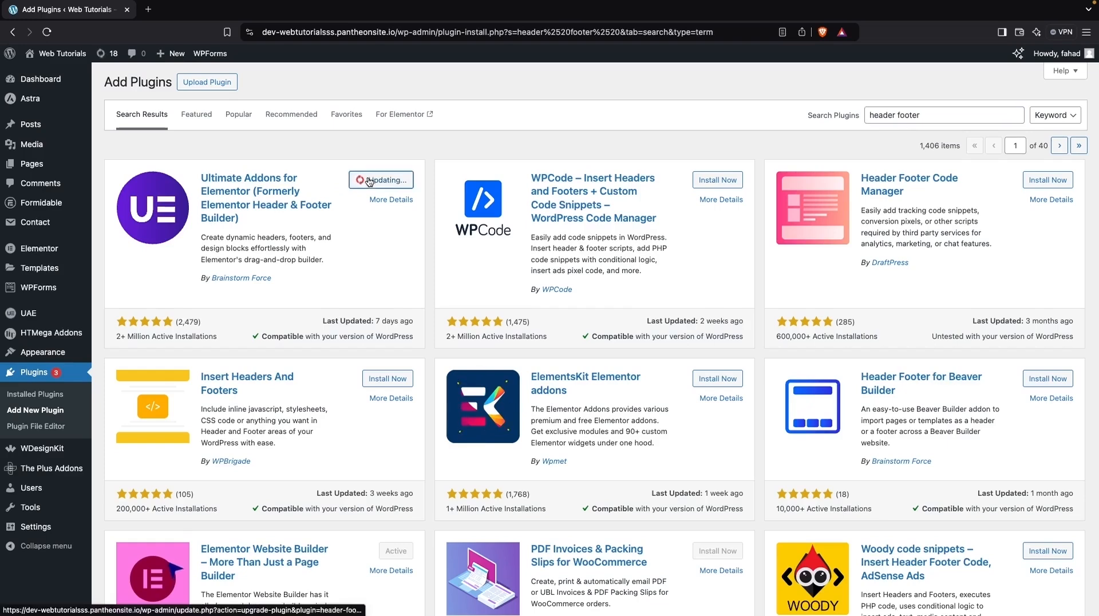
Search the plugin directory for "sticky" to check the Sticky Menu & Sticky Header plugin.
triple_click(931, 112)
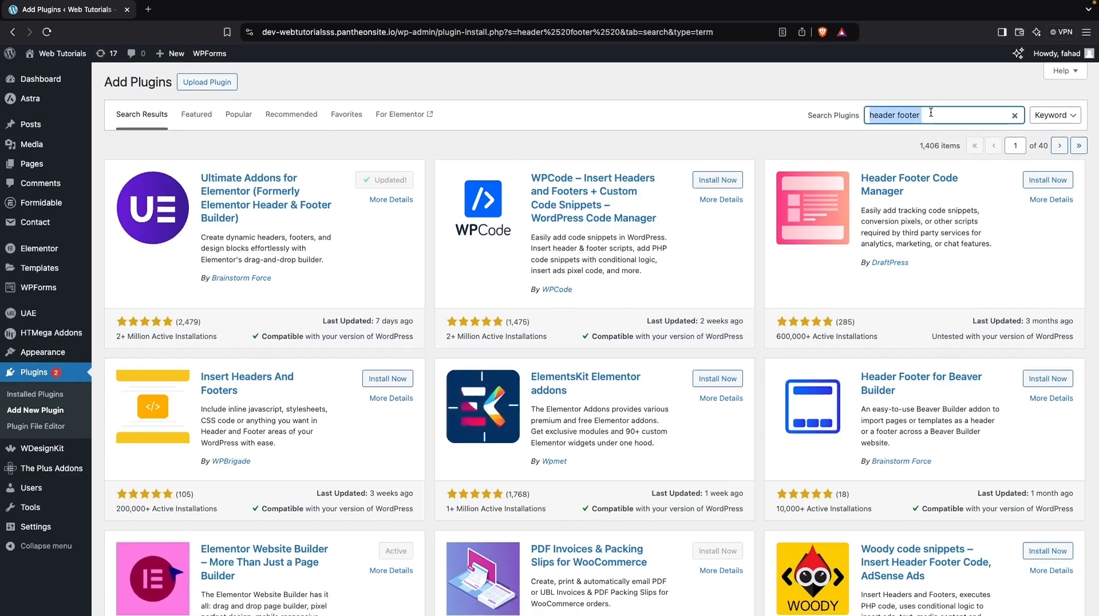
text(sticky)
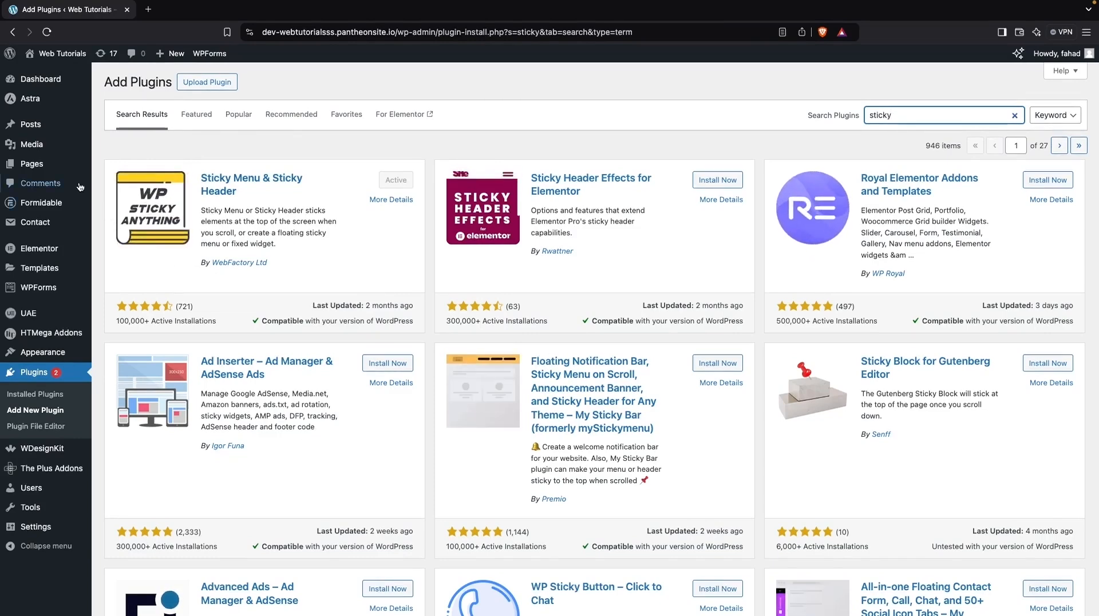
Go to the list of all pages and start a new page.
mouse_move(85, 165)
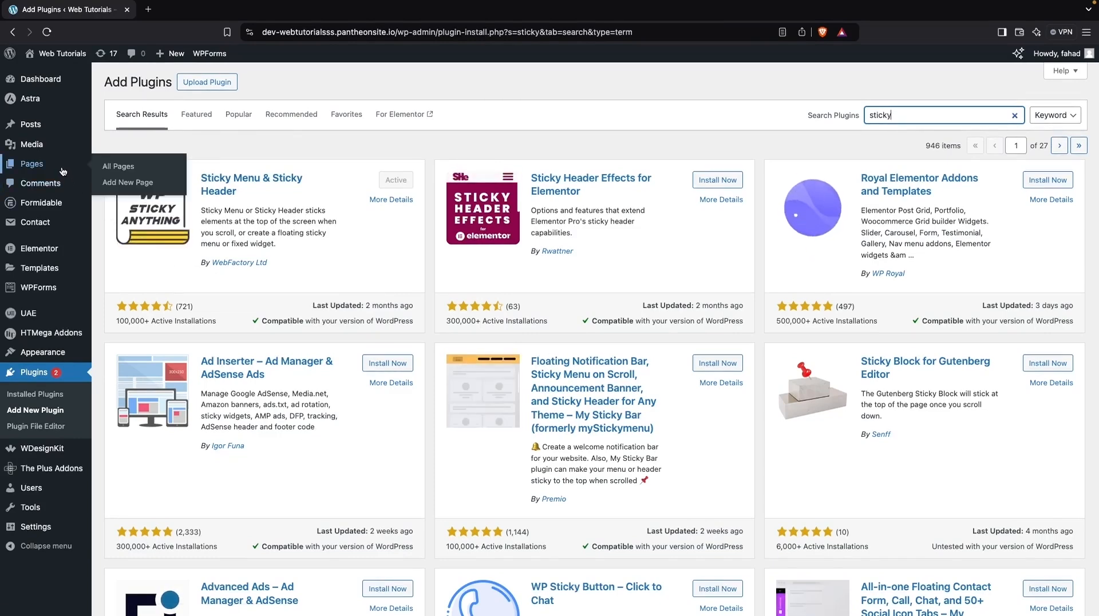
click(117, 166)
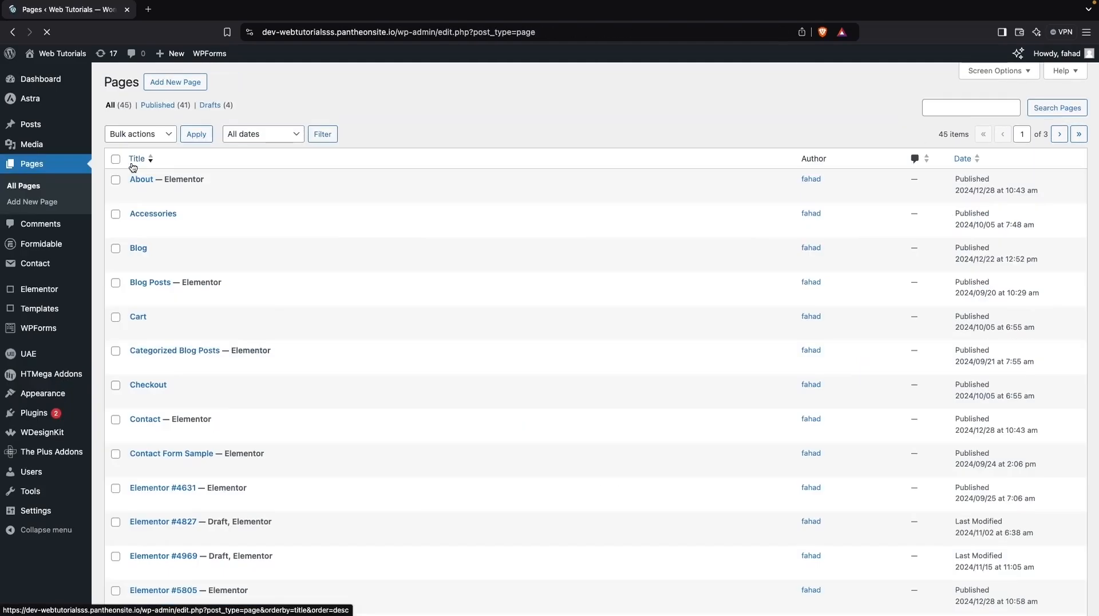
click(191, 89)
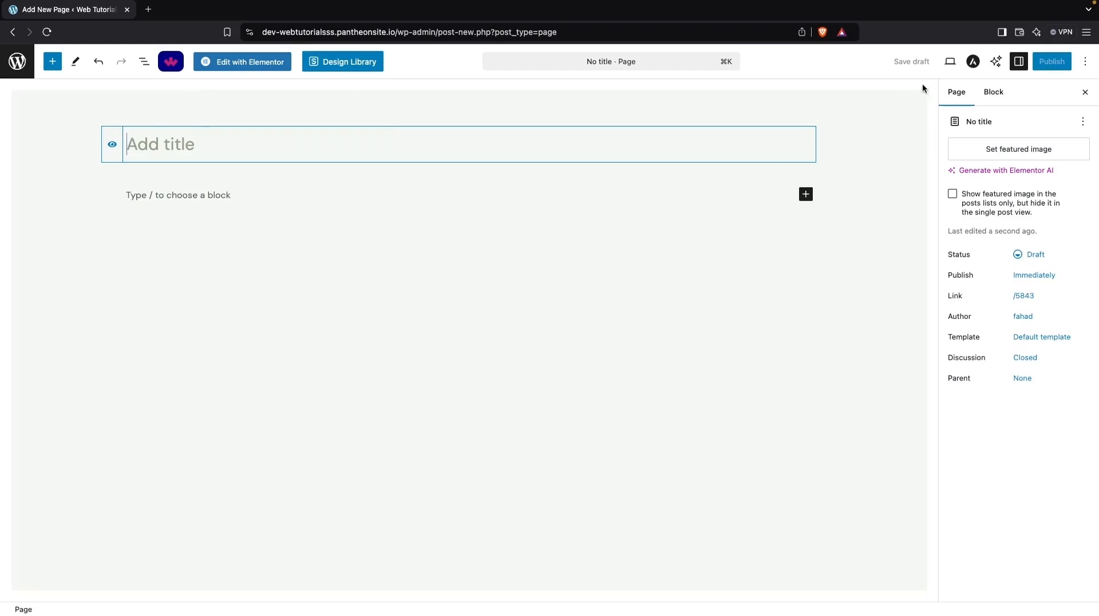
Disable the header for the new page in the Astra settings.
click(974, 62)
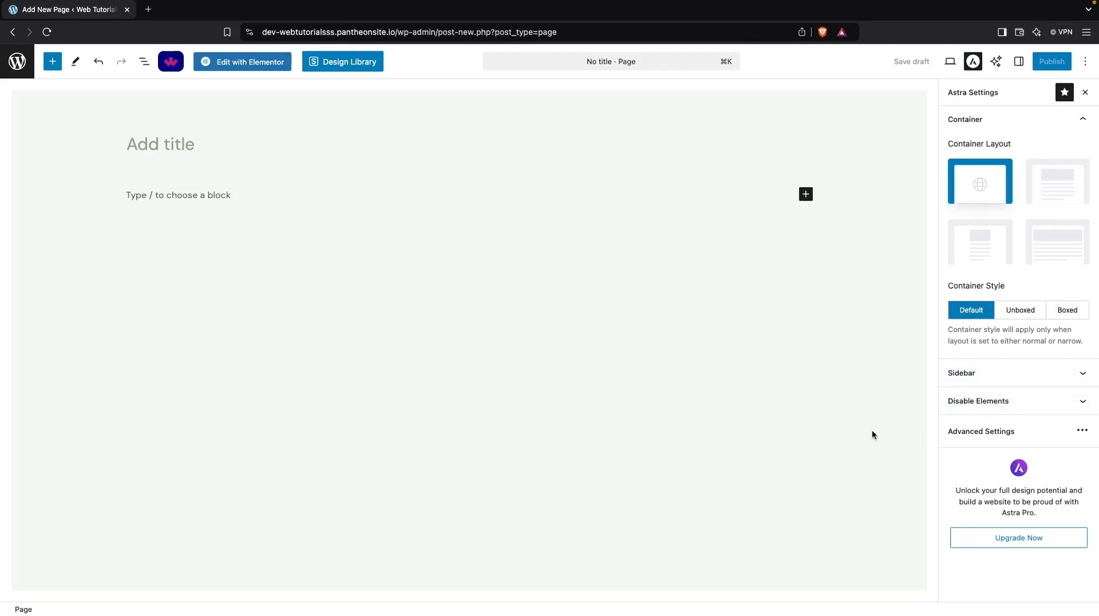
click(1030, 402)
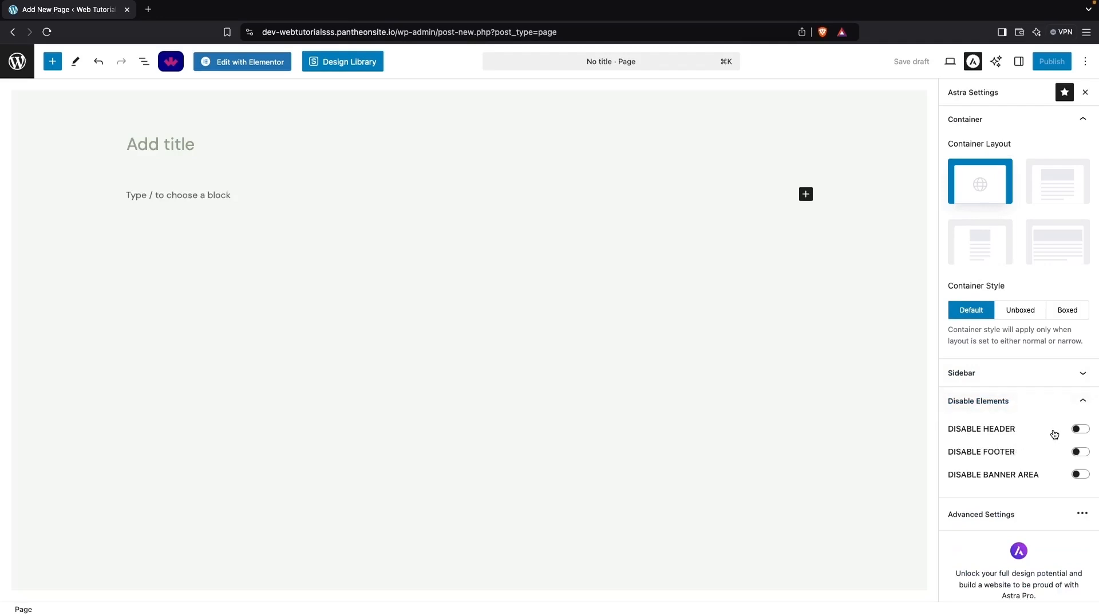
click(1074, 430)
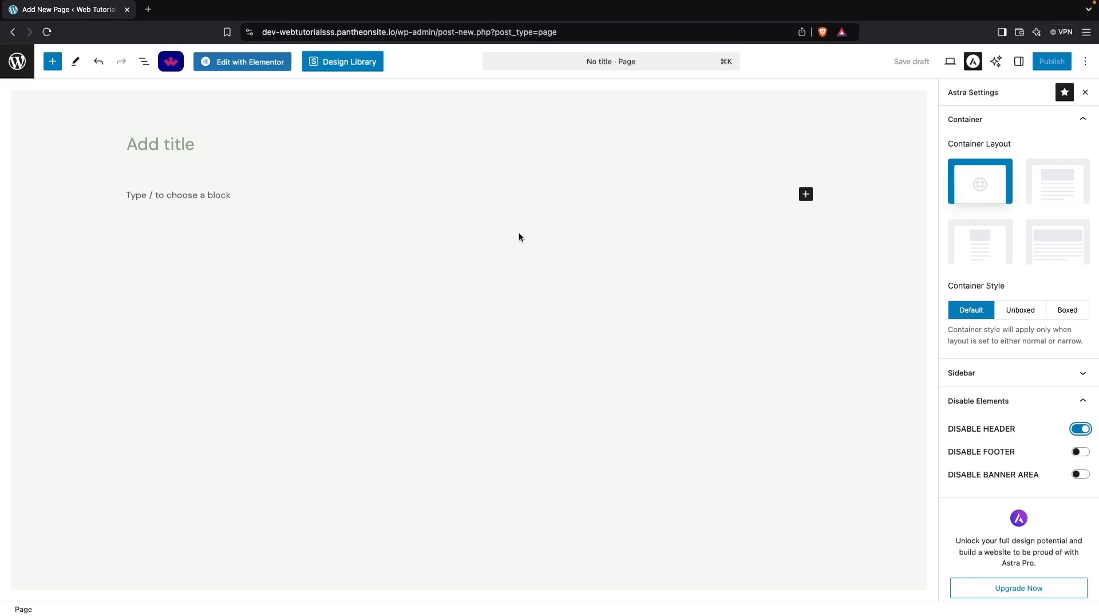
Title the page "Vertical Menu Example" and open it for editing with Elementor.
click(320, 144)
text(Ver)
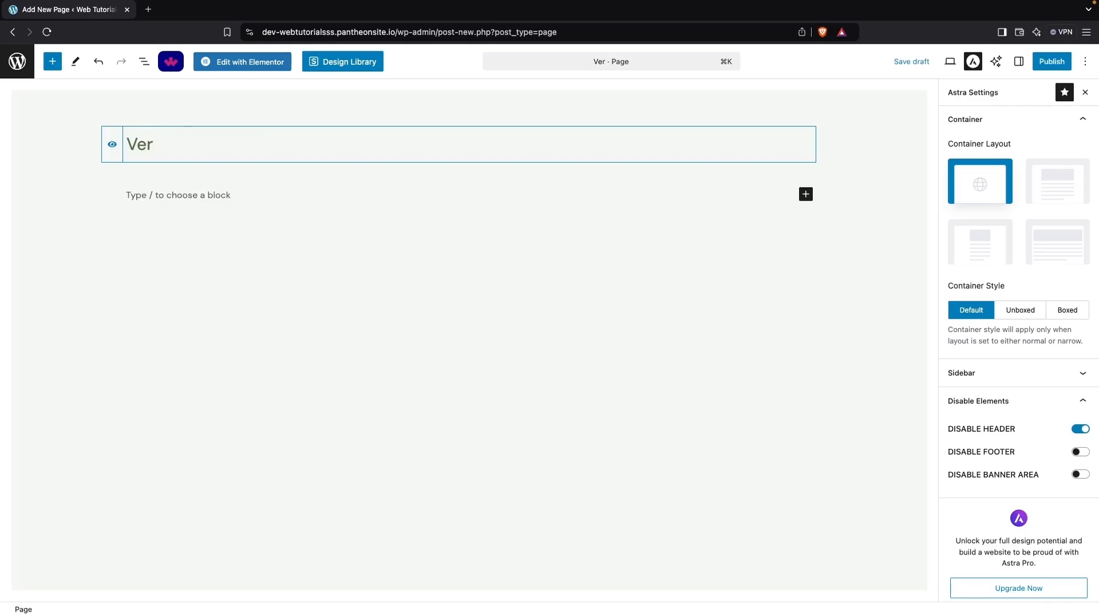
text(tical Menu Example)
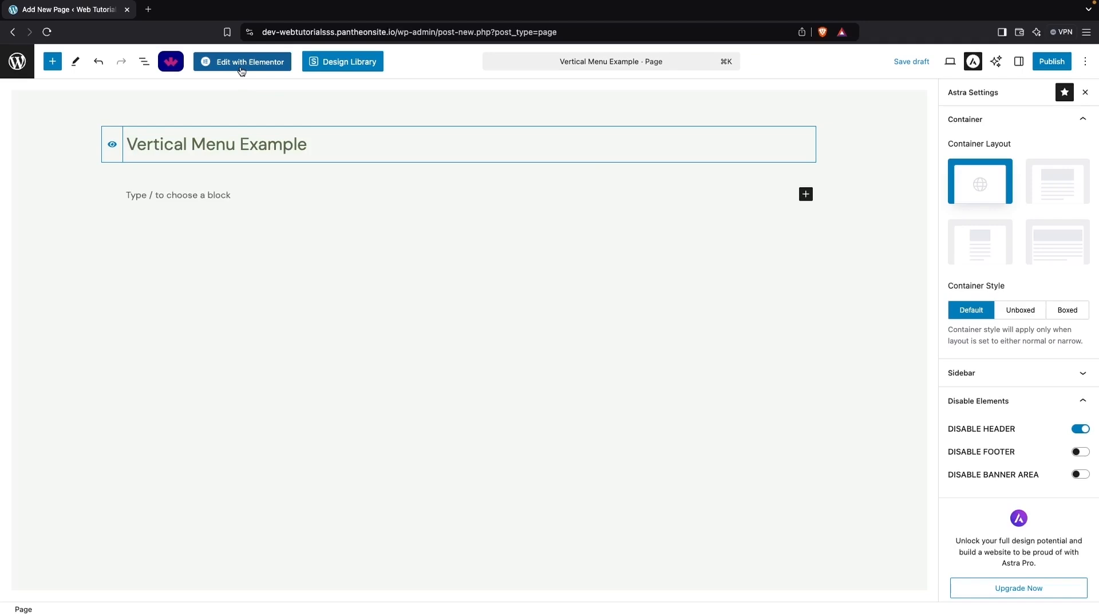
click(242, 62)
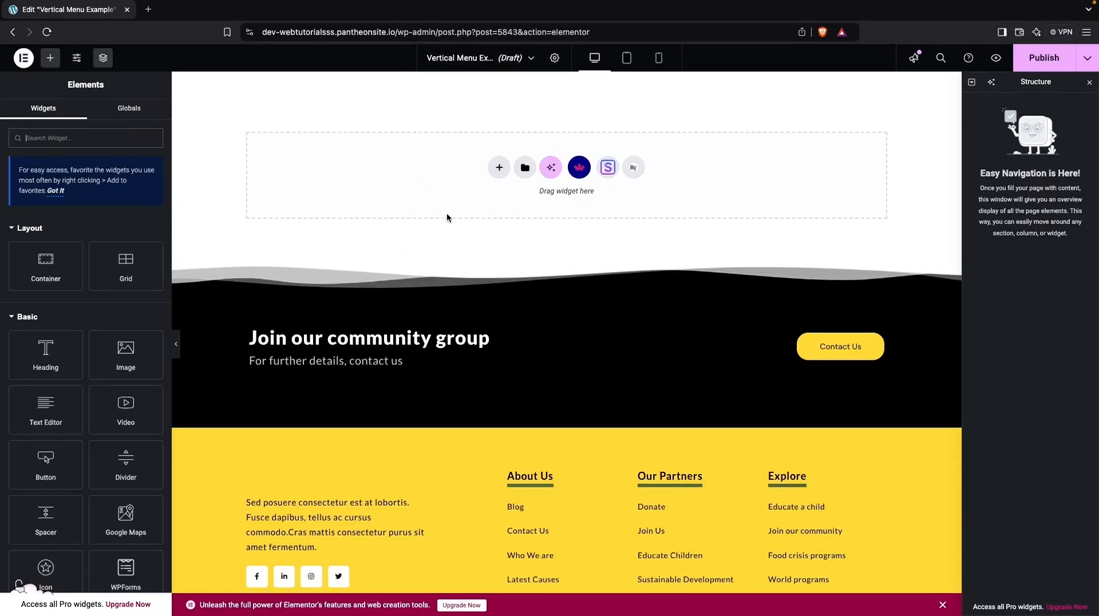
Add a Flexbox container with two equal columns to the empty page.
click(499, 167)
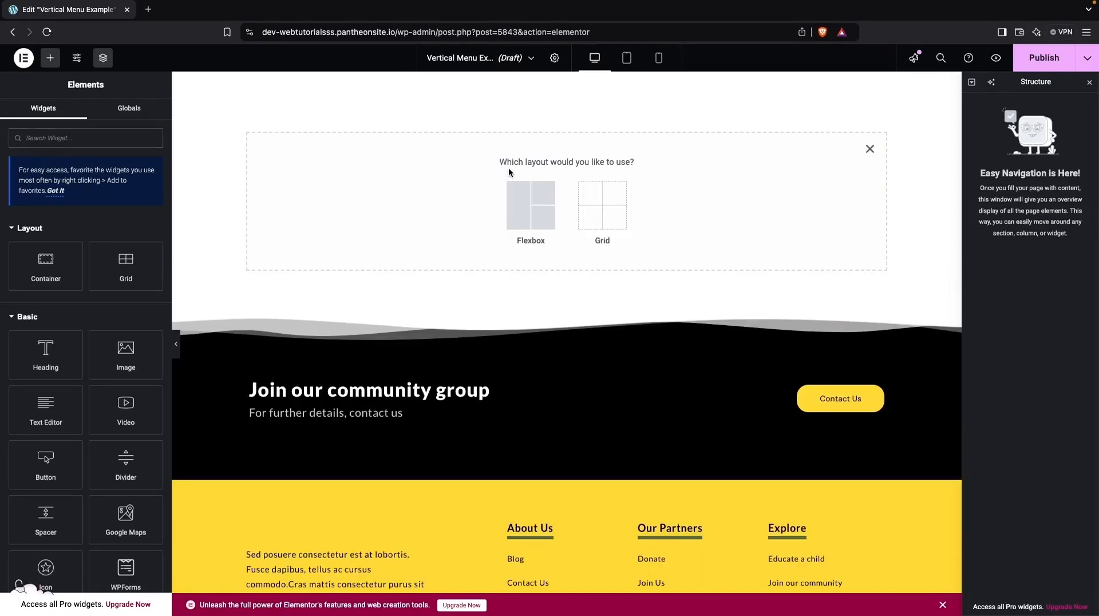
click(520, 208)
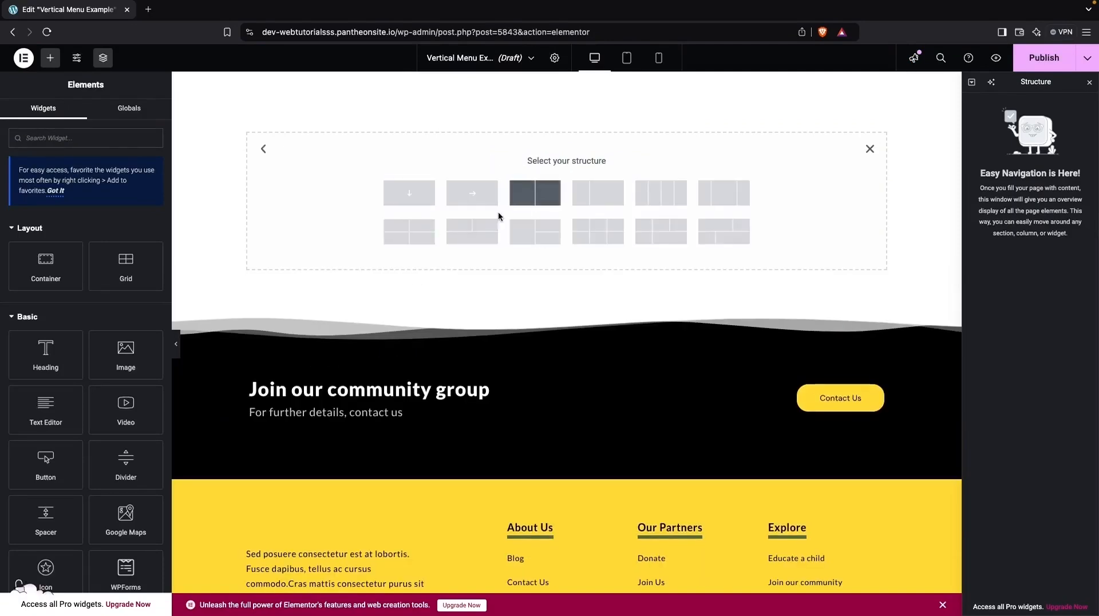
click(534, 199)
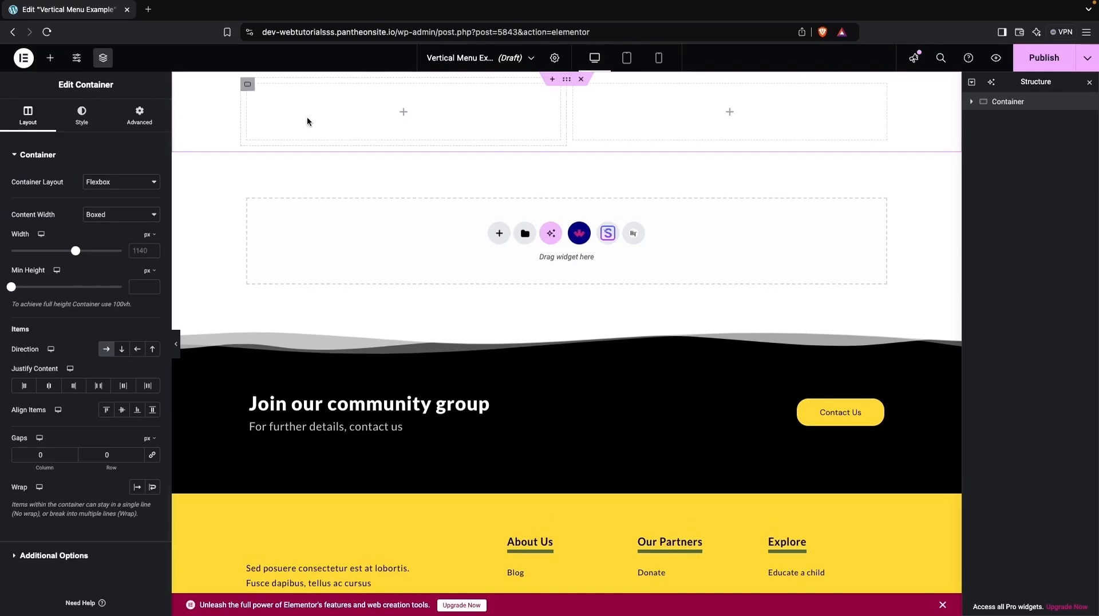
Set the left inner container's width to 25% and the right inner container's width to 75%.
click(248, 87)
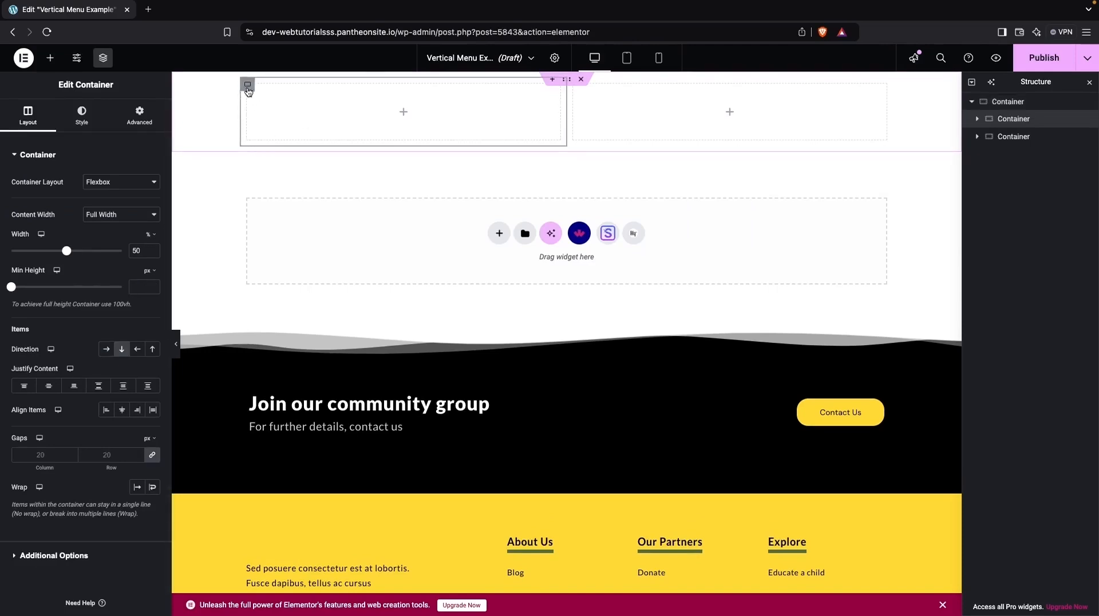
key(BackSpace)
key(BackSpace)
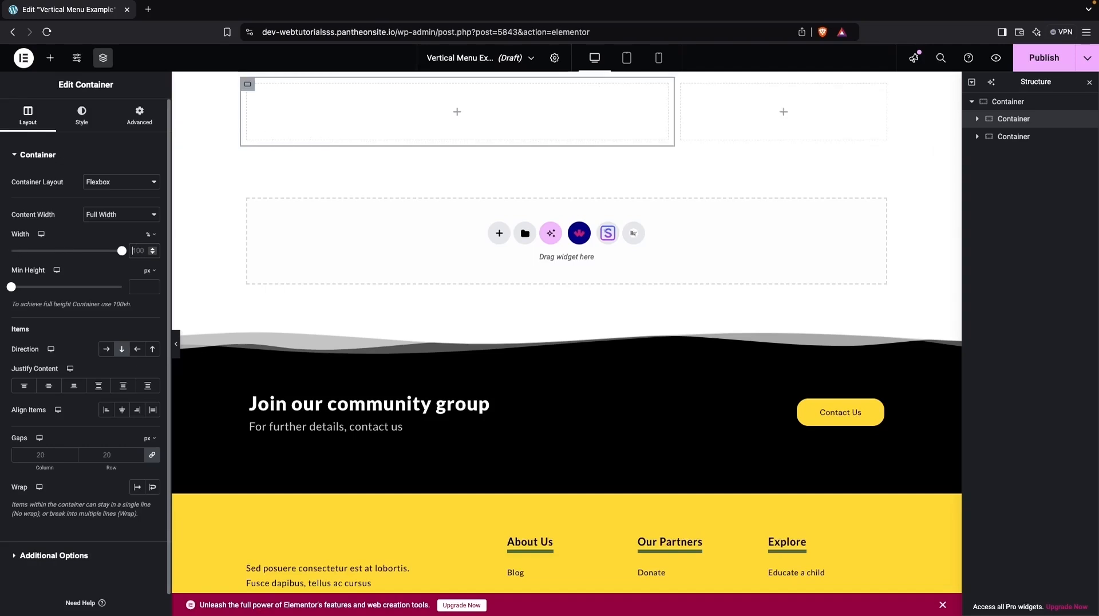
text(25)
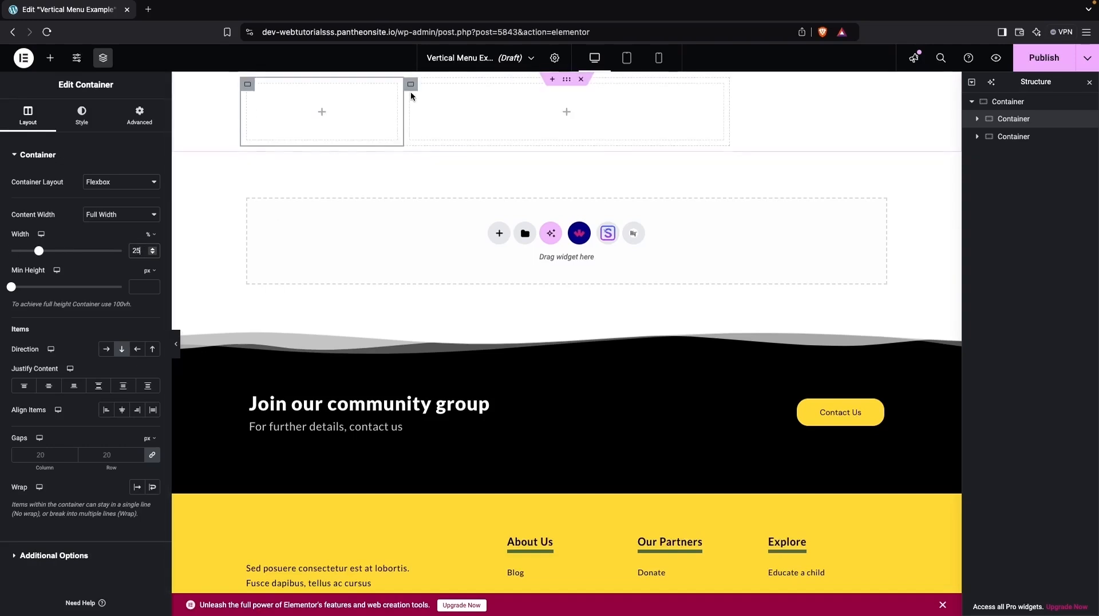
click(410, 91)
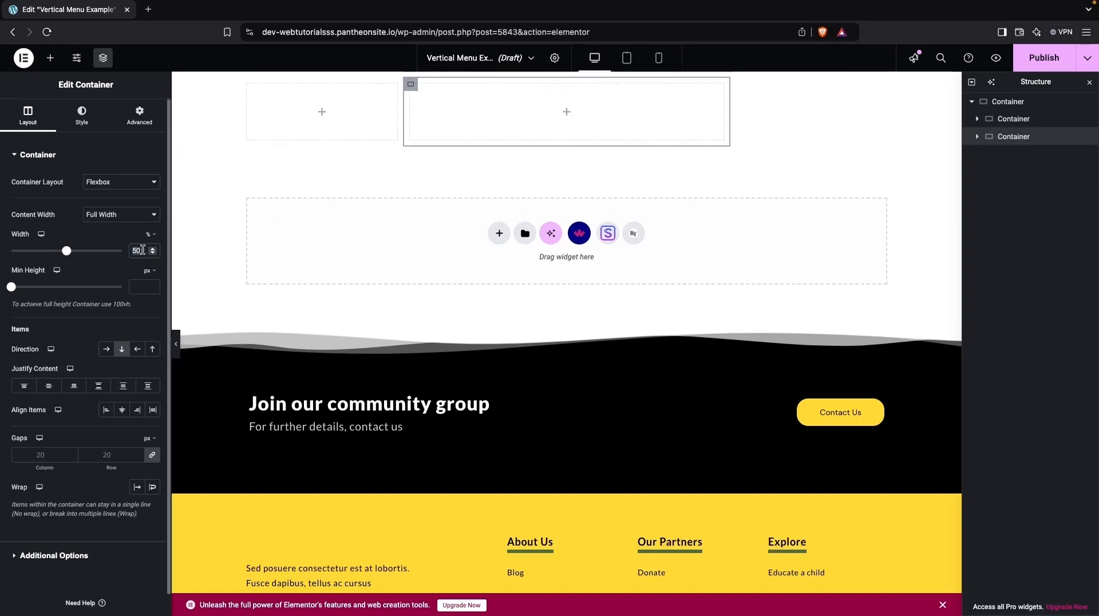
text(75)
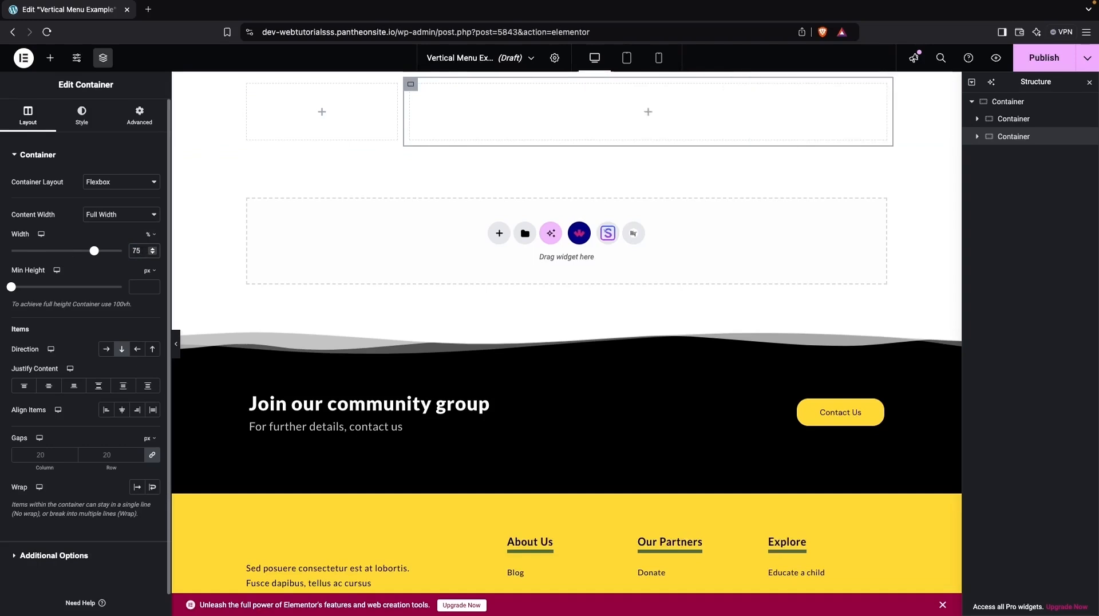
Set the parent container's content width to Full Width.
click(1010, 101)
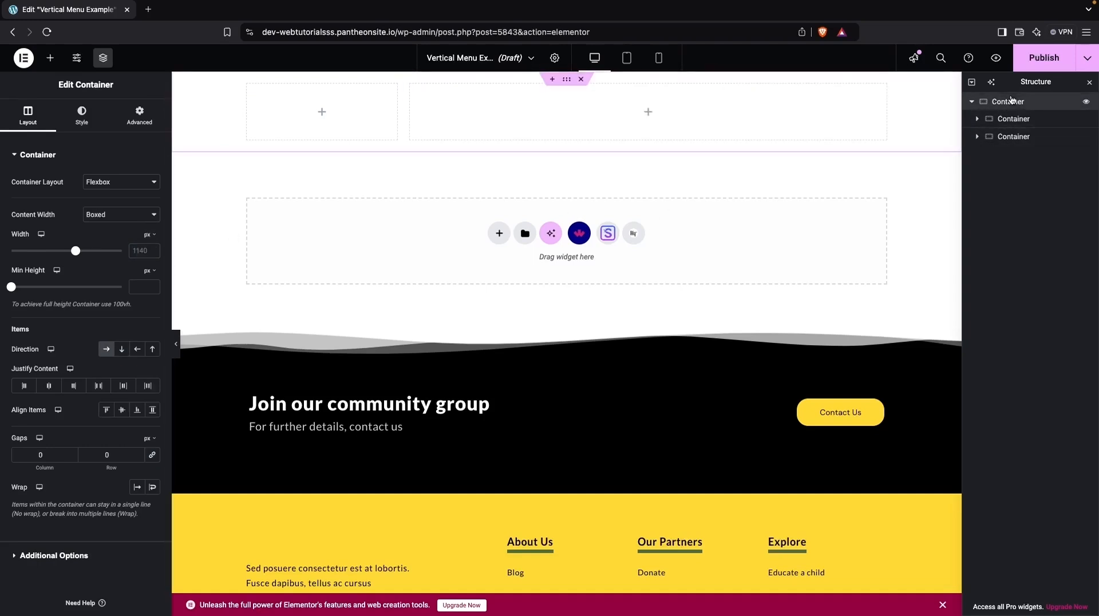
click(147, 216)
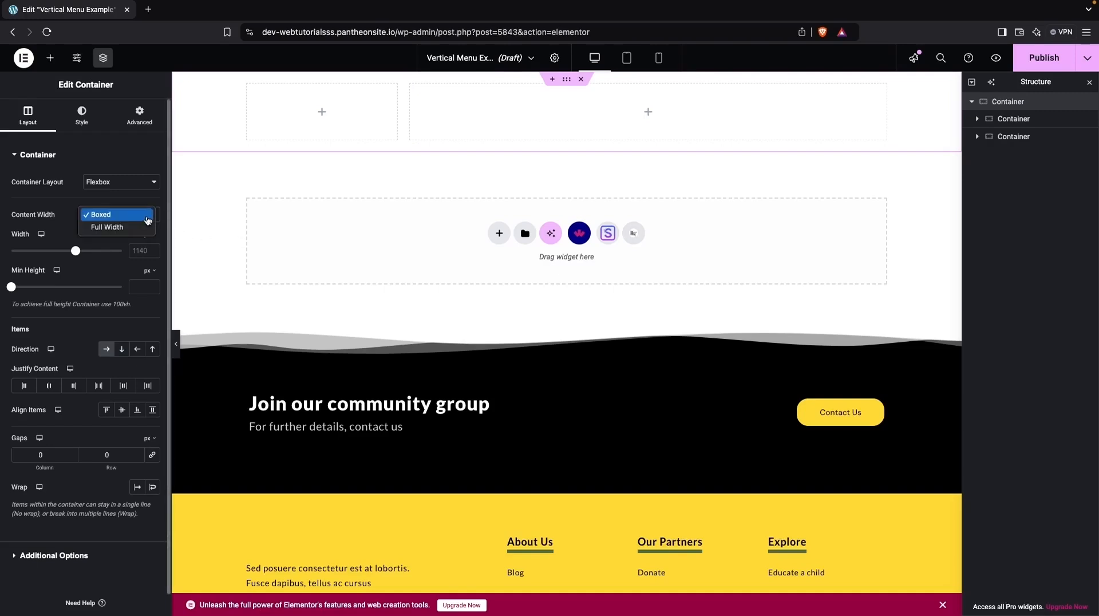
click(122, 229)
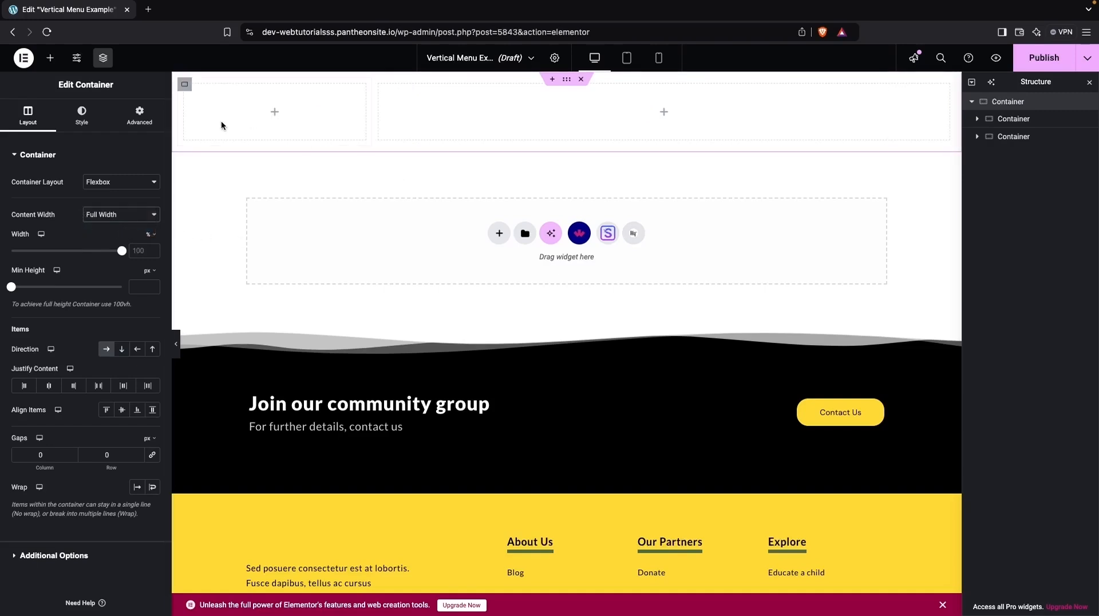
Set the padding to 0 on all sides of both the left inner container and the parent container.
click(185, 86)
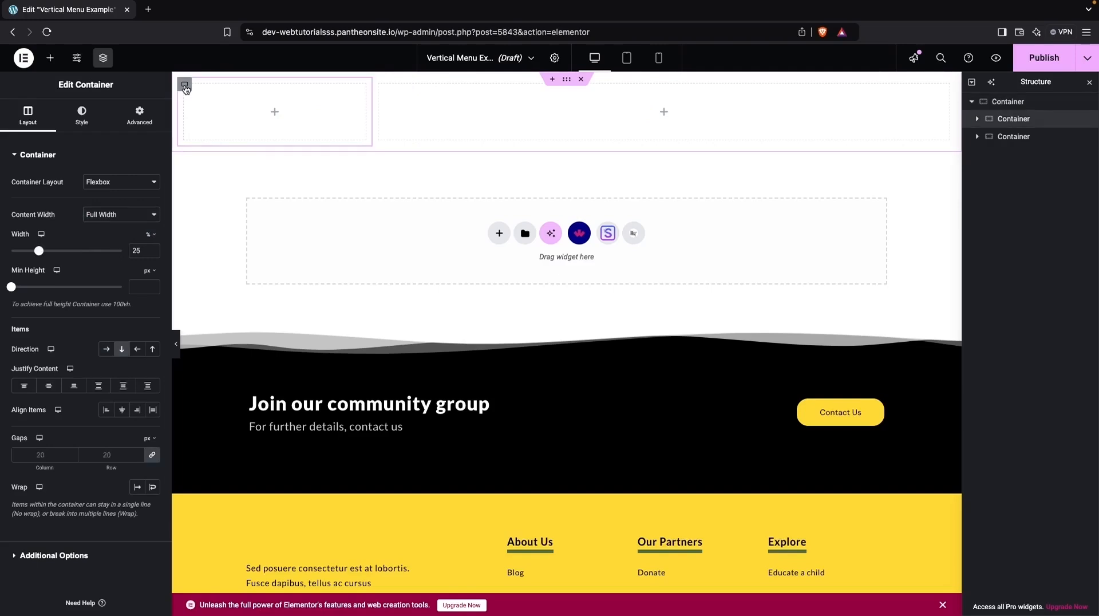
click(139, 114)
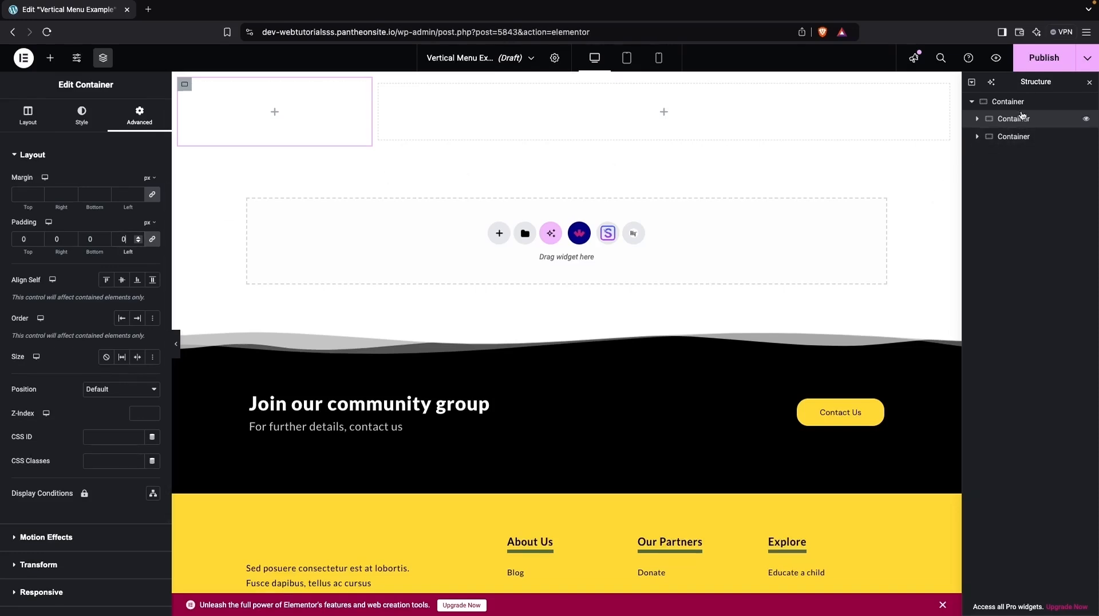
click(1007, 102)
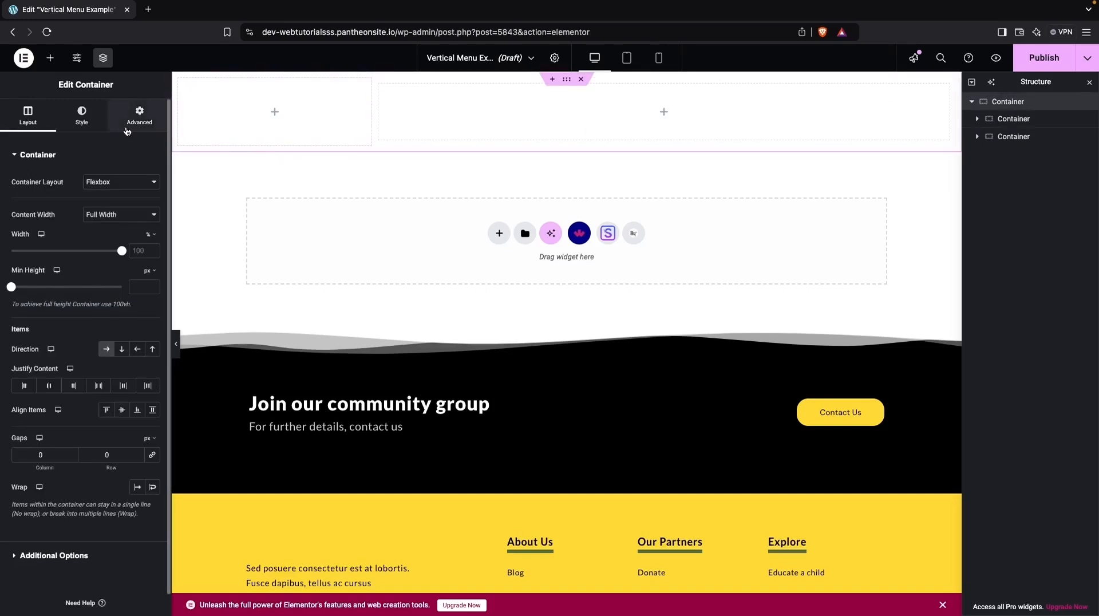
click(139, 114)
click(151, 241)
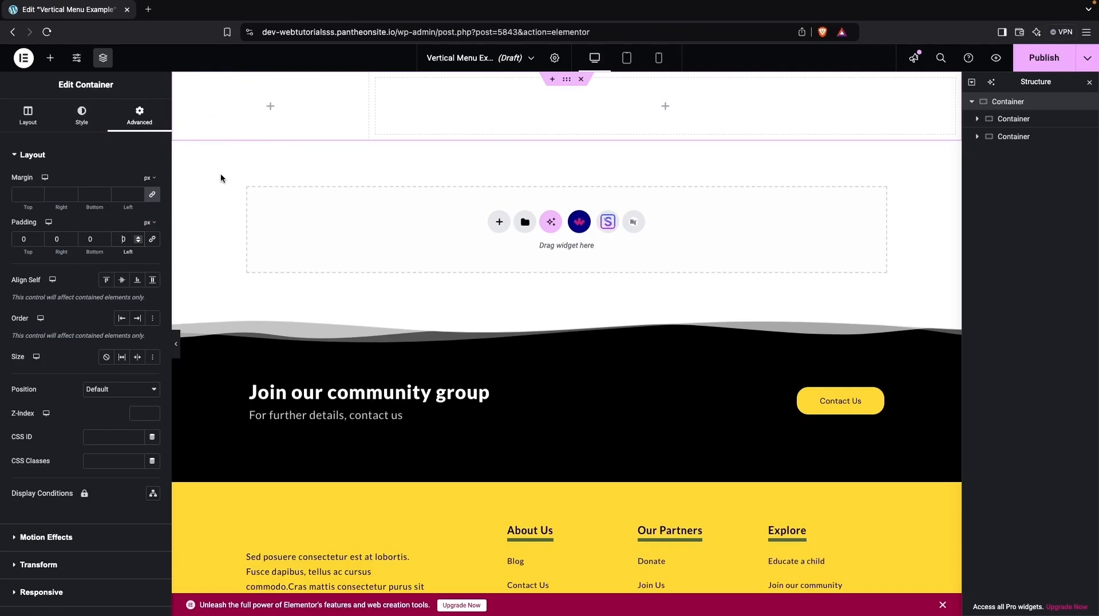
Add an Image widget to the left inner container and place the UAE Navigation Menu widget below it.
click(50, 58)
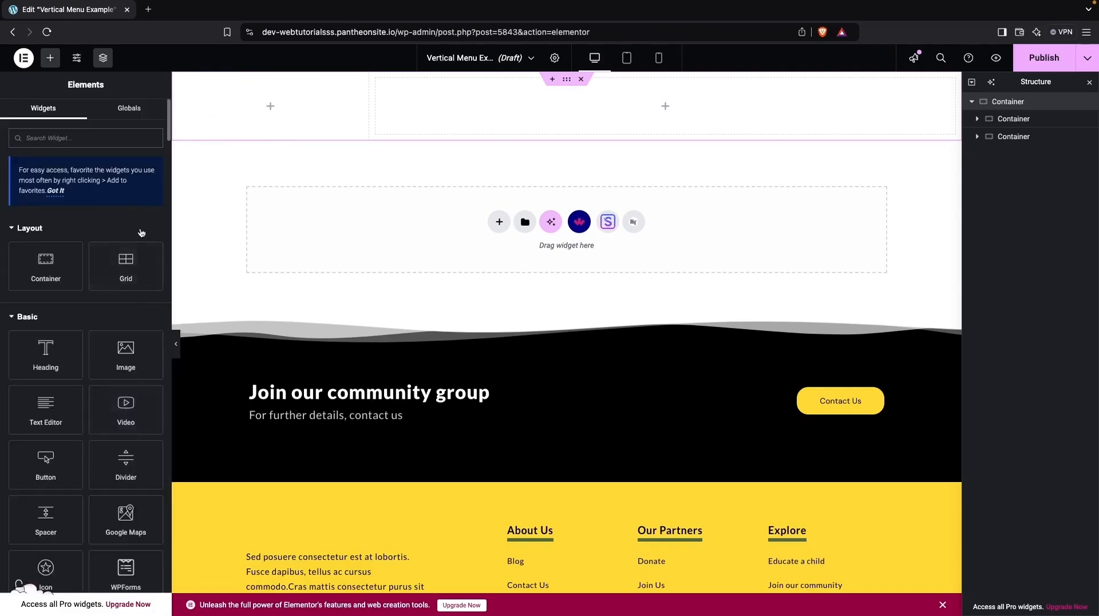
drag(126, 354, 255, 116)
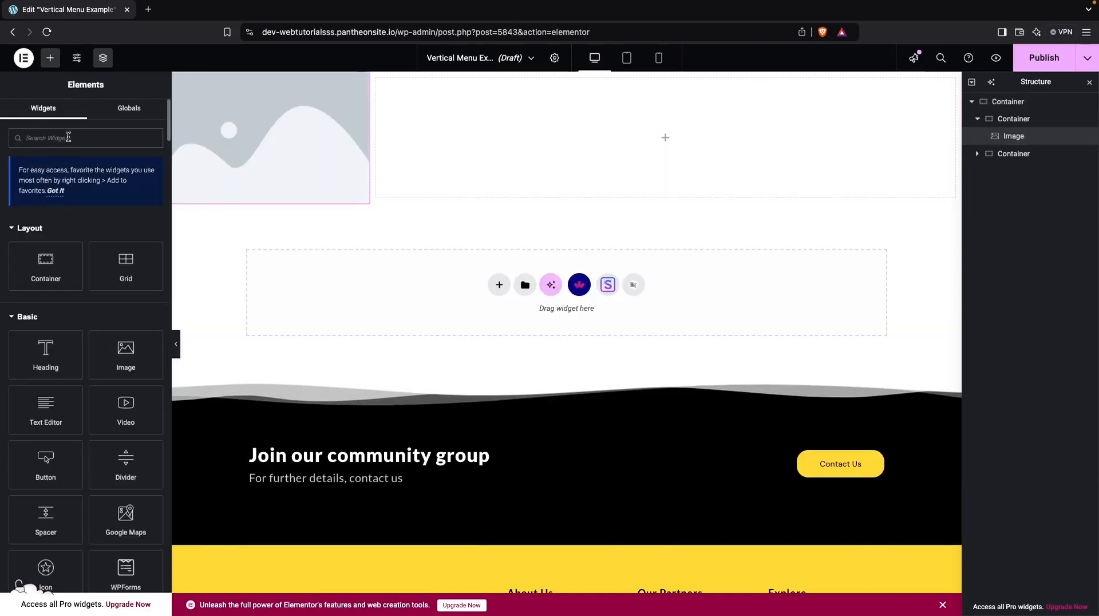
text(nav)
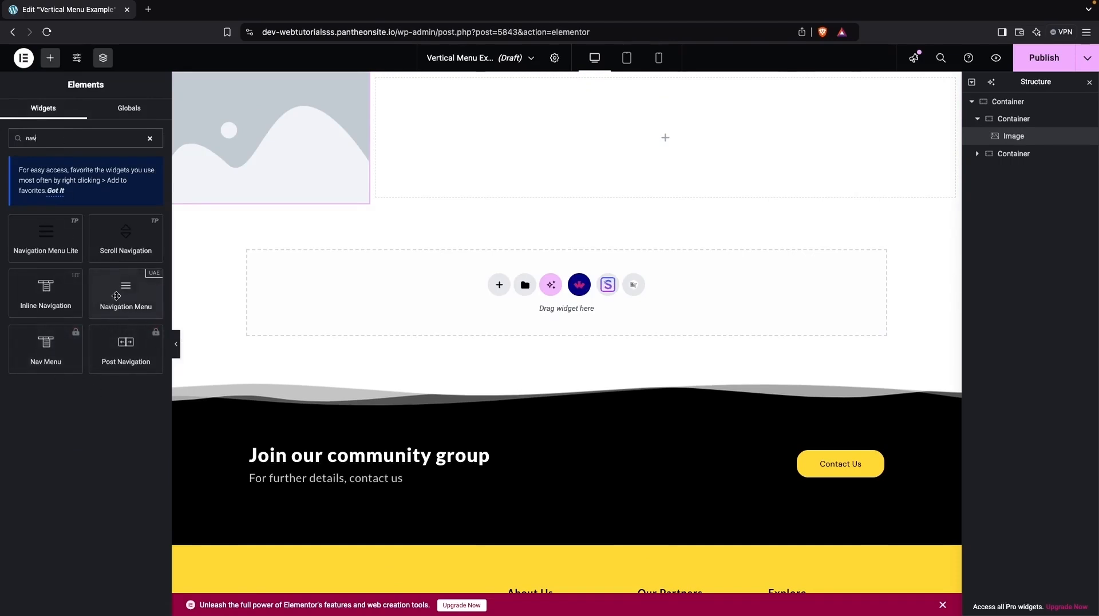
click(115, 295)
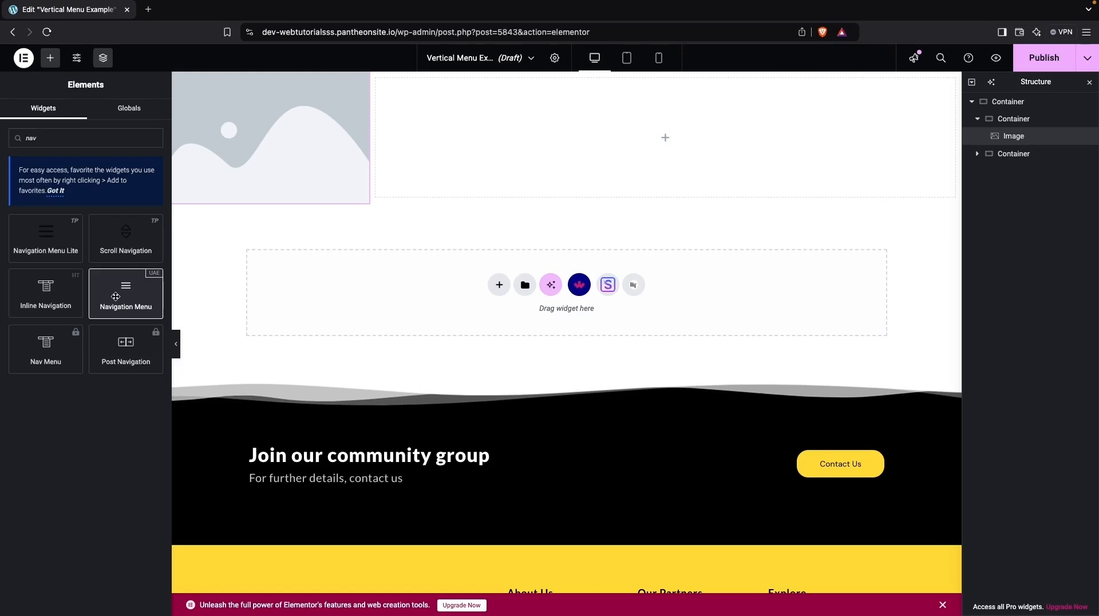
drag(115, 296, 252, 195)
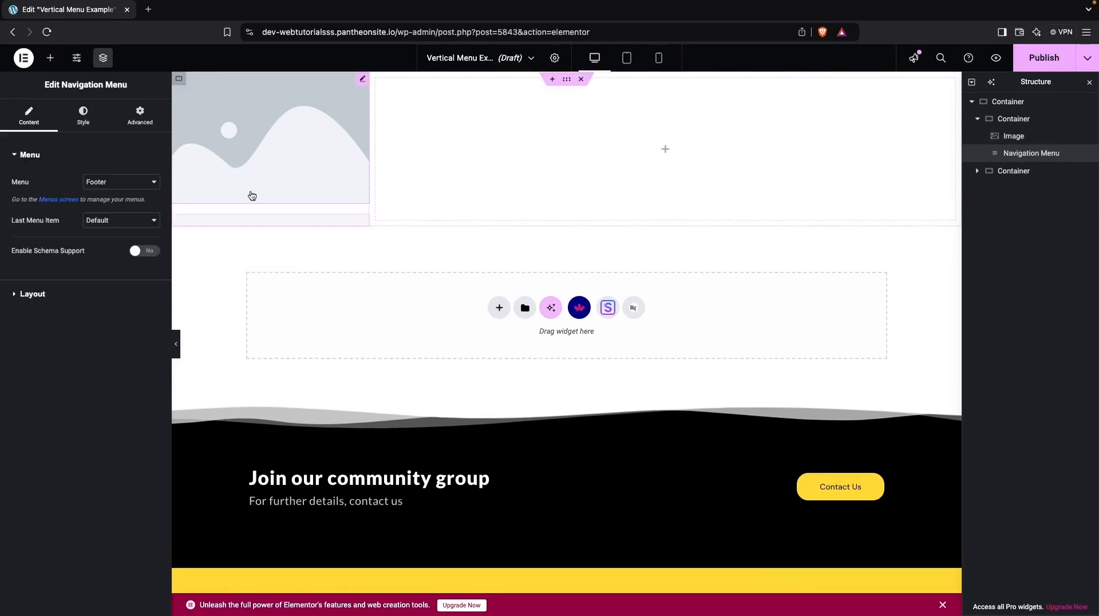
Set the Navigation Menu widget to use Main Menu with a Vertical layout and Center alignment.
click(114, 182)
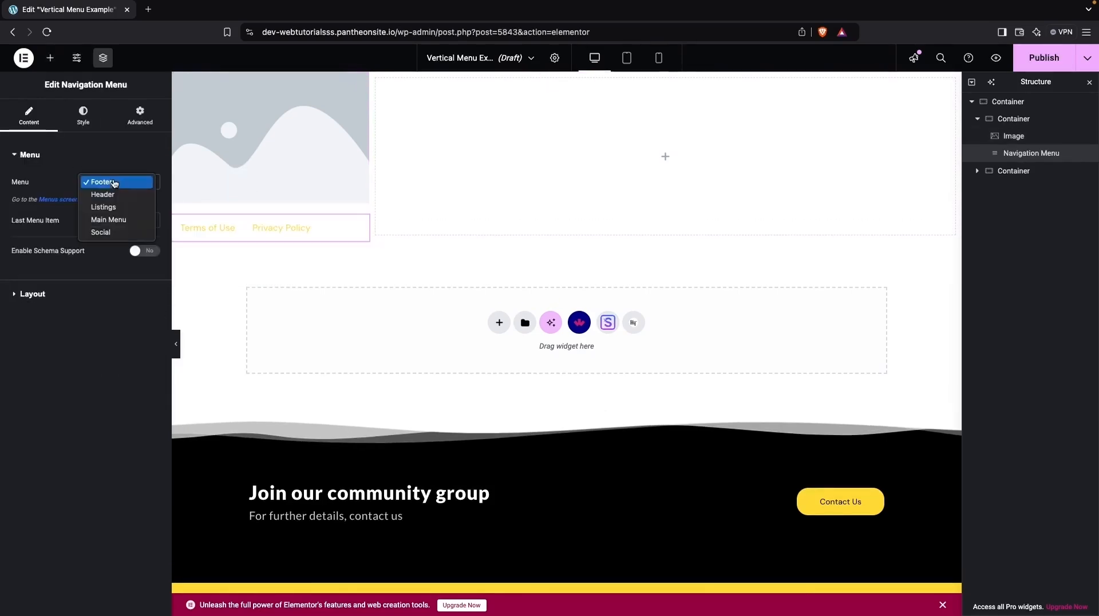
click(111, 223)
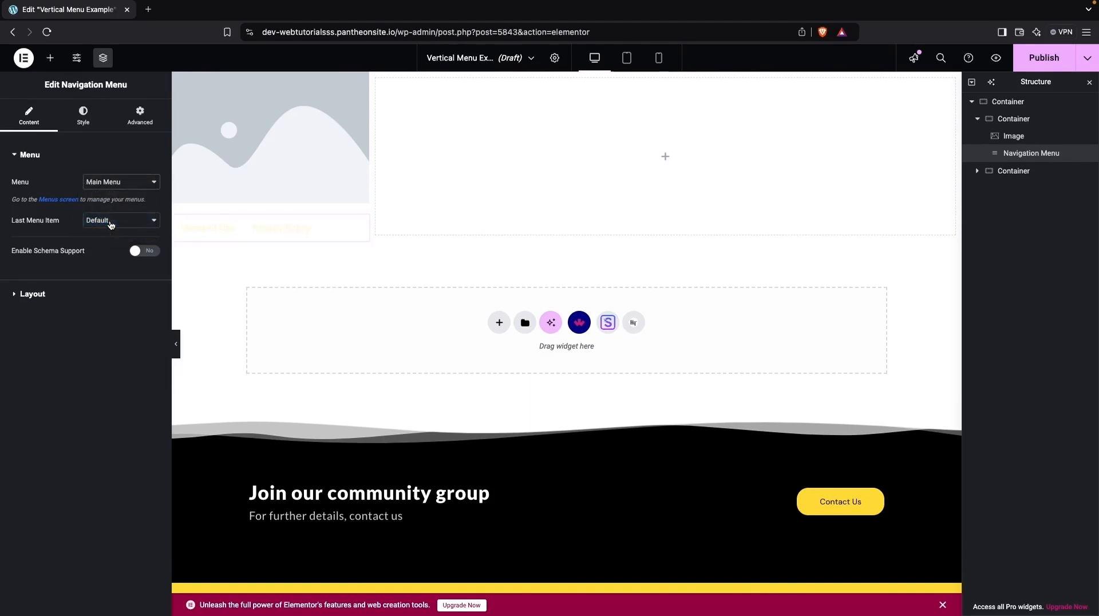
click(9, 298)
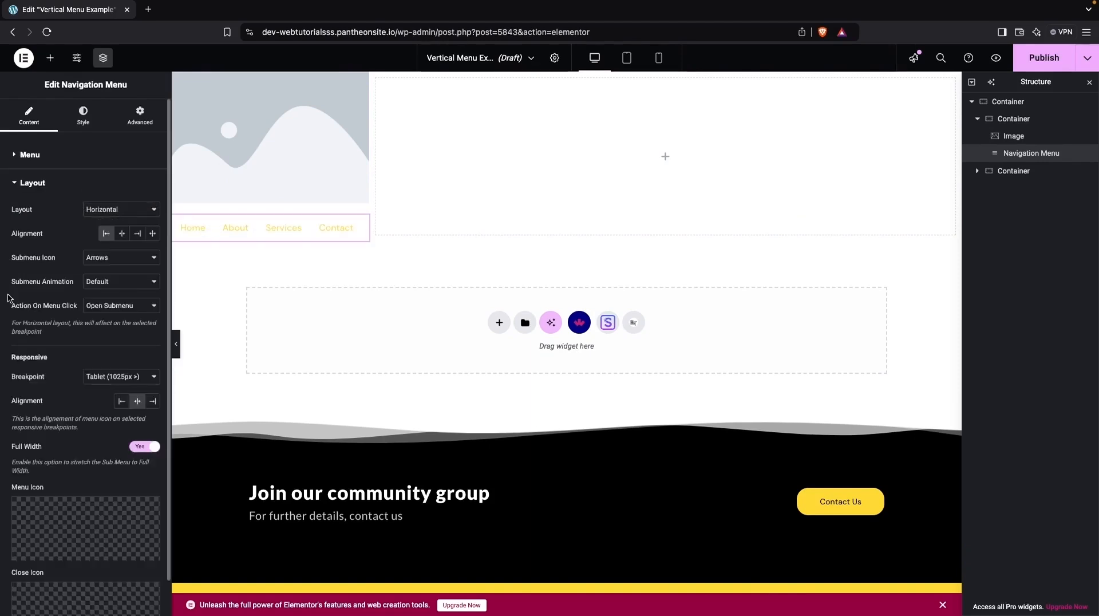
click(125, 211)
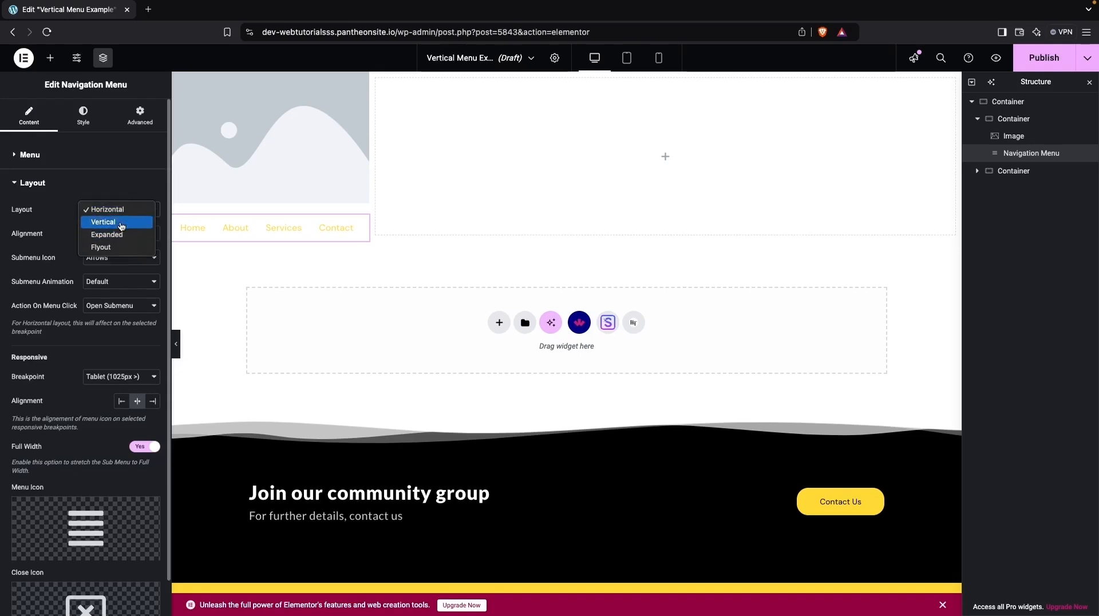
click(122, 222)
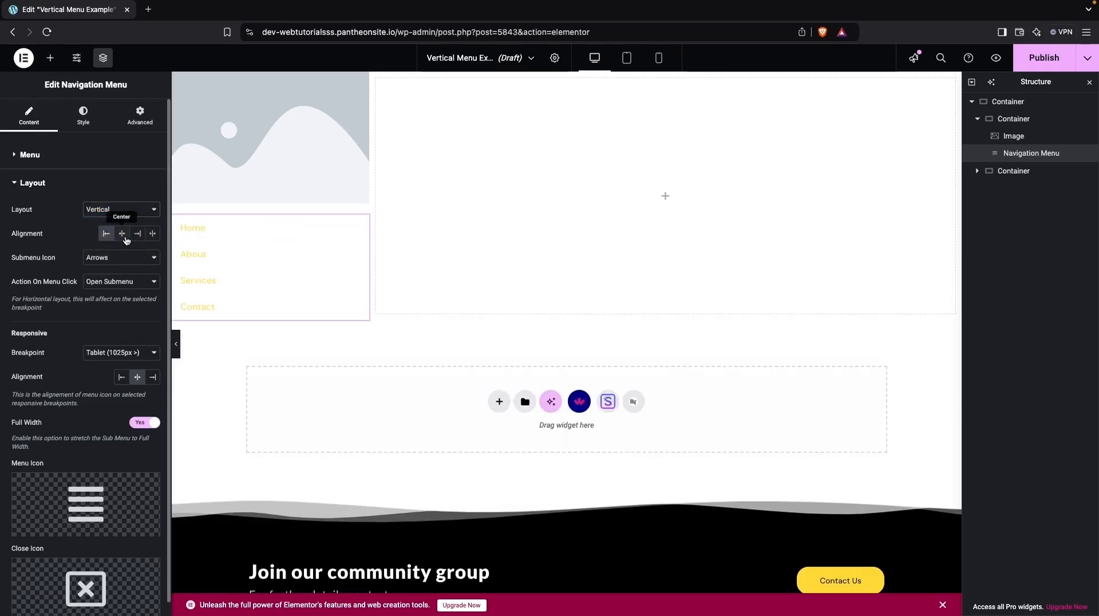
click(122, 234)
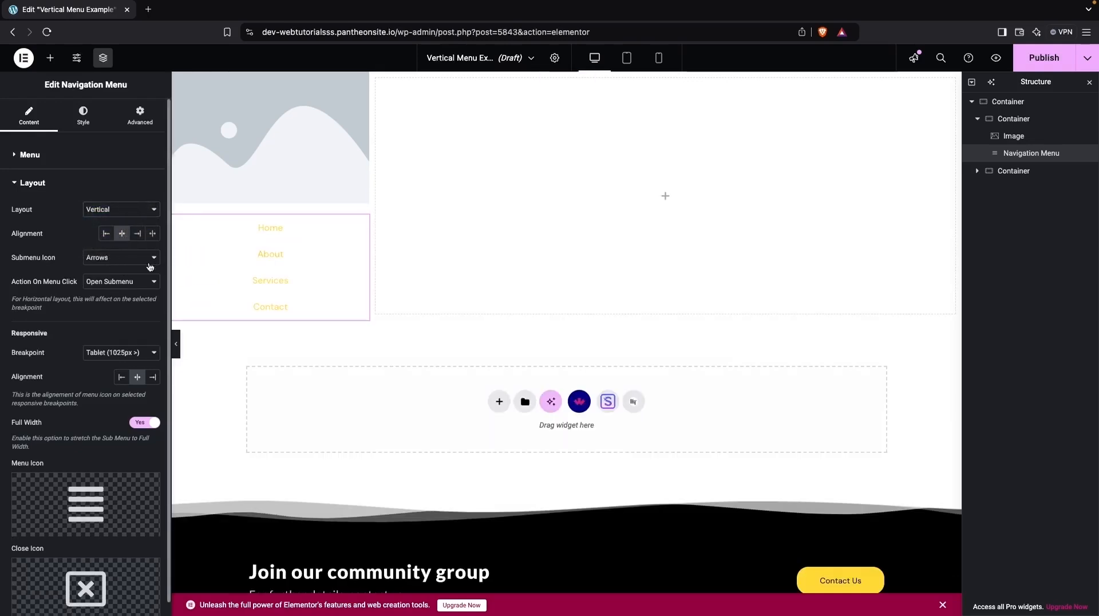
Search the widgets for "social" and add a Social Icons widget below the navigation menu.
click(50, 58)
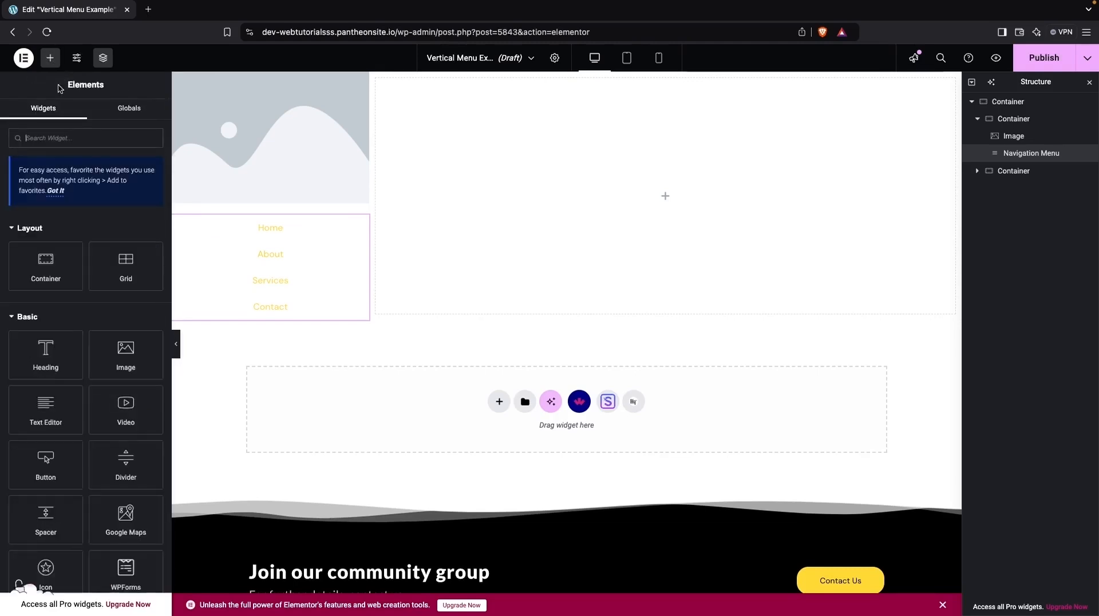
text(social)
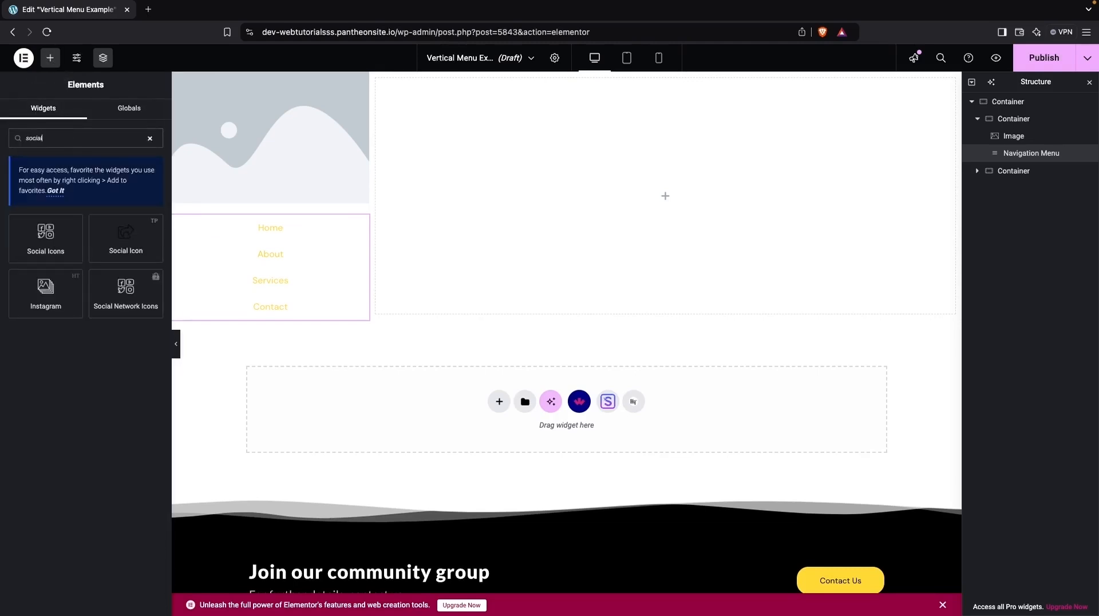
drag(35, 235, 258, 305)
Set the social icons' color to Custom with a fully transparent primary color, #02010100.
click(83, 112)
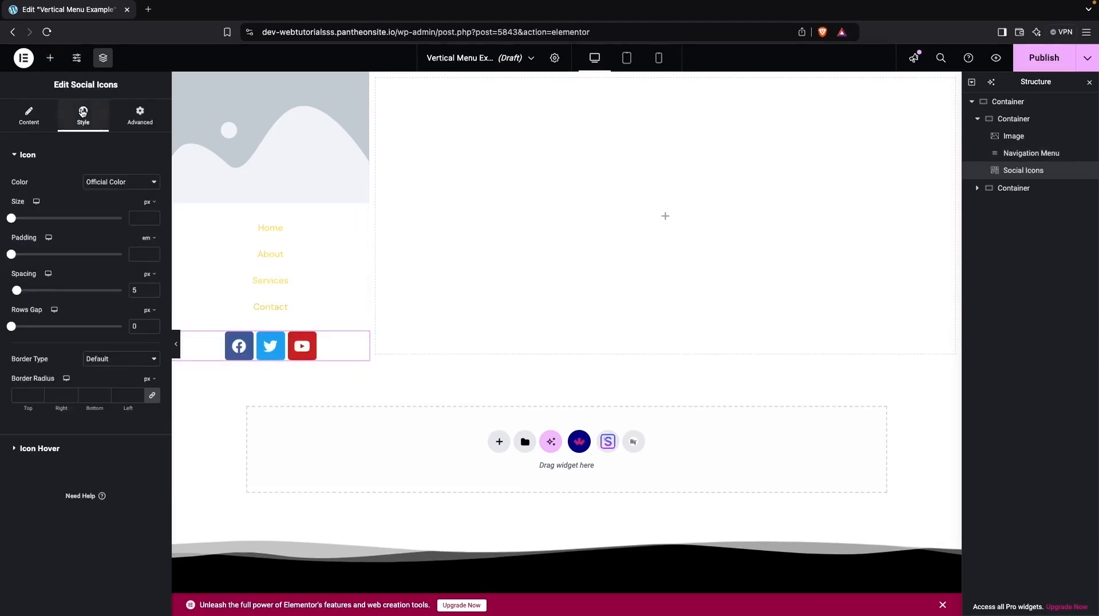
click(108, 187)
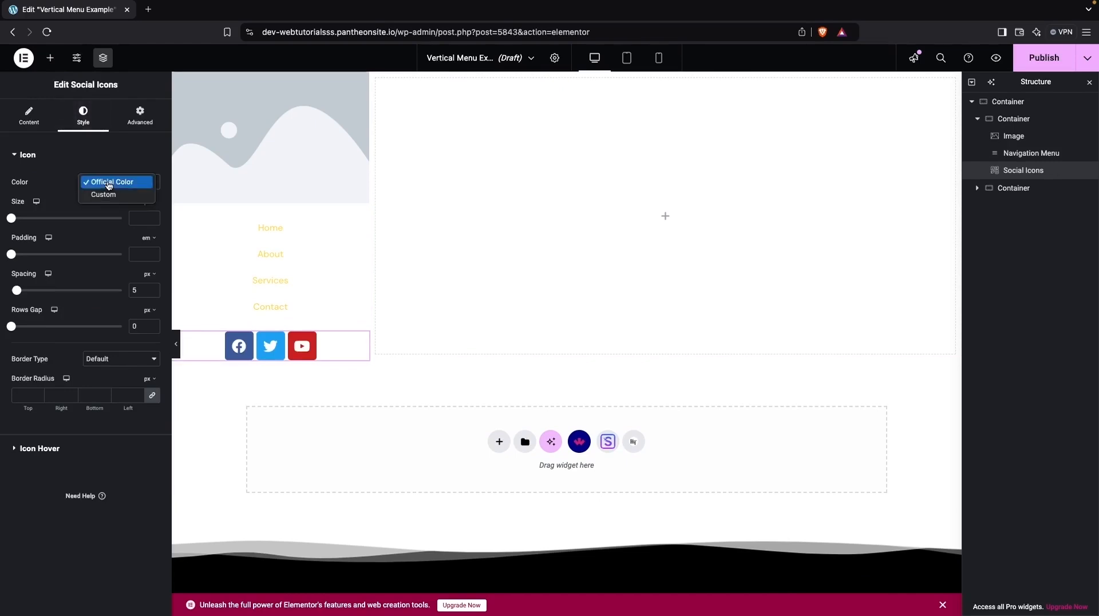
click(104, 198)
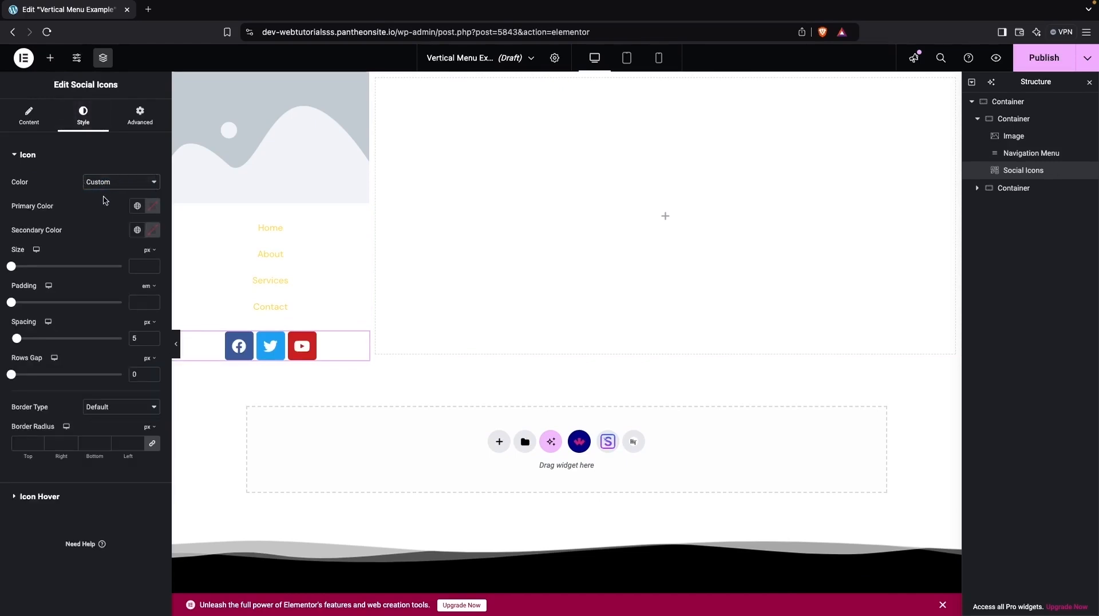
click(153, 207)
scroll(124, 361, down, 1)
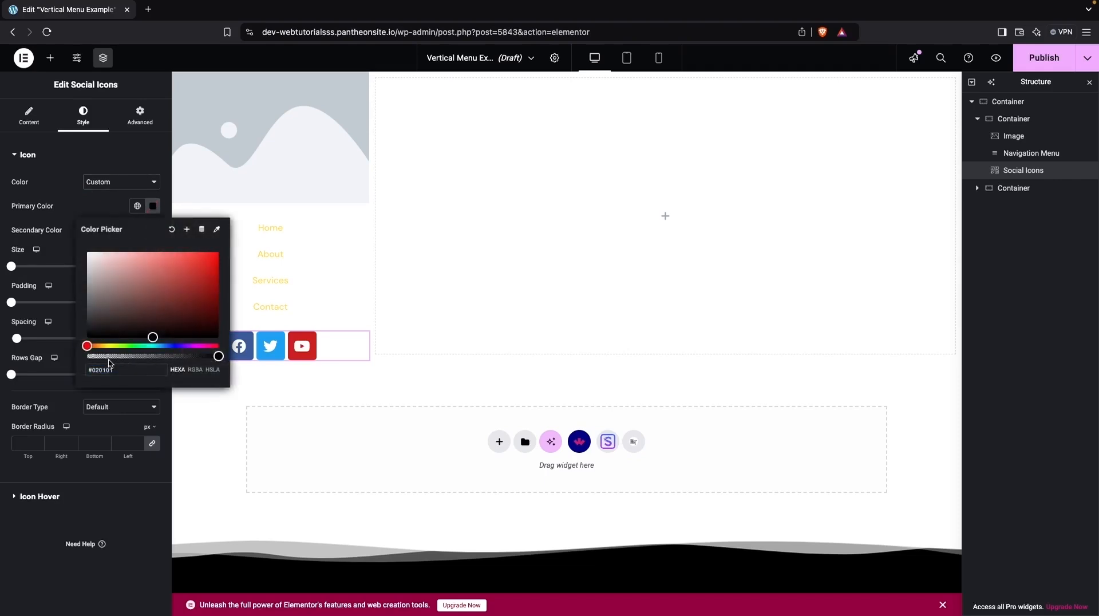
drag(218, 356, 41, 378)
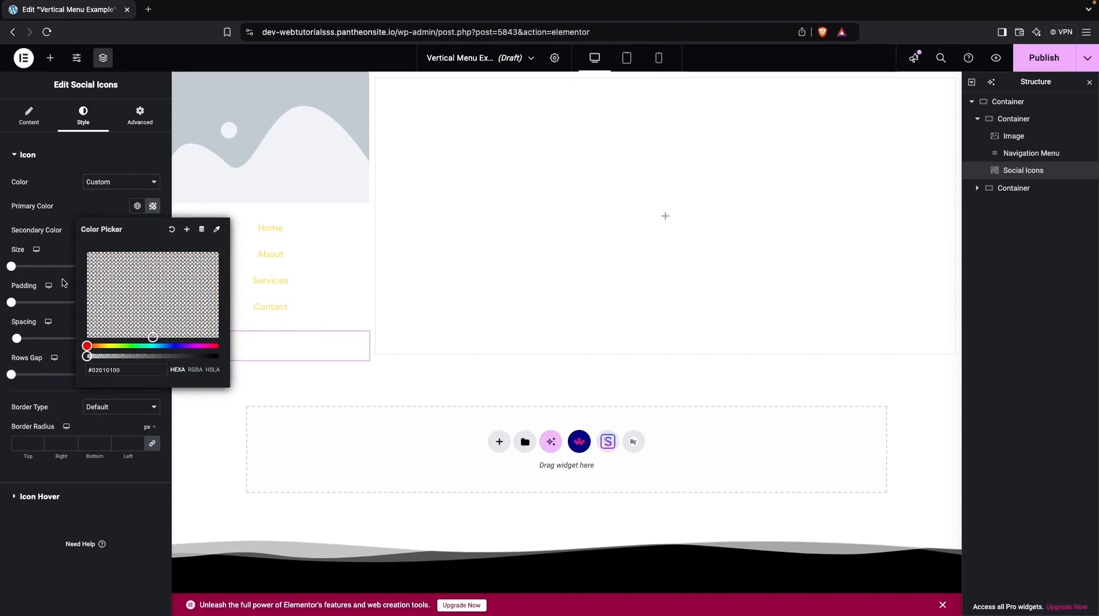
click(57, 213)
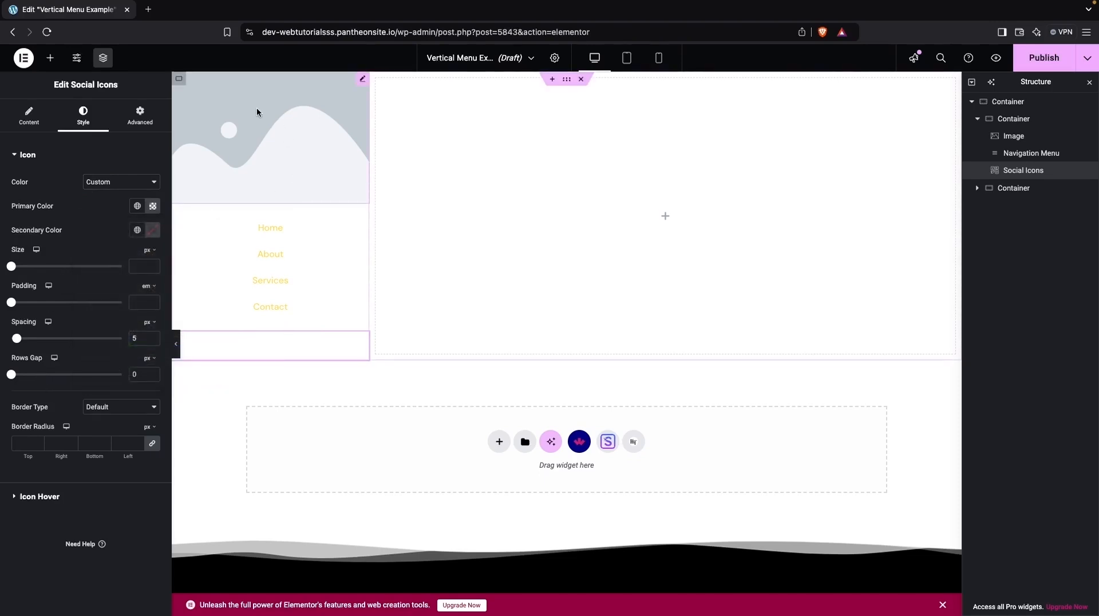
Give the left inner container a Classic background in black.
click(179, 80)
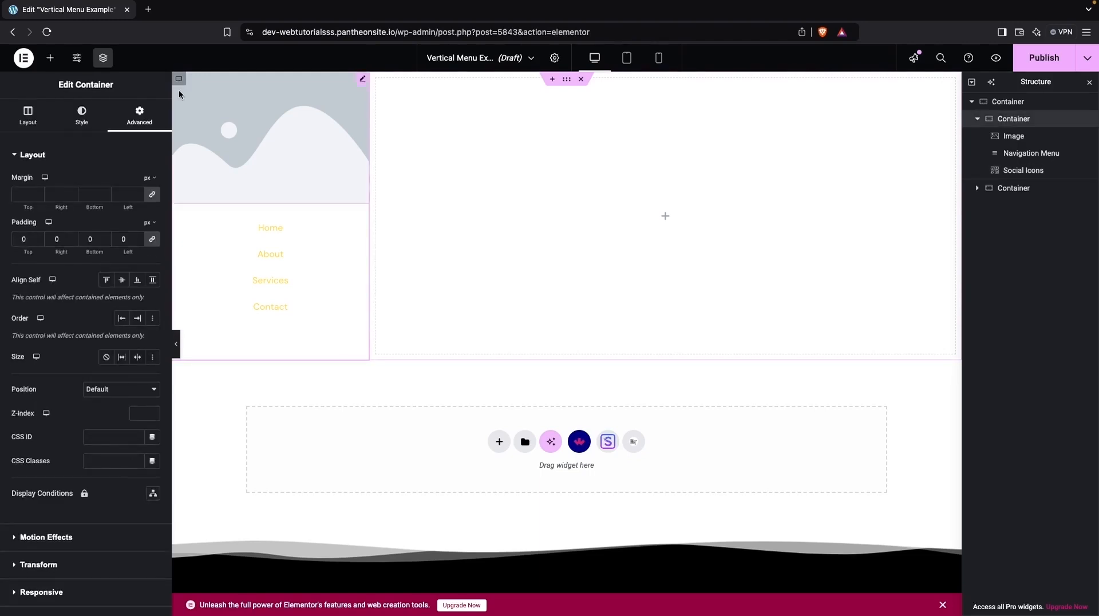
click(69, 110)
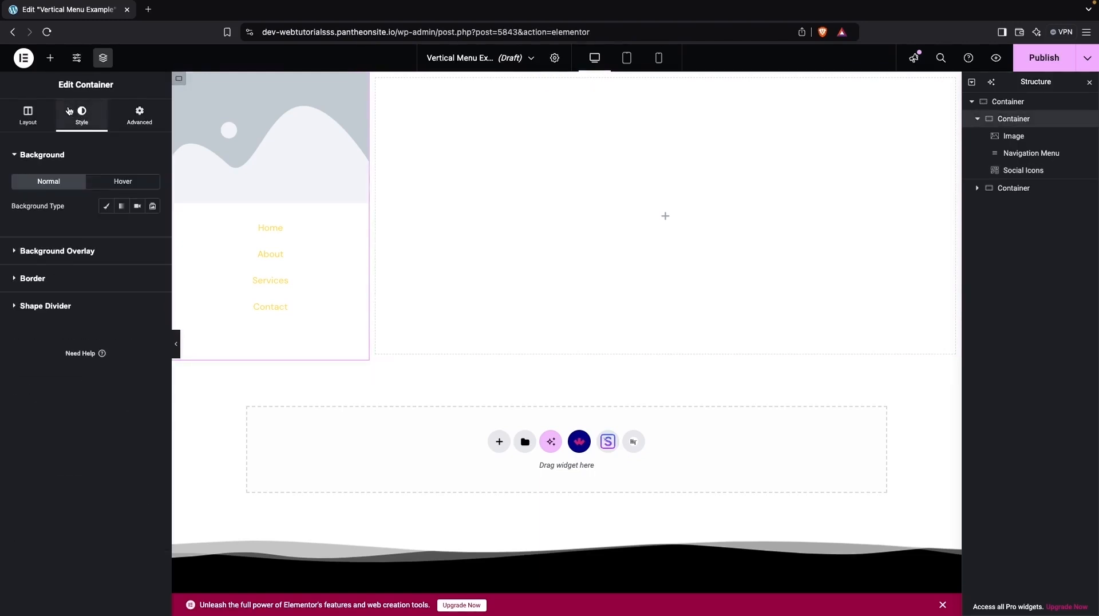
click(106, 206)
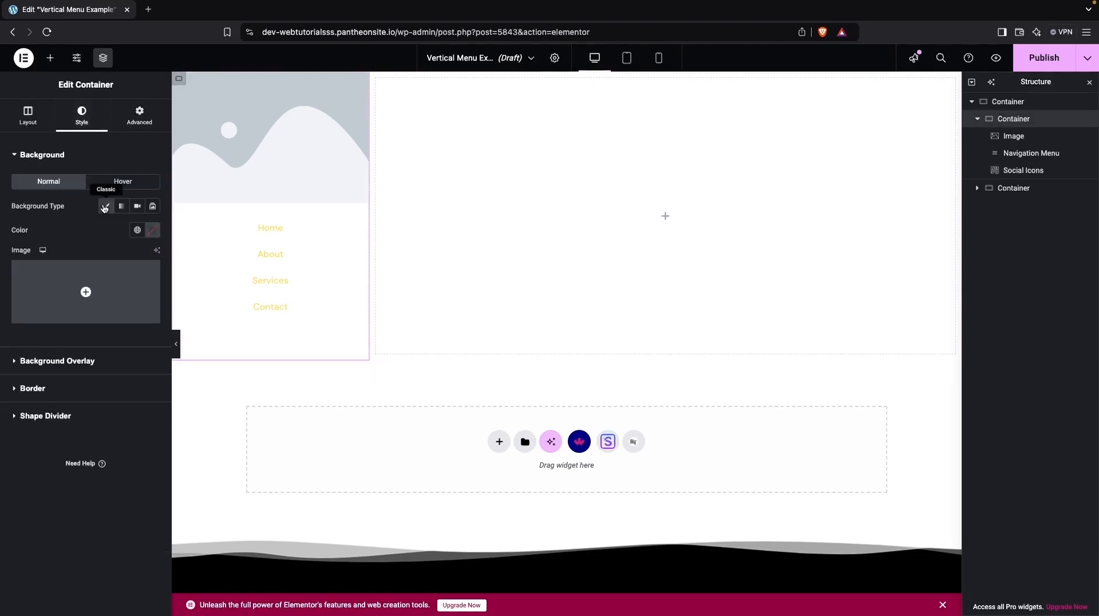
click(151, 231)
drag(91, 321, 87, 362)
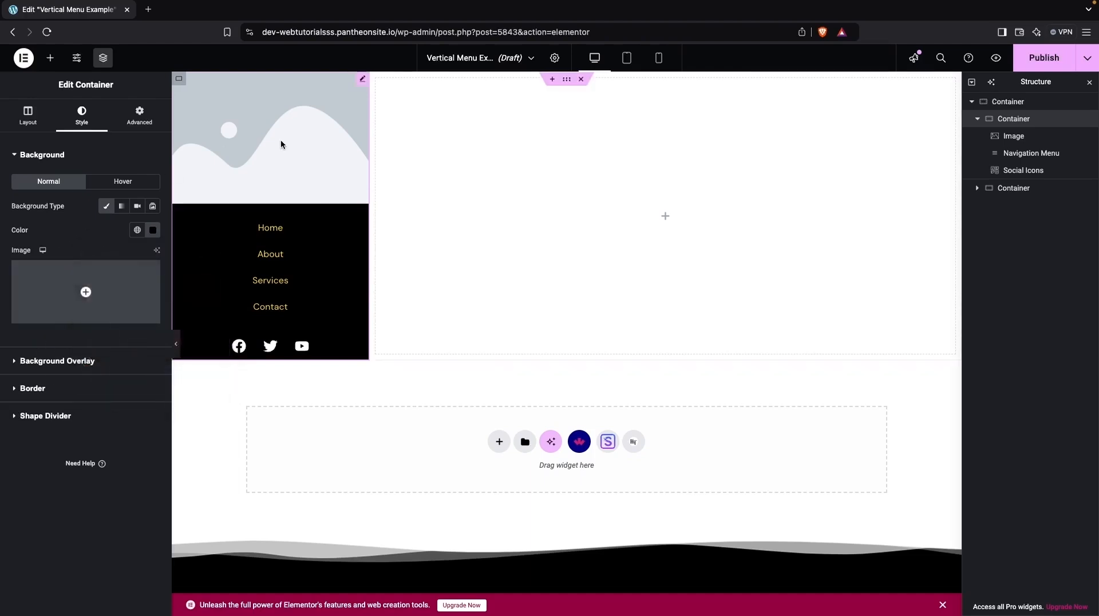
Set the Image widget's picture to logo-white.svg from the media library.
click(240, 128)
click(97, 214)
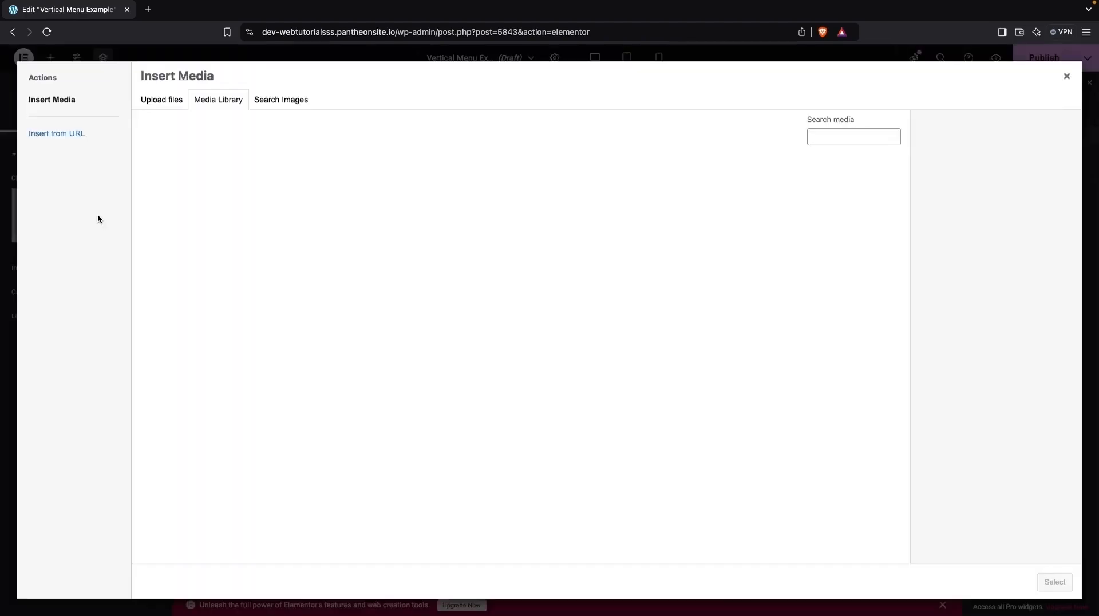
scroll(379, 227, down, 3)
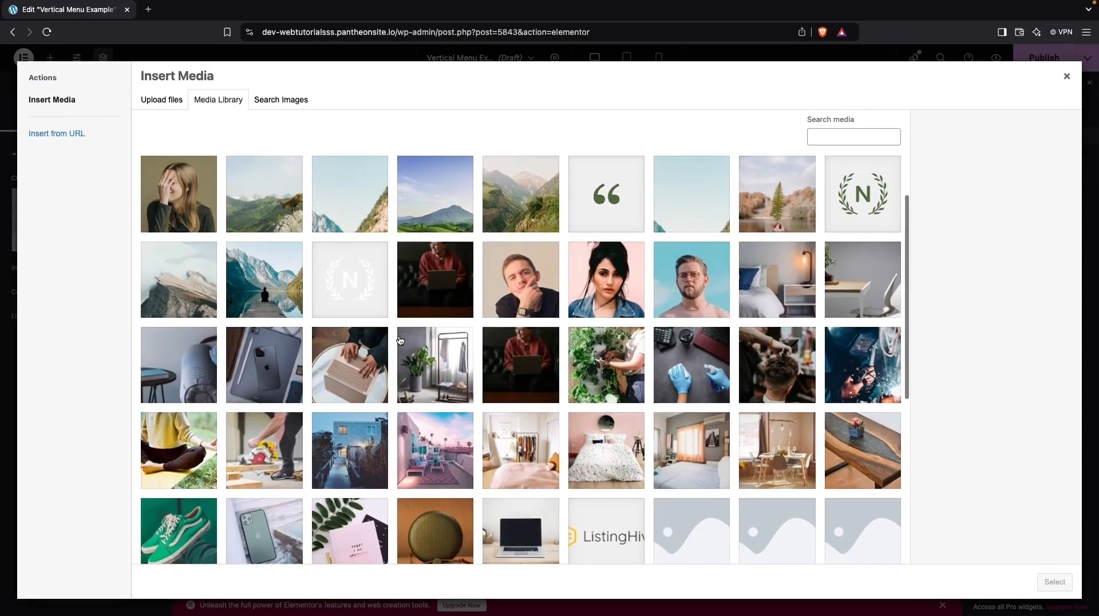
click(366, 275)
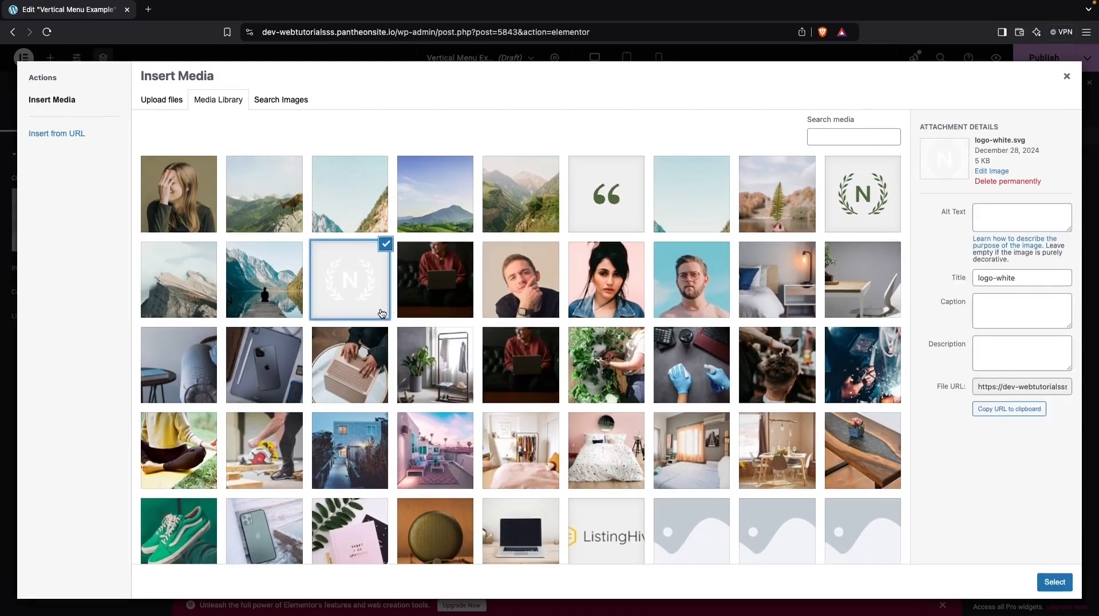
click(1055, 582)
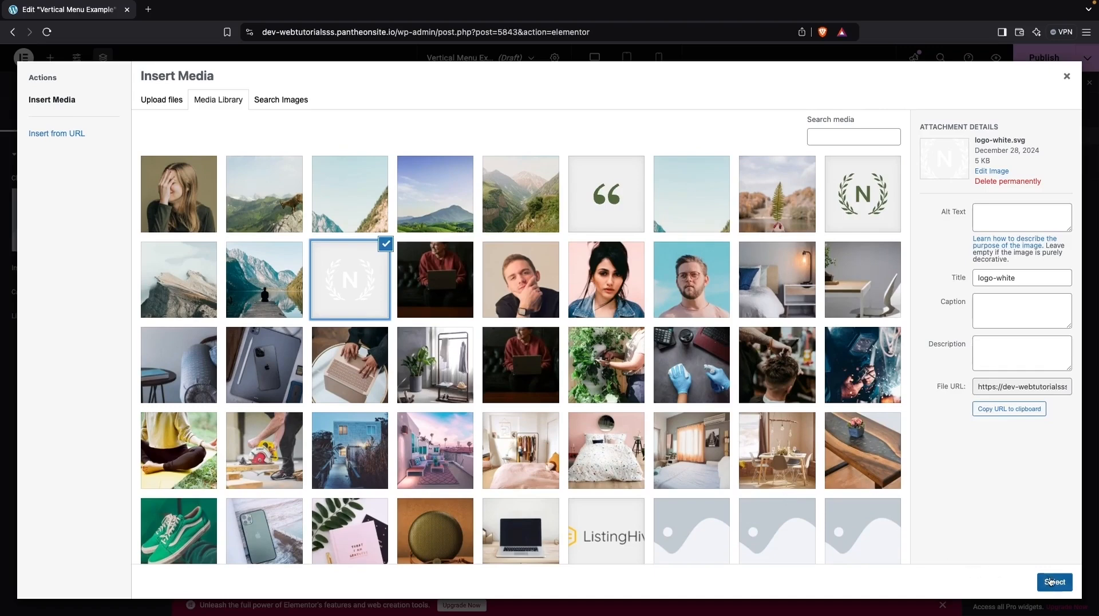
Set the logo image's width to 30%.
click(83, 115)
drag(11, 218, 54, 222)
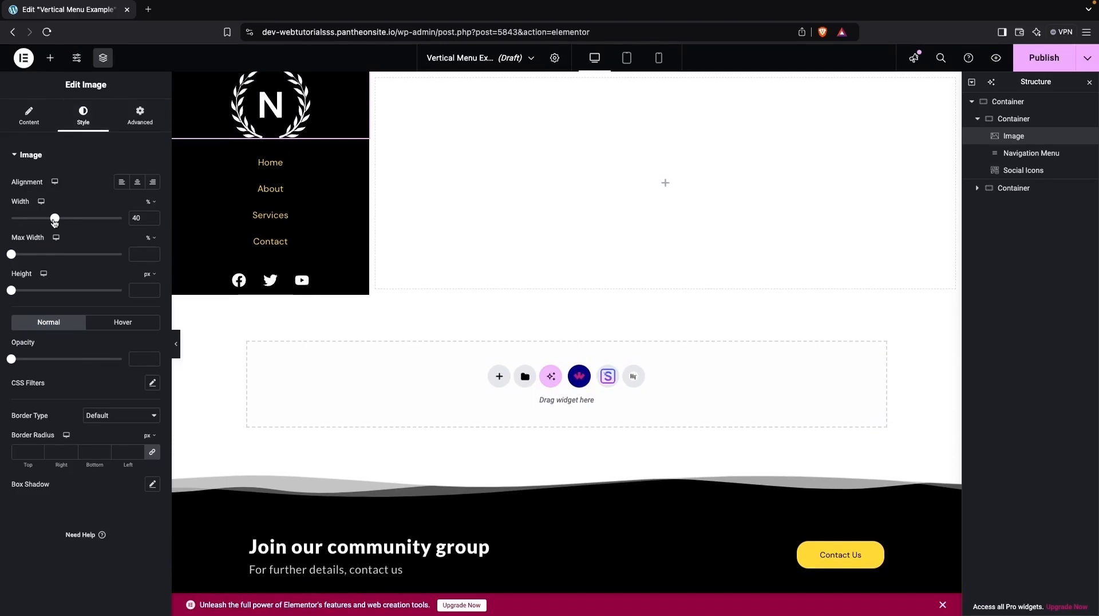
drag(55, 222, 43, 222)
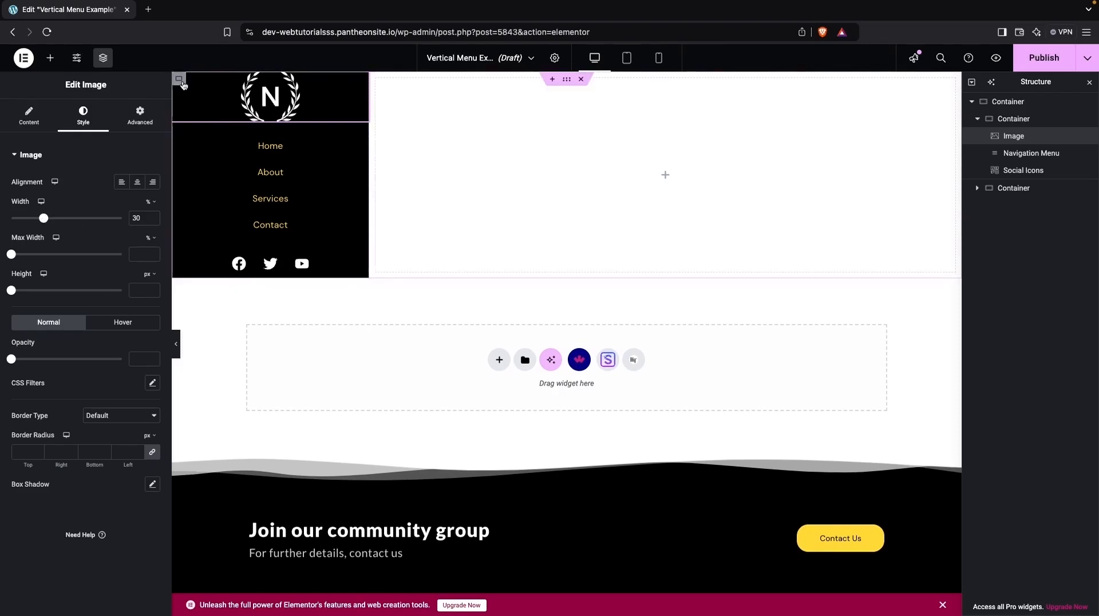
Unlink the left inner container's padding values and set only its top padding to 100 px.
click(181, 81)
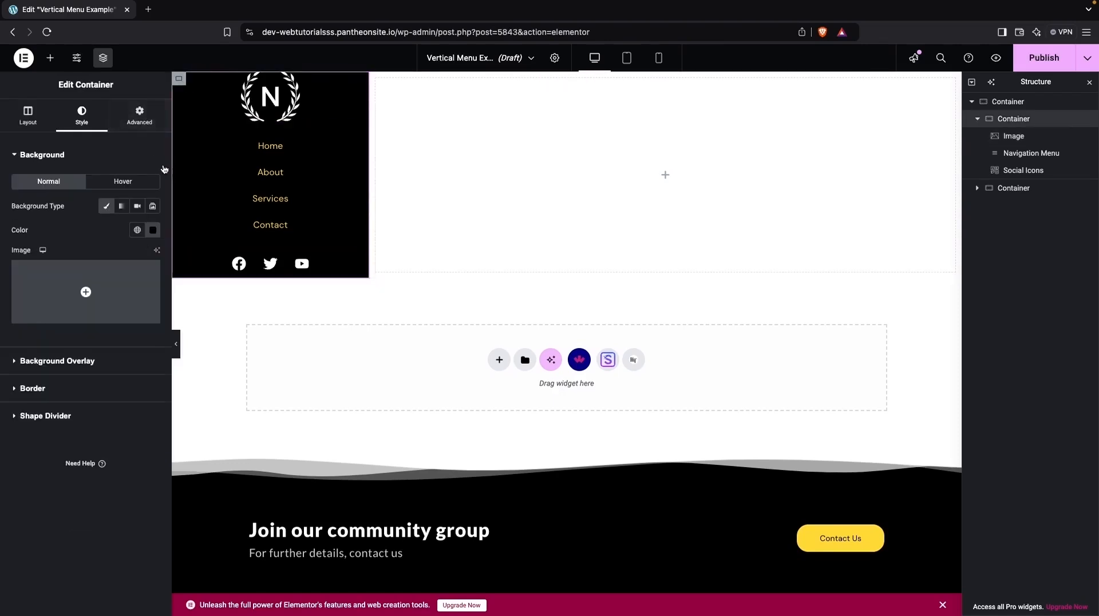
click(138, 121)
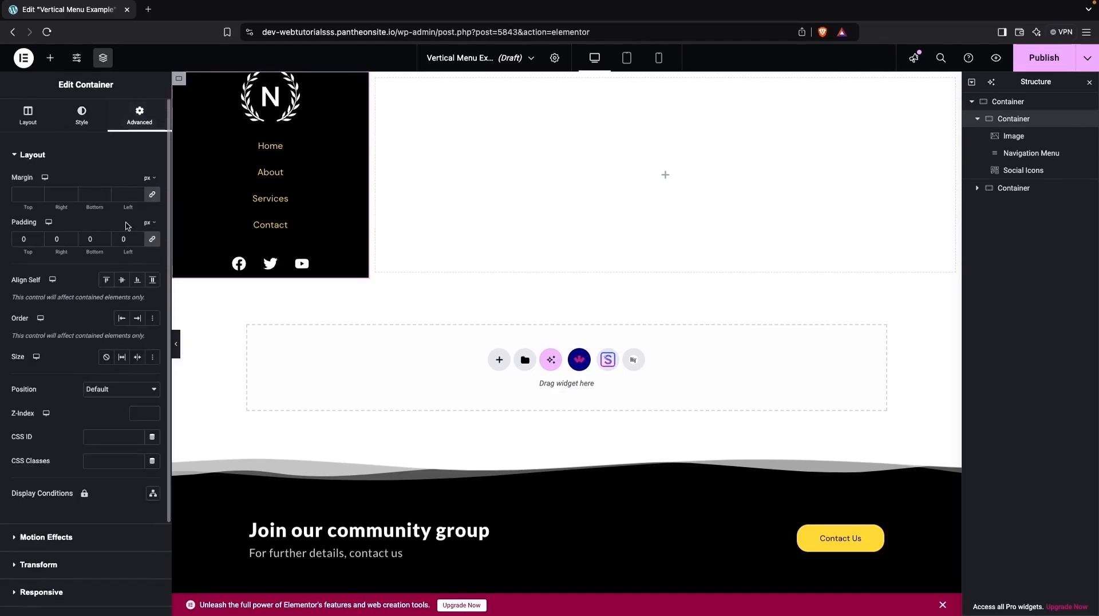
click(18, 239)
text(1)
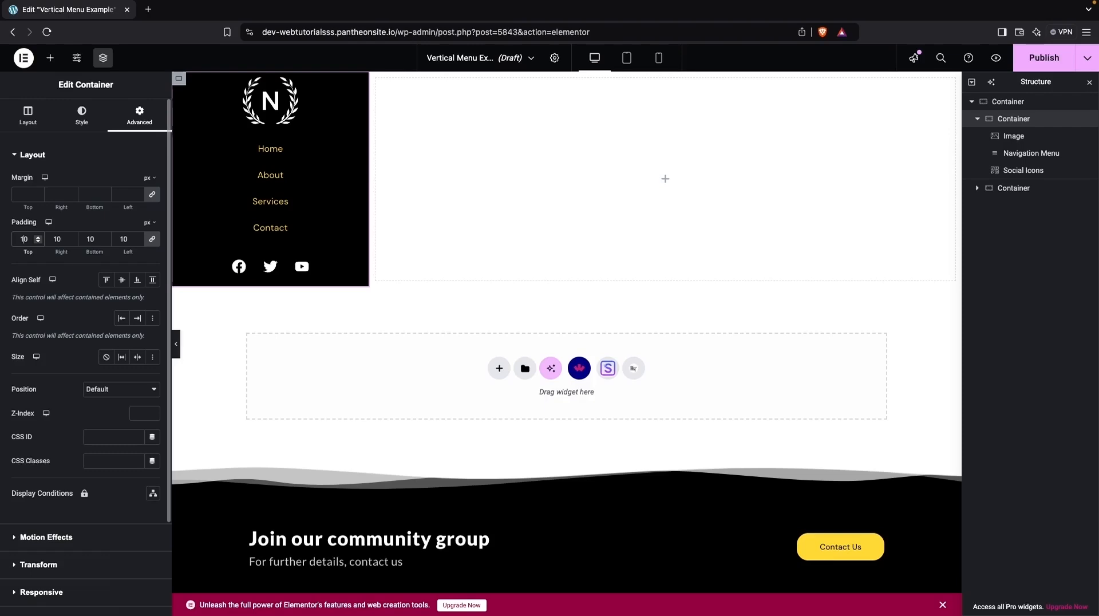
key(BackSpace)
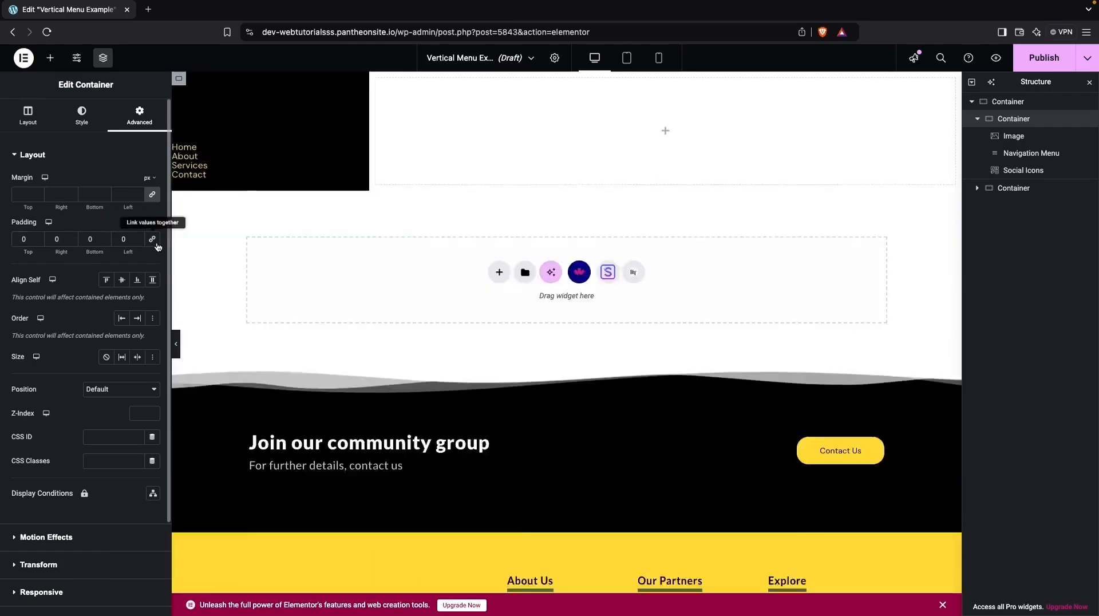
click(152, 239)
click(24, 240)
text(10)
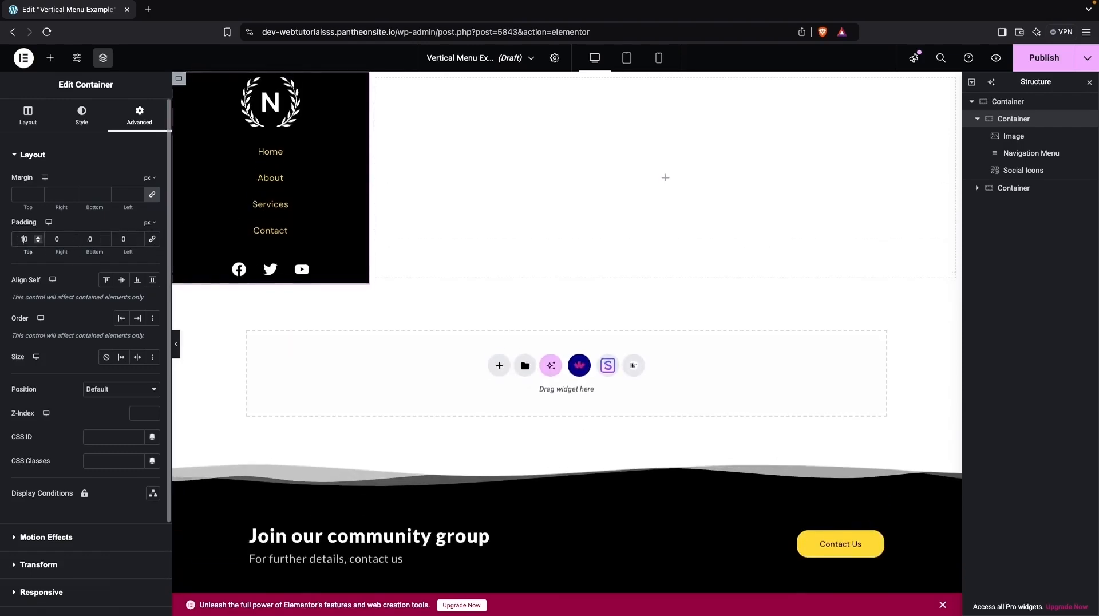
text(0)
Set the logo image's bottom padding to 30 px, with the other sides at 0.
click(218, 168)
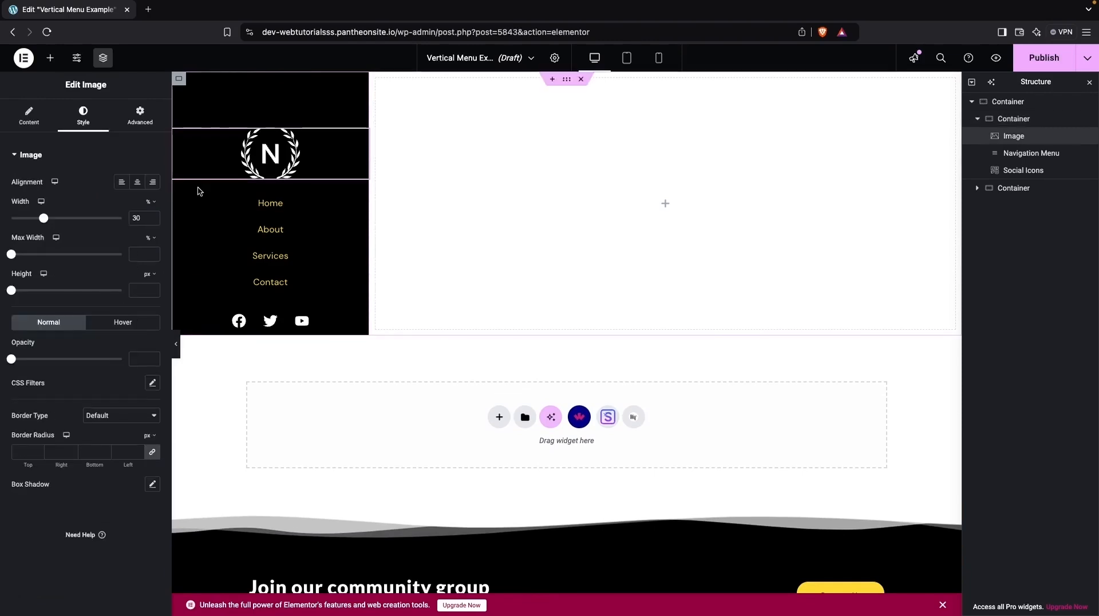
click(143, 112)
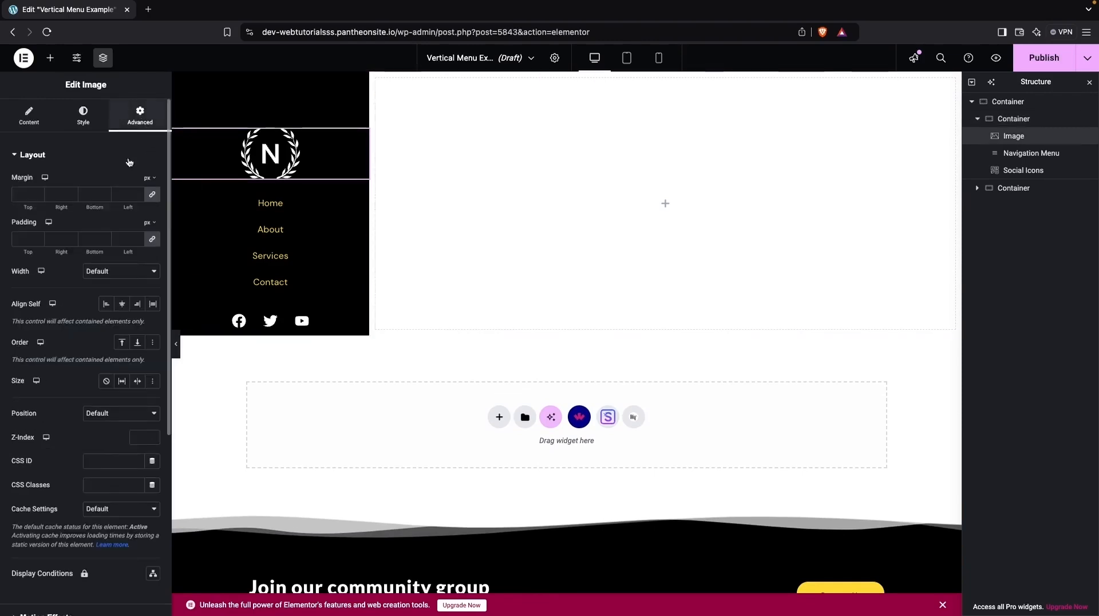
click(23, 239)
text(20)
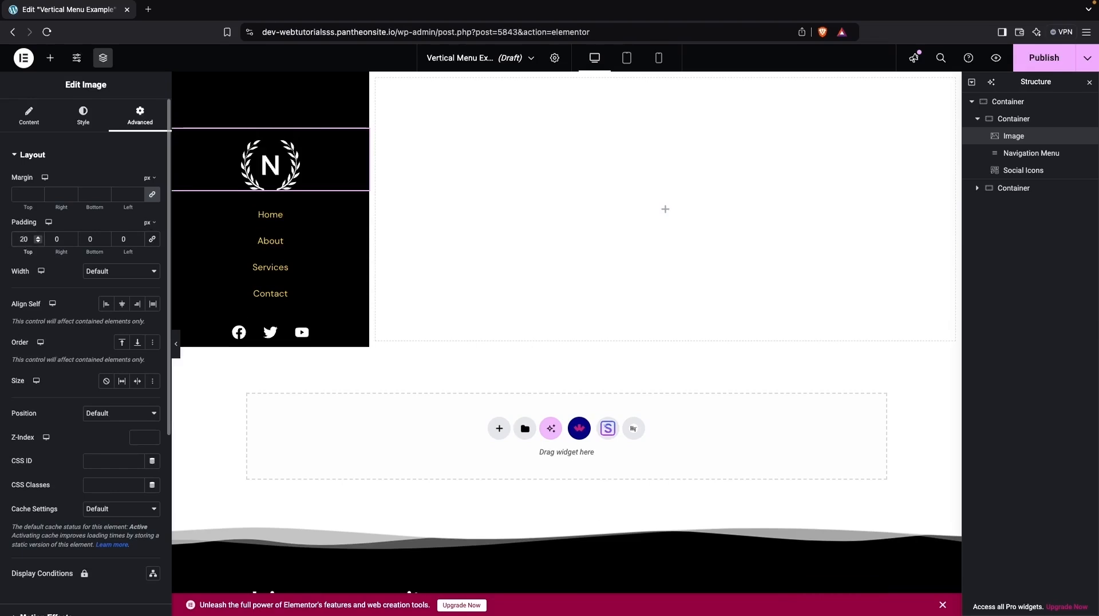
key(BackSpace)
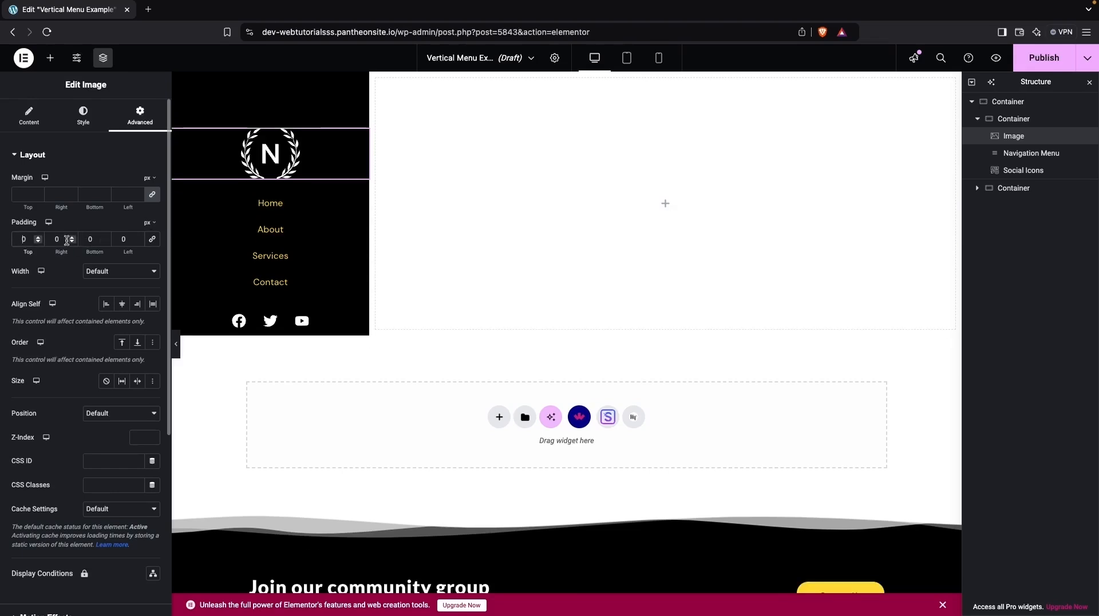
click(87, 239)
text(30)
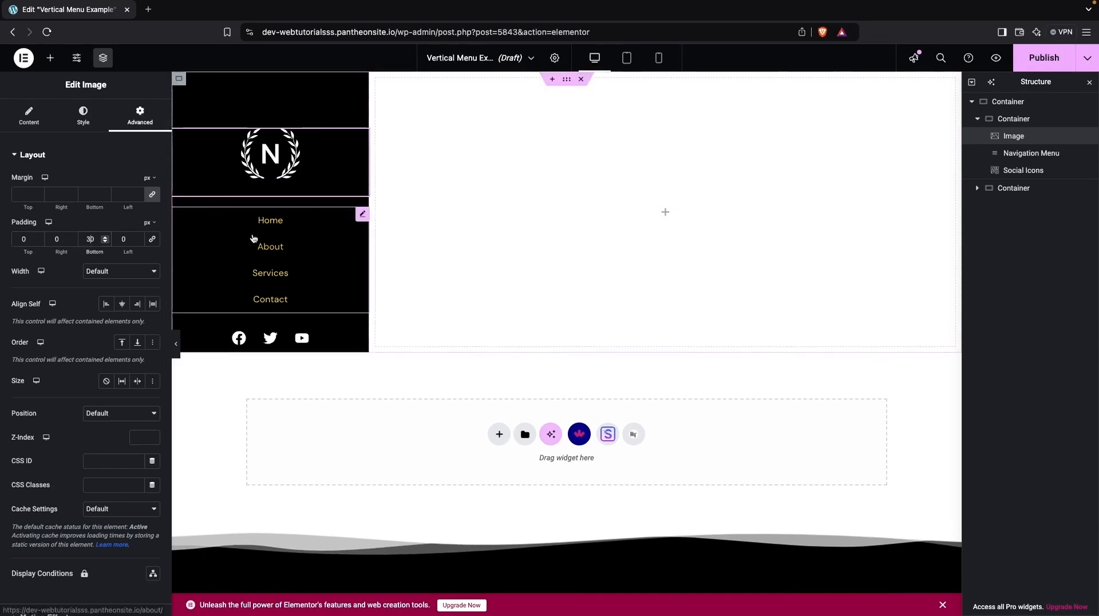
Unlink the Navigation Menu widget's padding values and set only its bottom padding to 30 px.
click(275, 241)
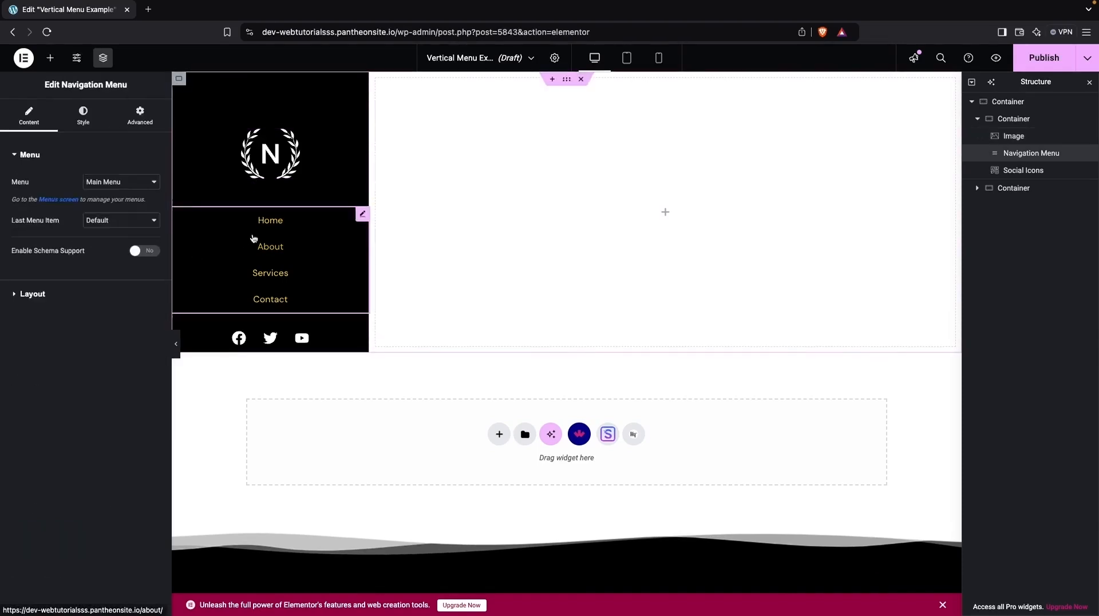
click(140, 115)
click(152, 239)
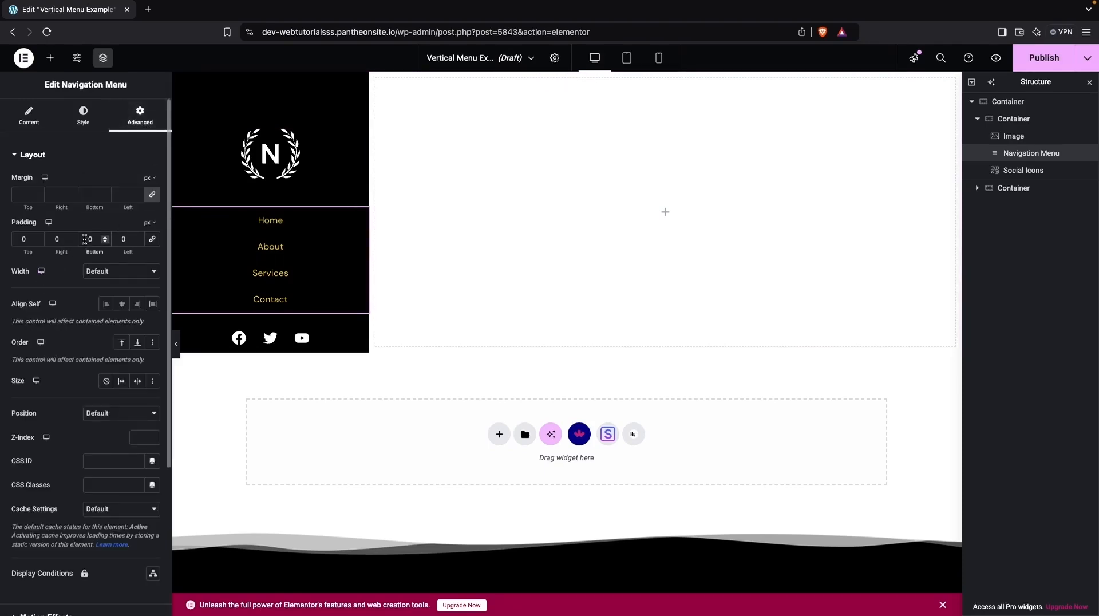
text(3)
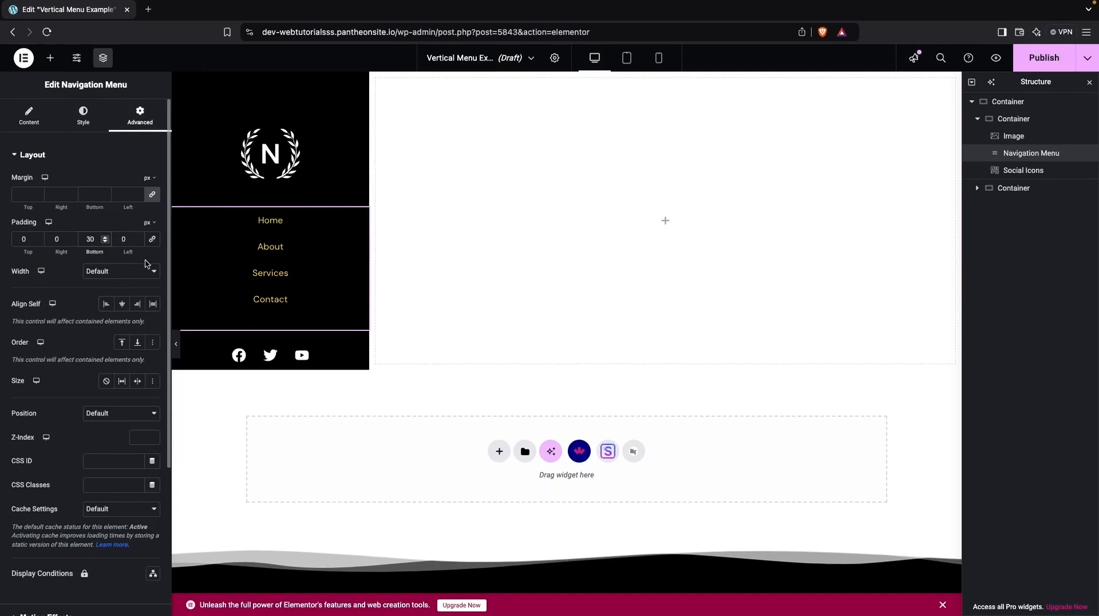
Unlink the Social Icons widget's padding values and set only its bottom padding to 100 px.
click(238, 356)
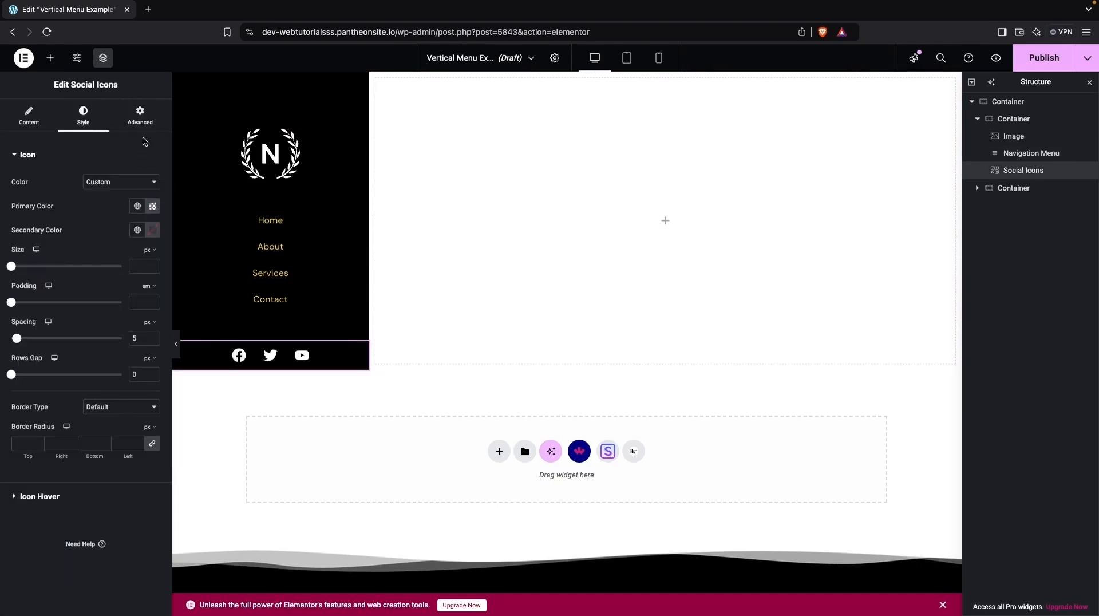
click(140, 116)
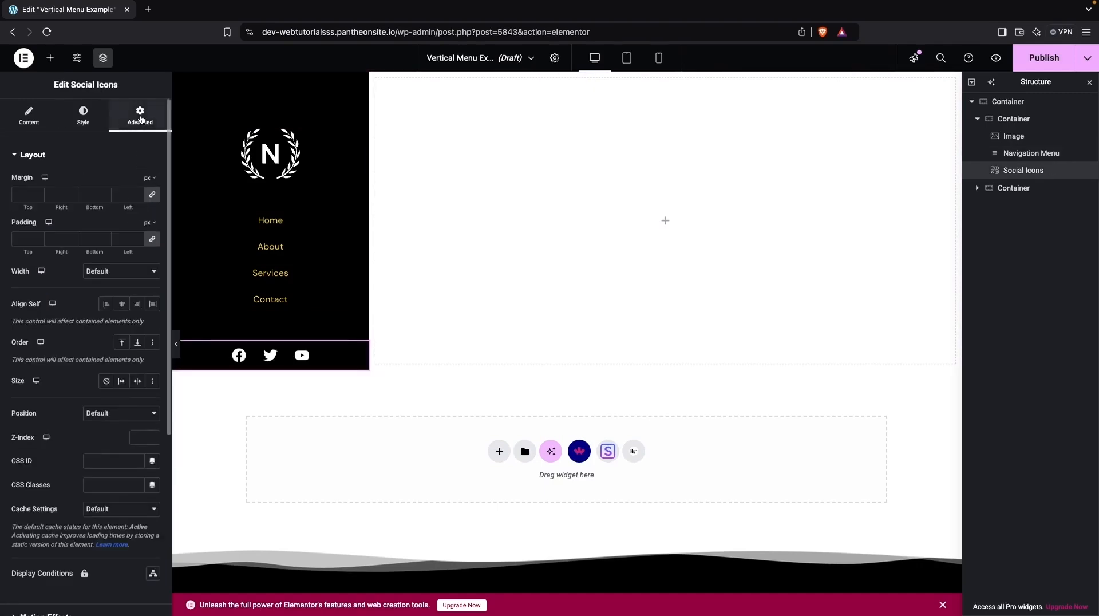
click(153, 240)
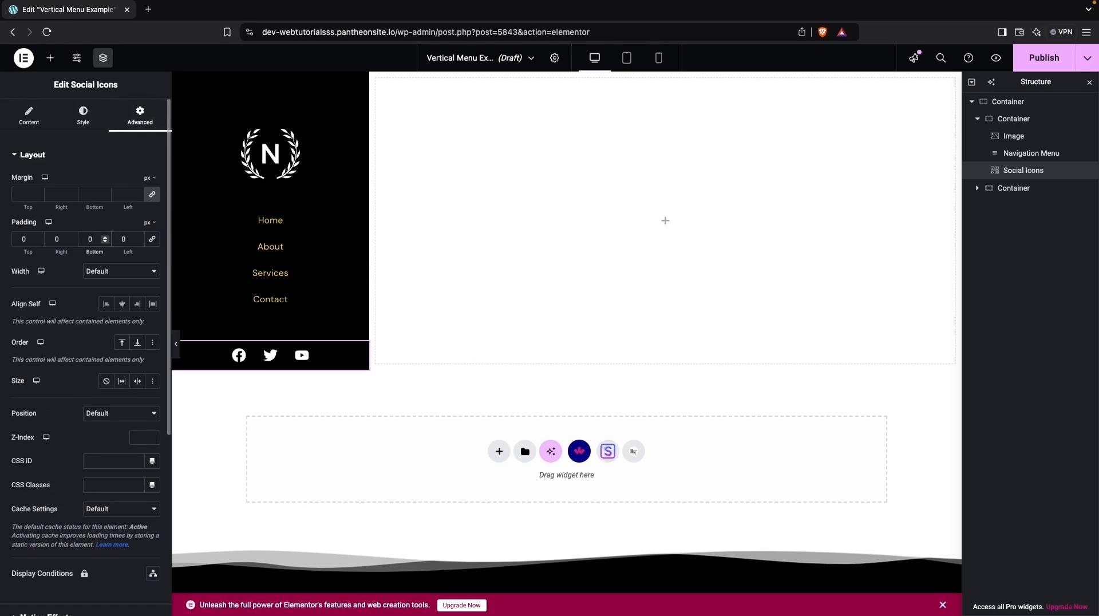
text(100)
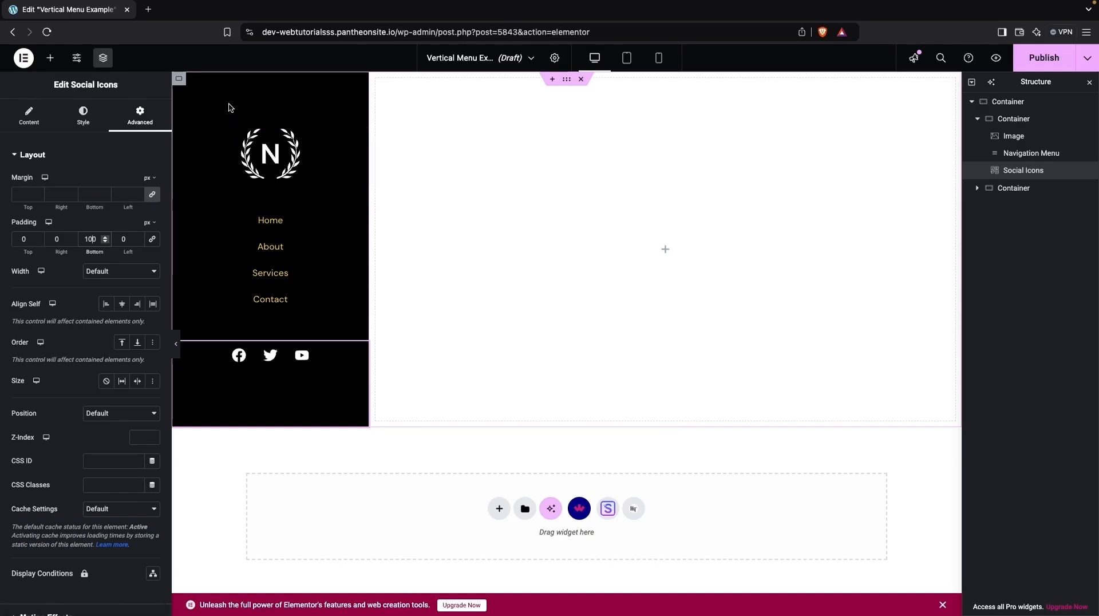
Try to set the outer parent container's minimum height to 100 vh.
click(178, 78)
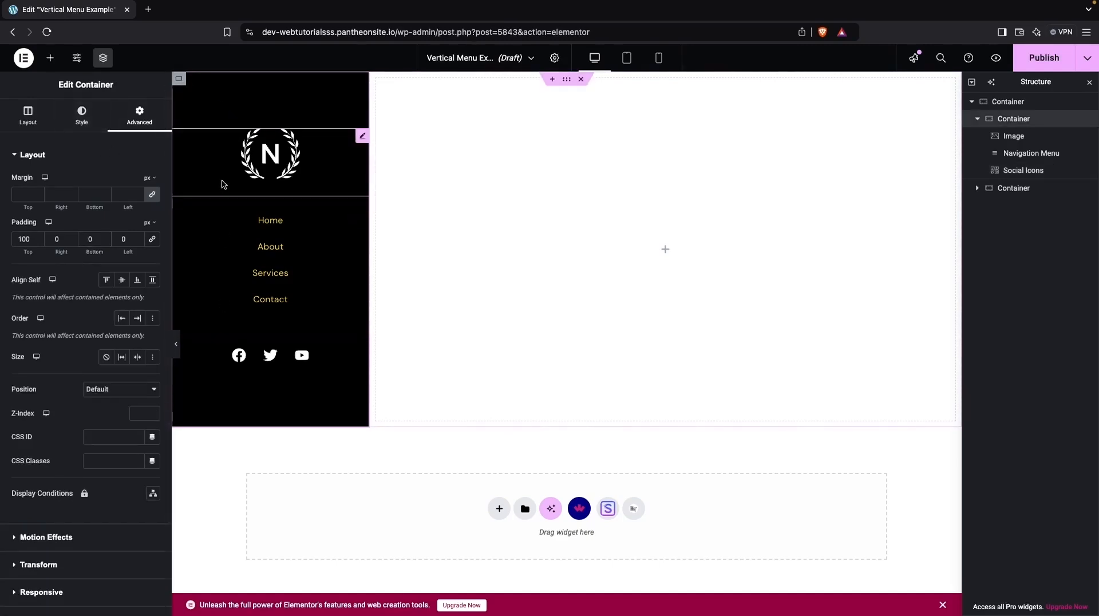
click(21, 114)
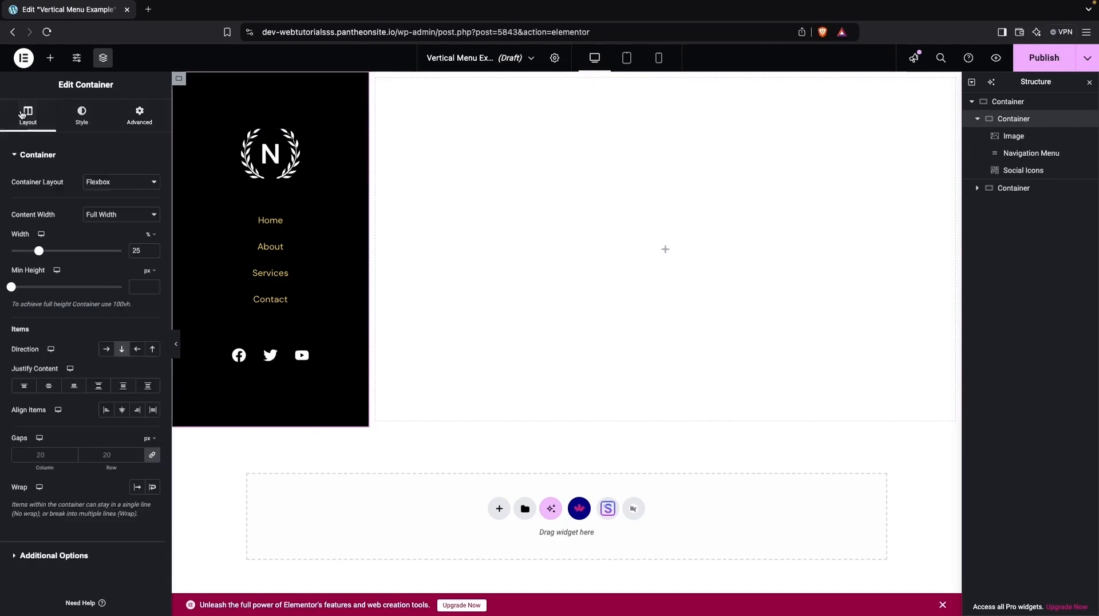
click(987, 101)
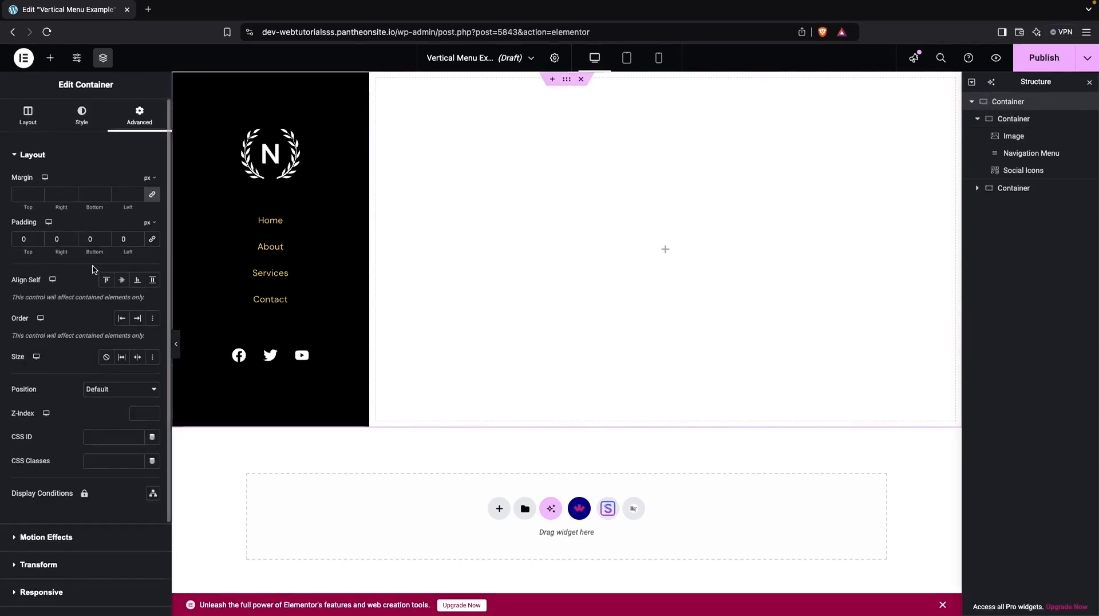
click(27, 117)
click(135, 287)
text(1)
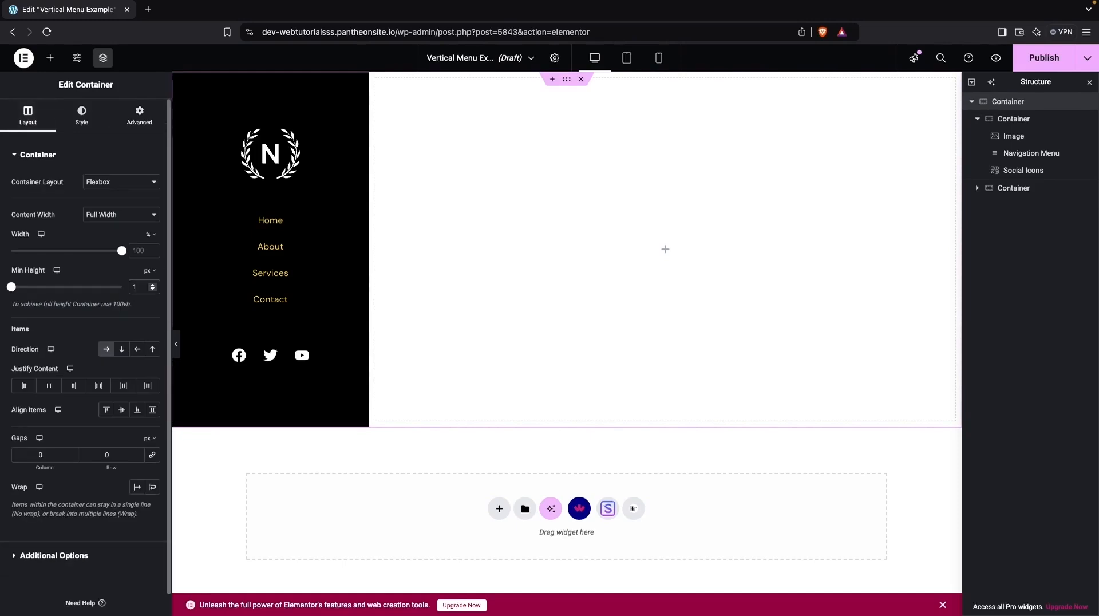
text(00)
mouse_move(147, 289)
click(148, 321)
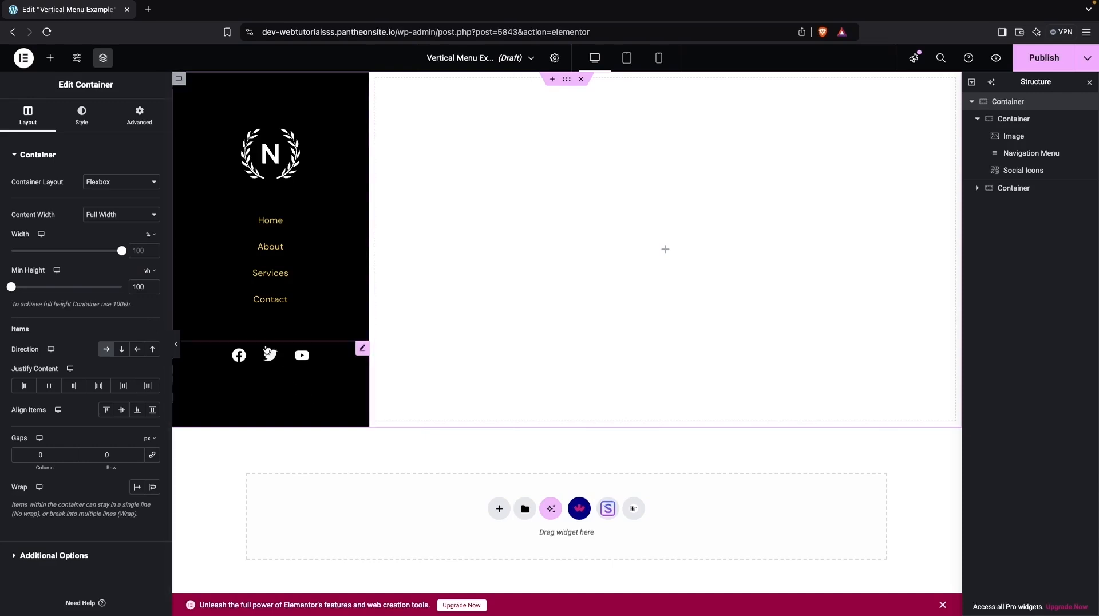
Try a minimum height of 100 vh on the left inner container and clear the value again.
click(265, 321)
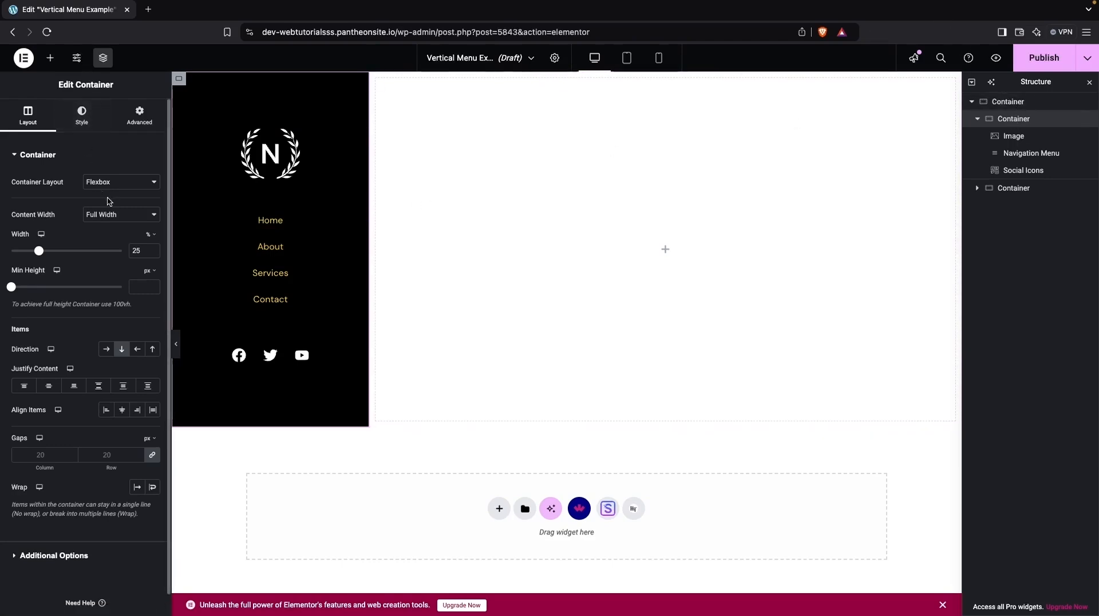
click(151, 271)
click(152, 322)
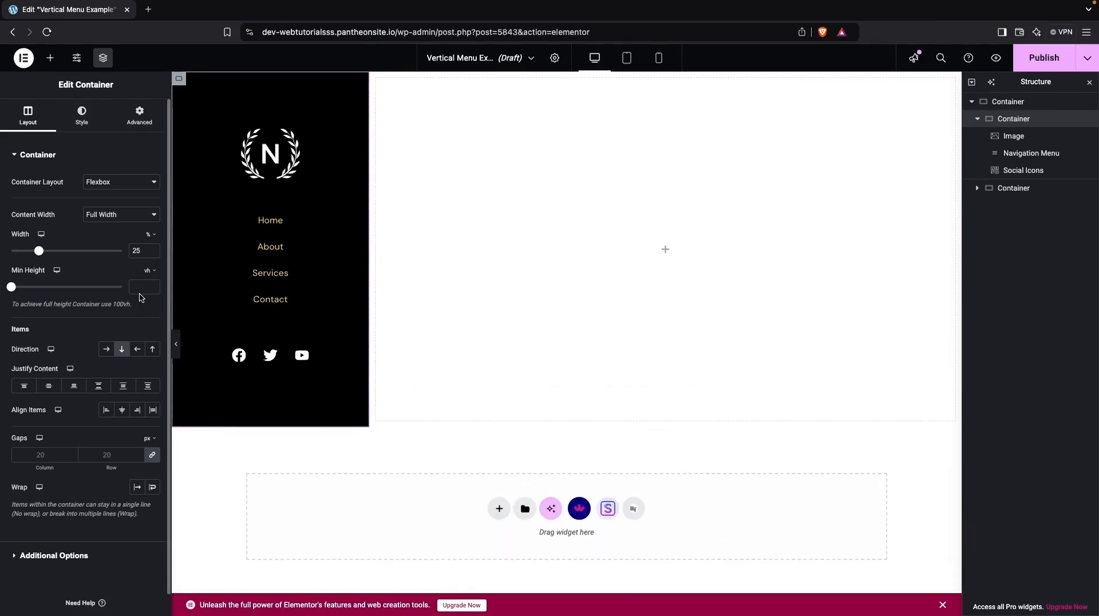
click(140, 284)
text(100)
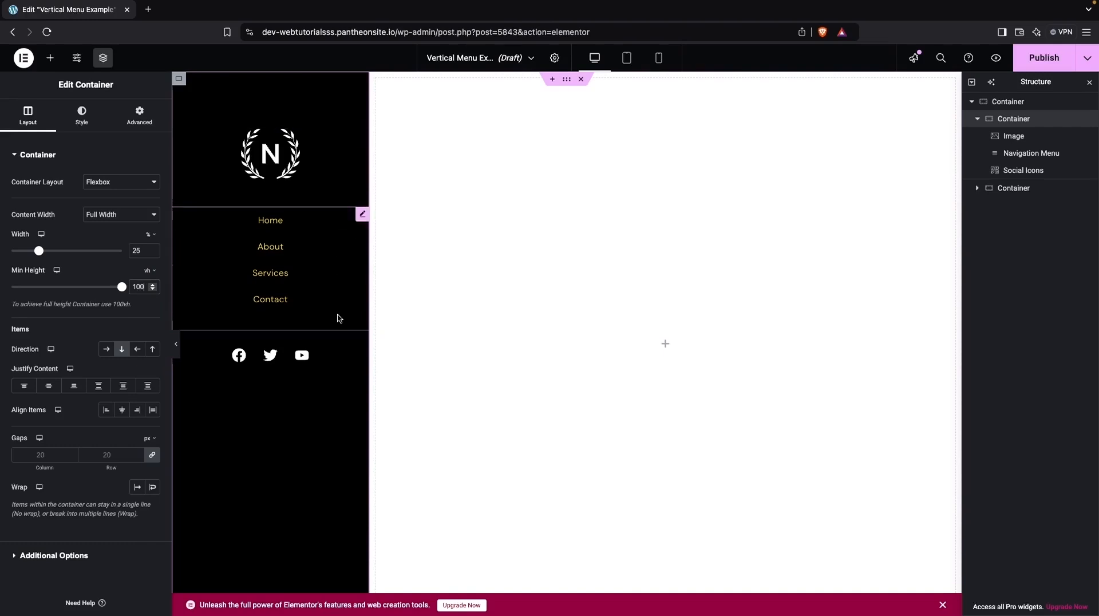
key(BackSpace)
key(BackSpace)
key(BackSpace)
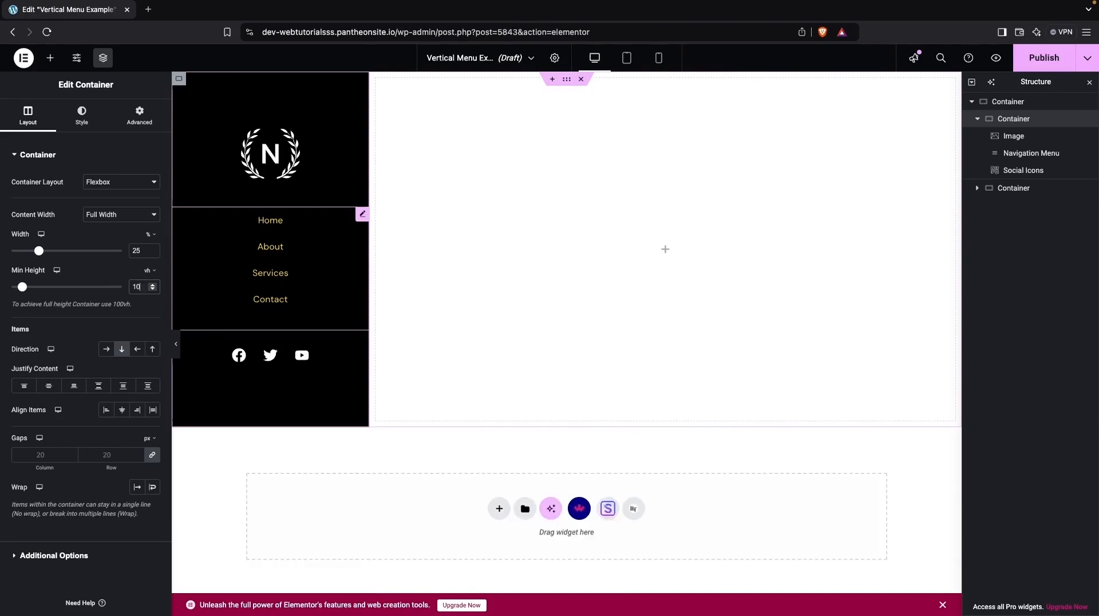
click(145, 276)
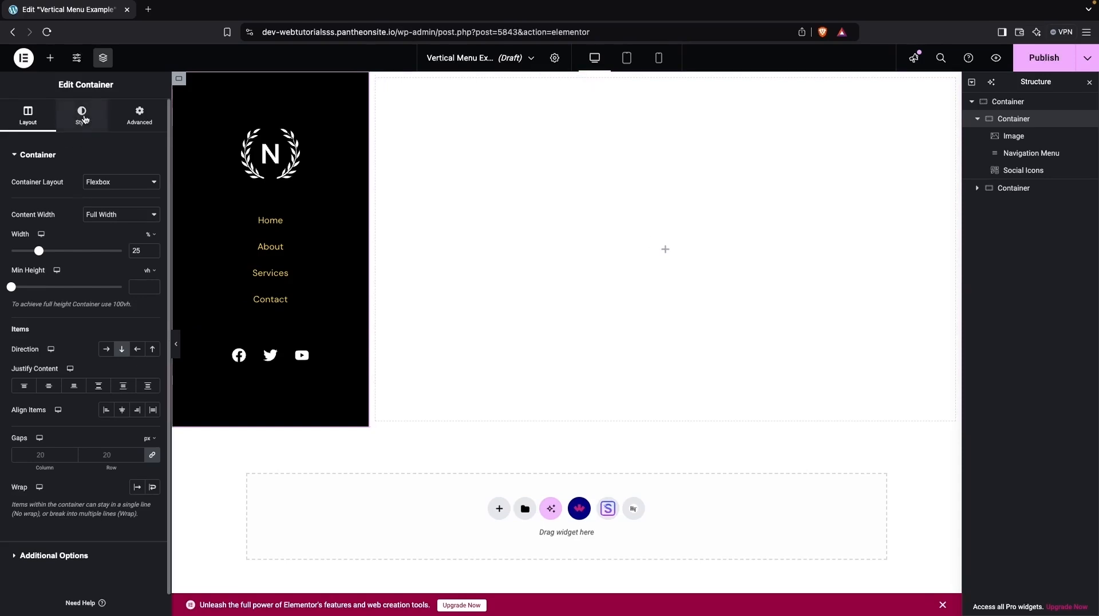
Add a Heading widget to the right inner container and place a Text Editor widget directly below it.
click(50, 57)
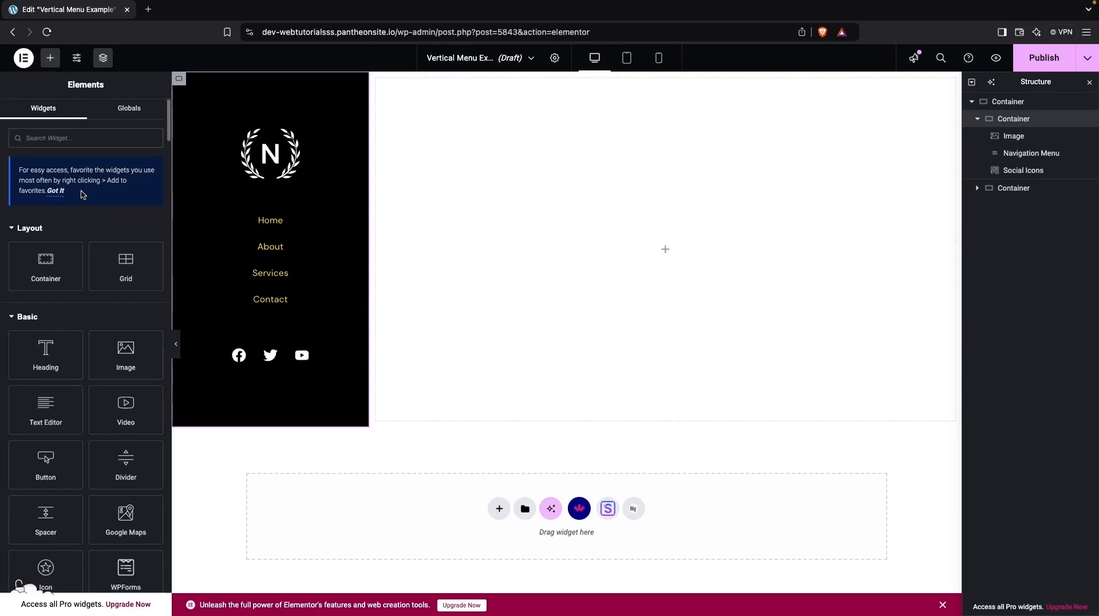
drag(46, 353, 469, 119)
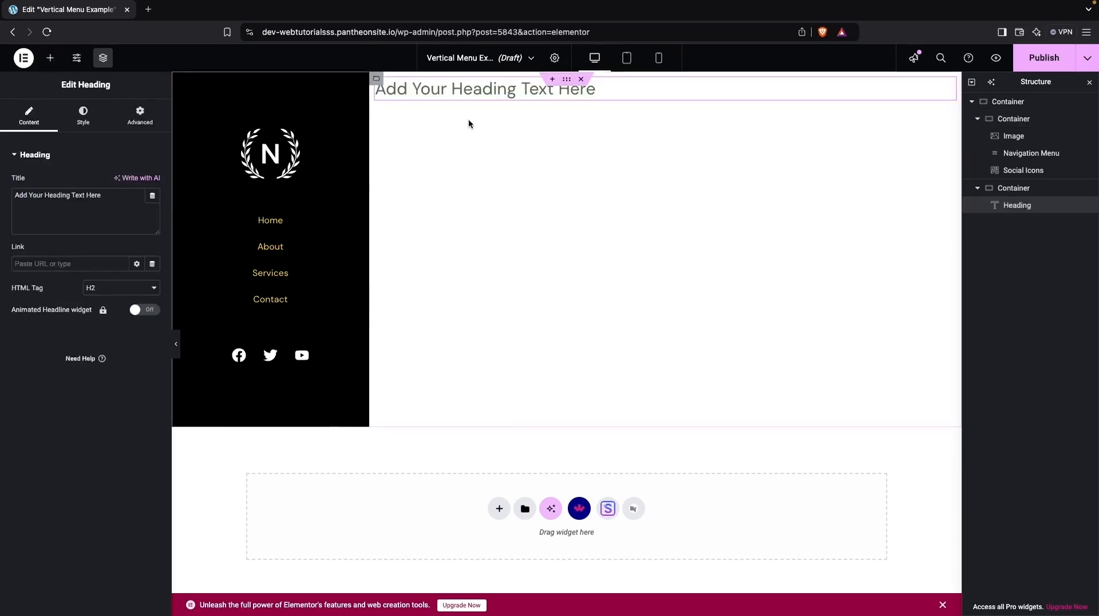
click(95, 117)
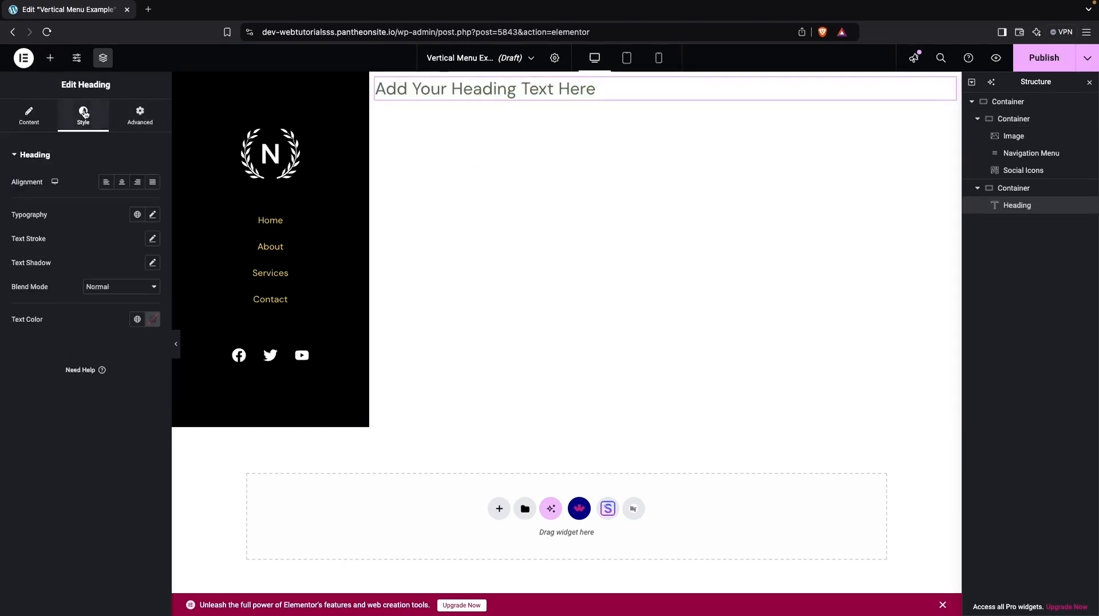
click(50, 57)
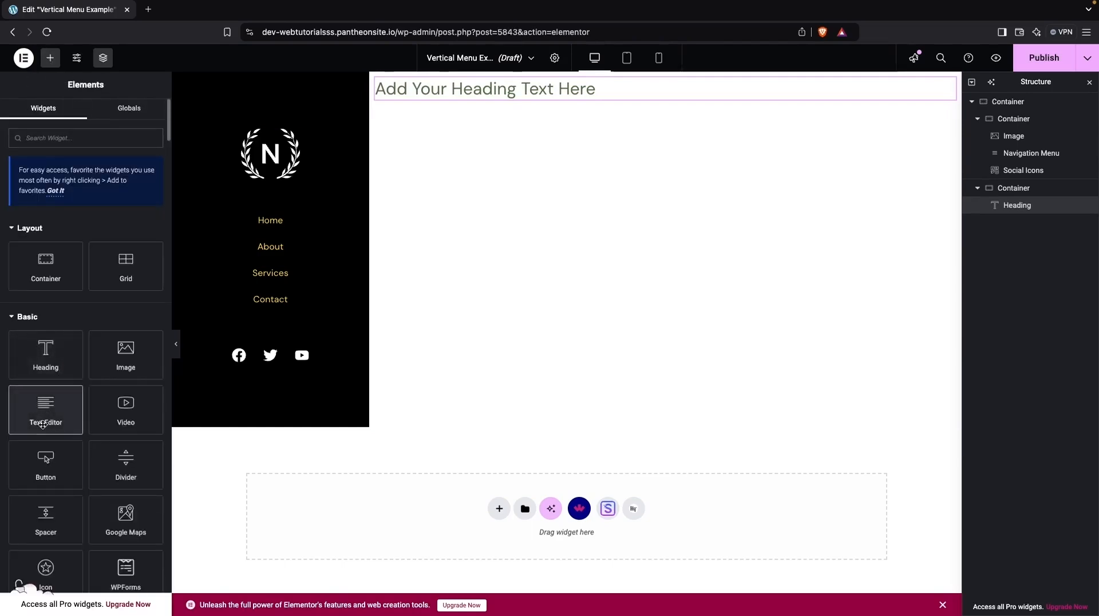
drag(43, 424, 602, 95)
Duplicate the Text Editor widget until the right inner container holds six placeholder paragraphs.
right_click(1019, 222)
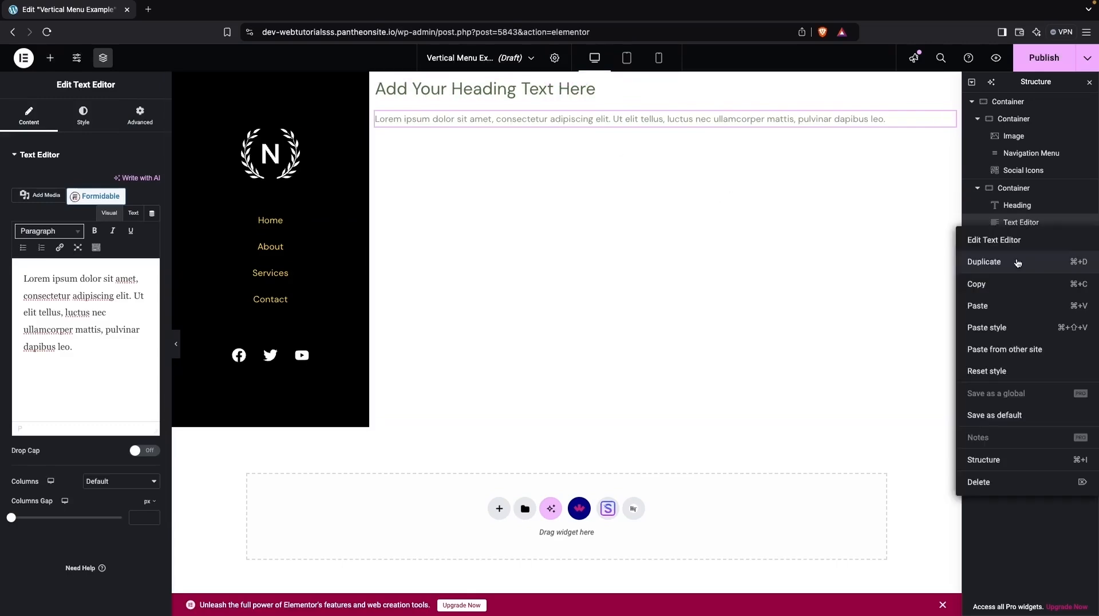
click(1017, 262)
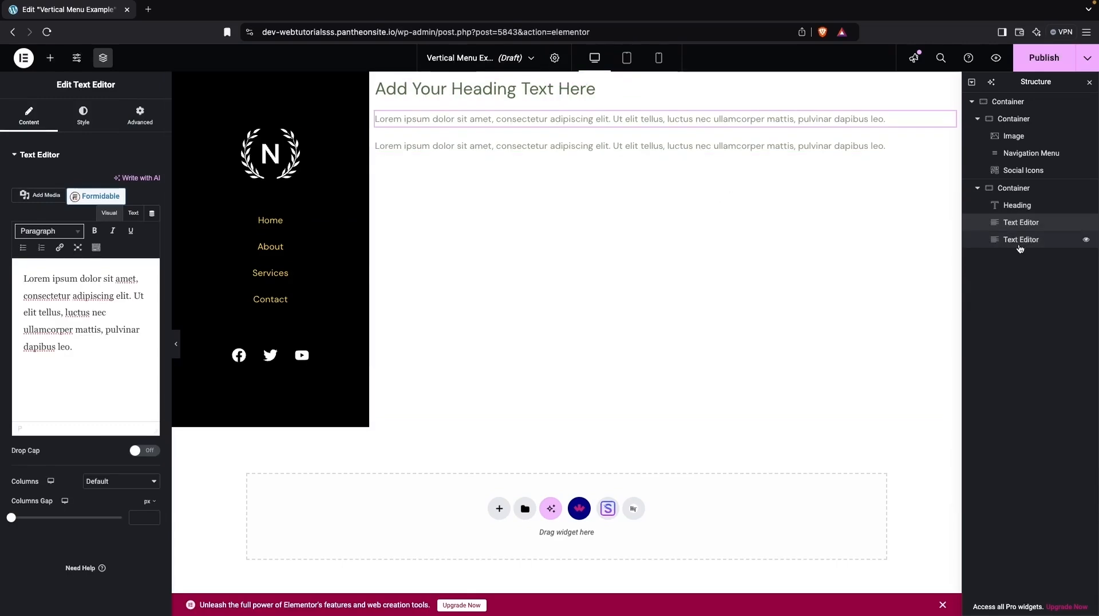
right_click(1020, 246)
click(1020, 280)
right_click(1023, 259)
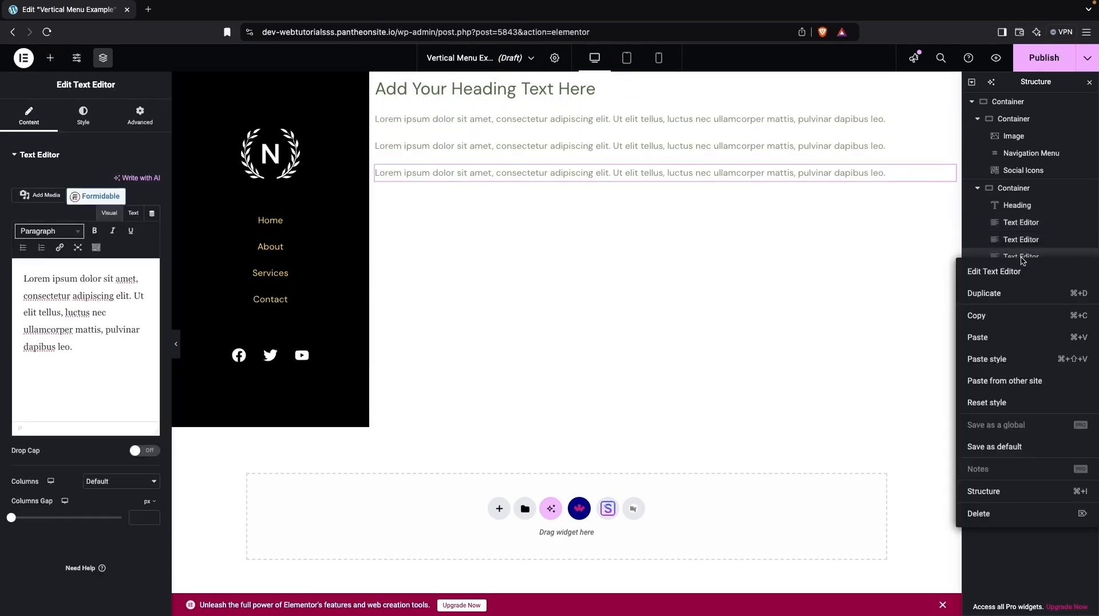
click(1022, 293)
right_click(1022, 273)
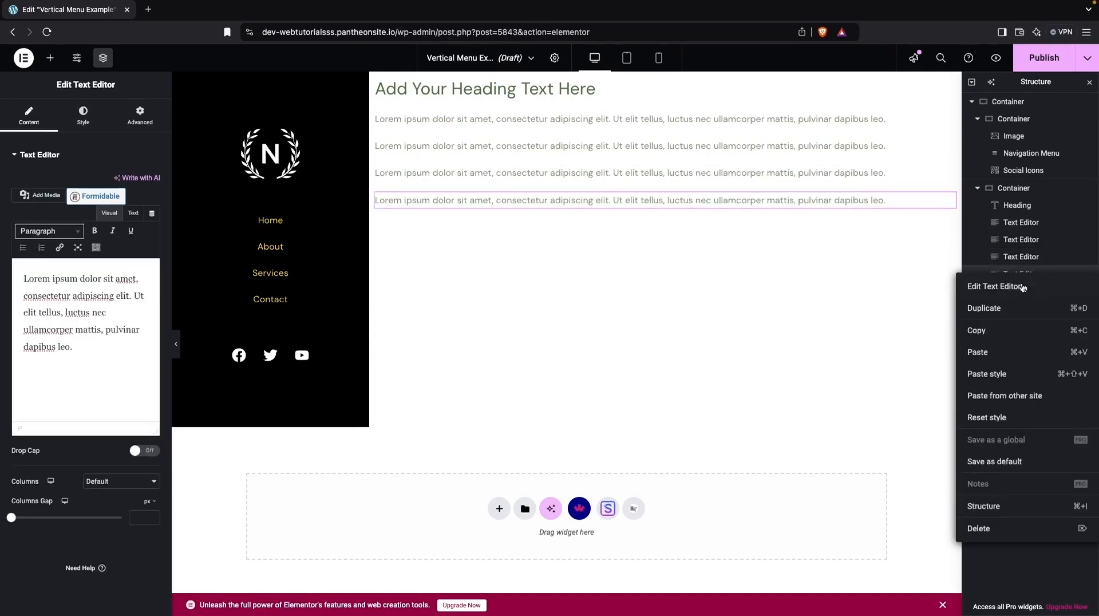
click(1022, 308)
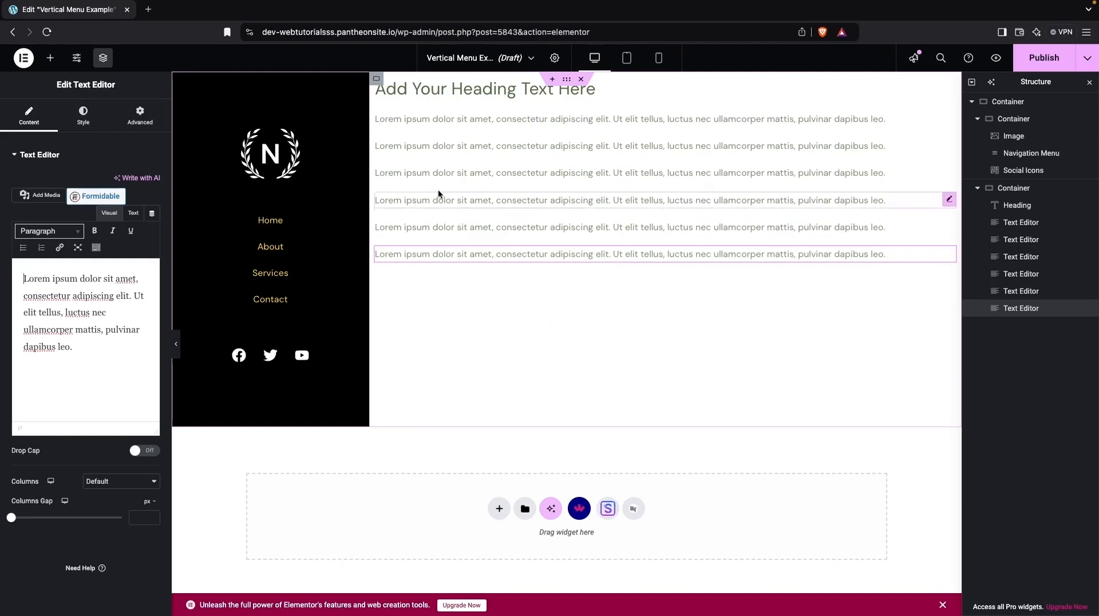
Unlink the right inner container's padding values and set the top, right, bottom and left padding to 30 px each.
click(376, 78)
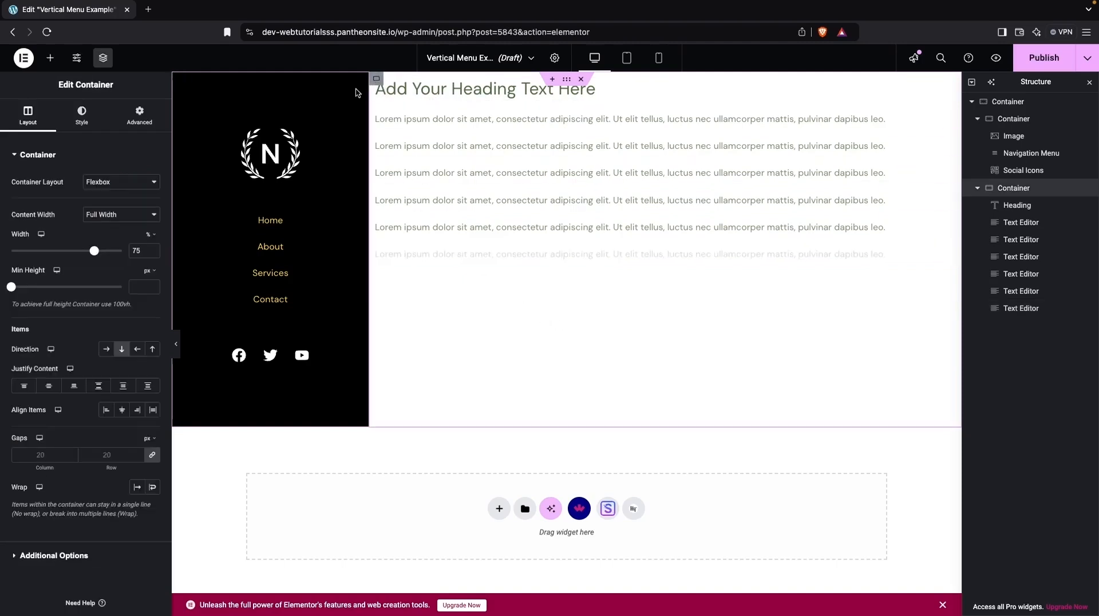
click(141, 116)
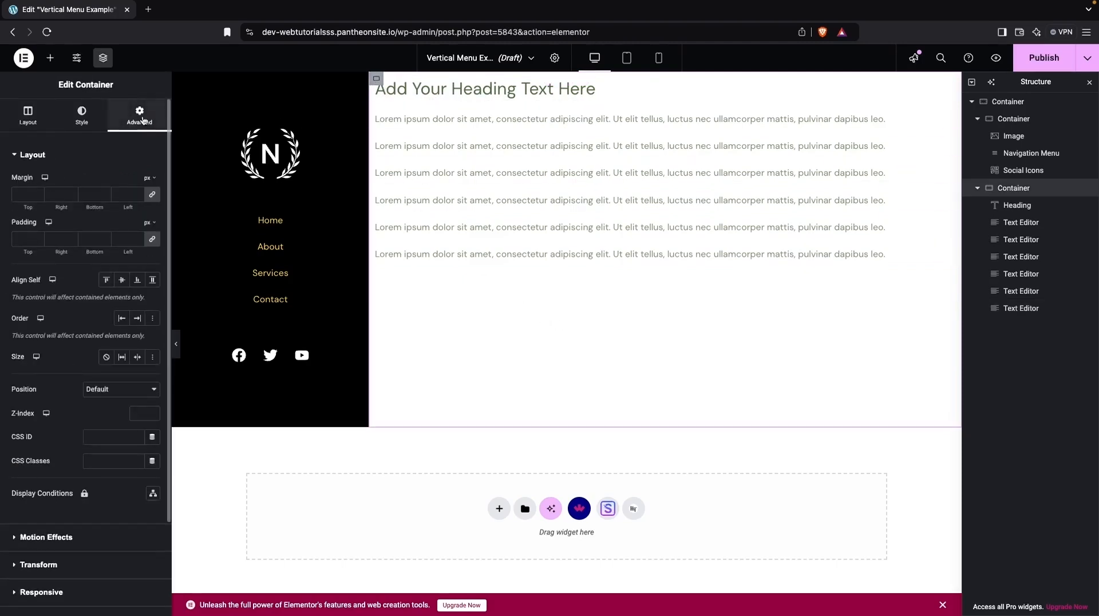
click(152, 239)
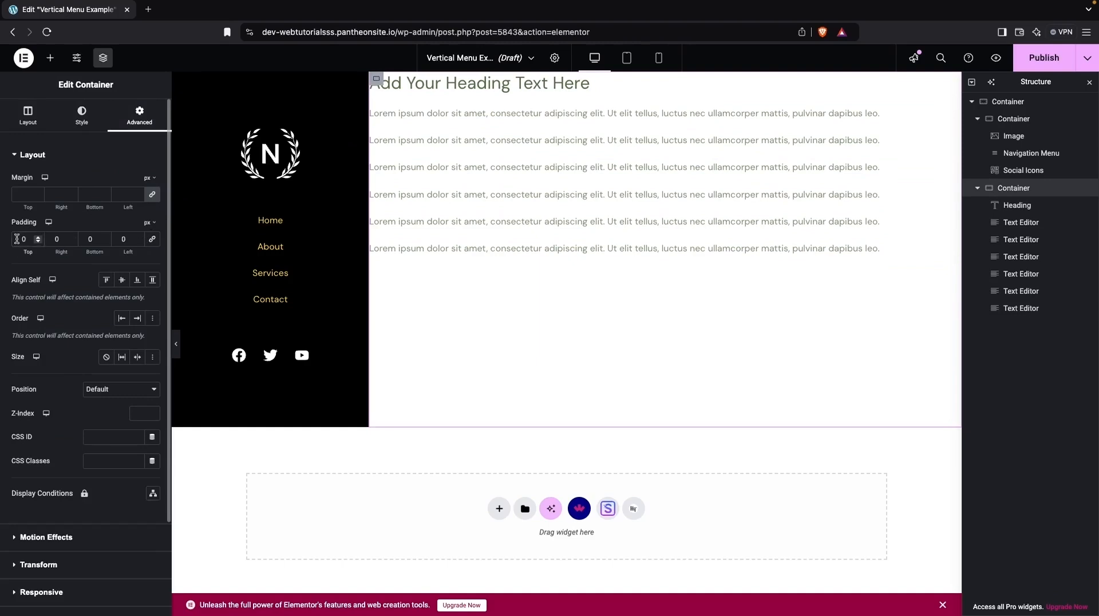
click(16, 238)
text(200)
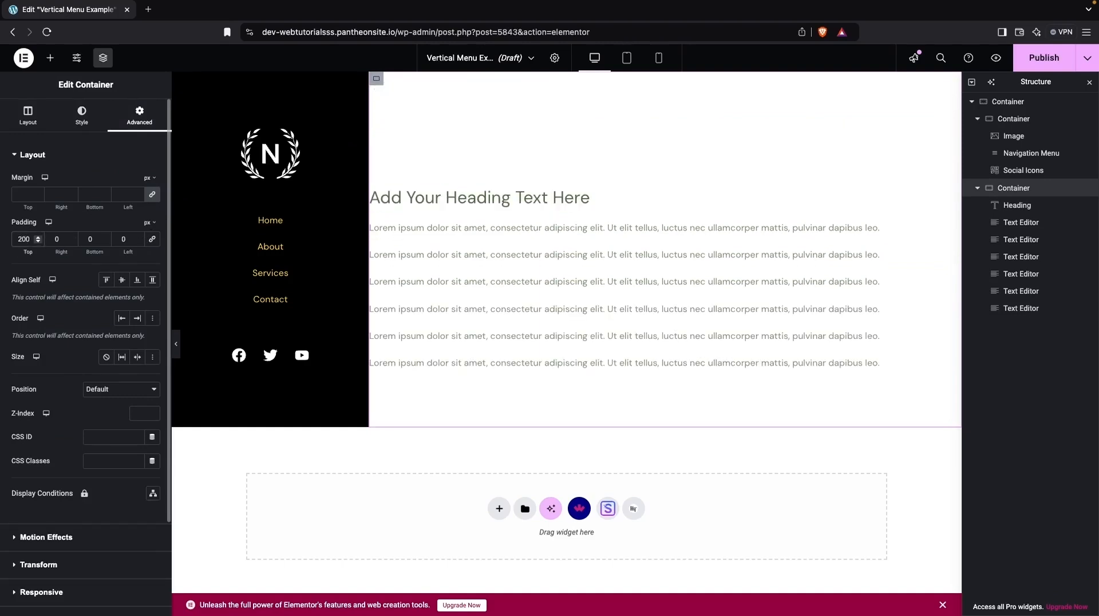
key(BackSpace)
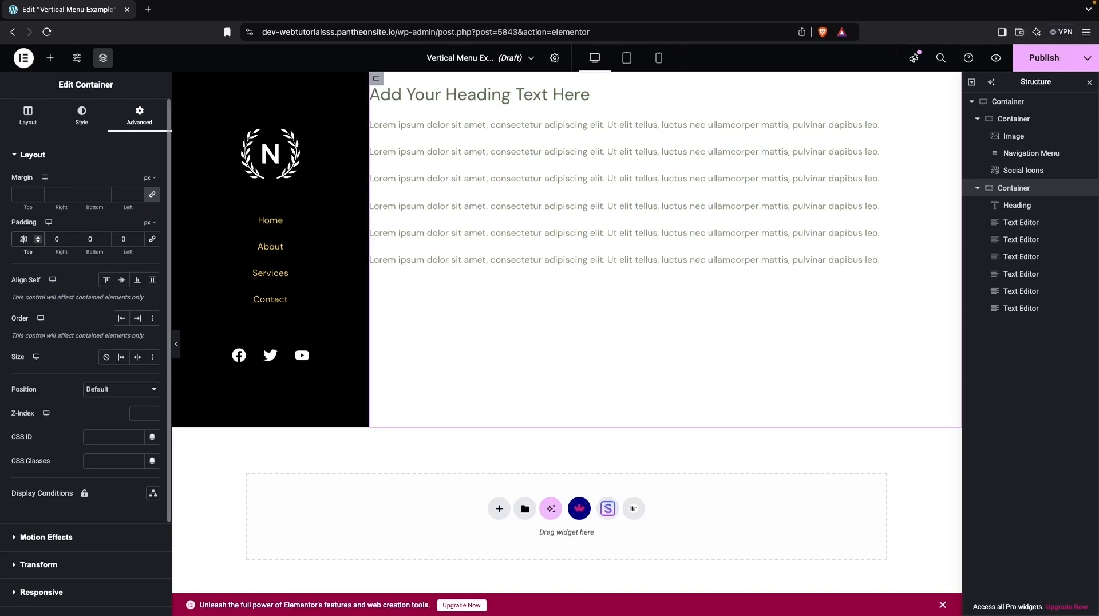
key(BackSpace)
key(BackSpace)
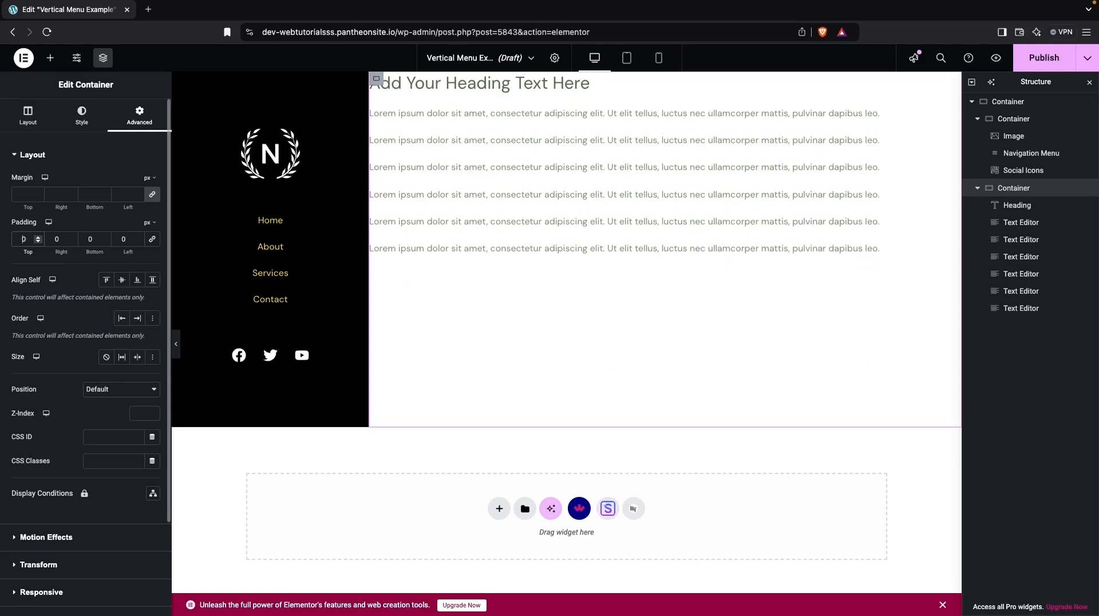
text(30)
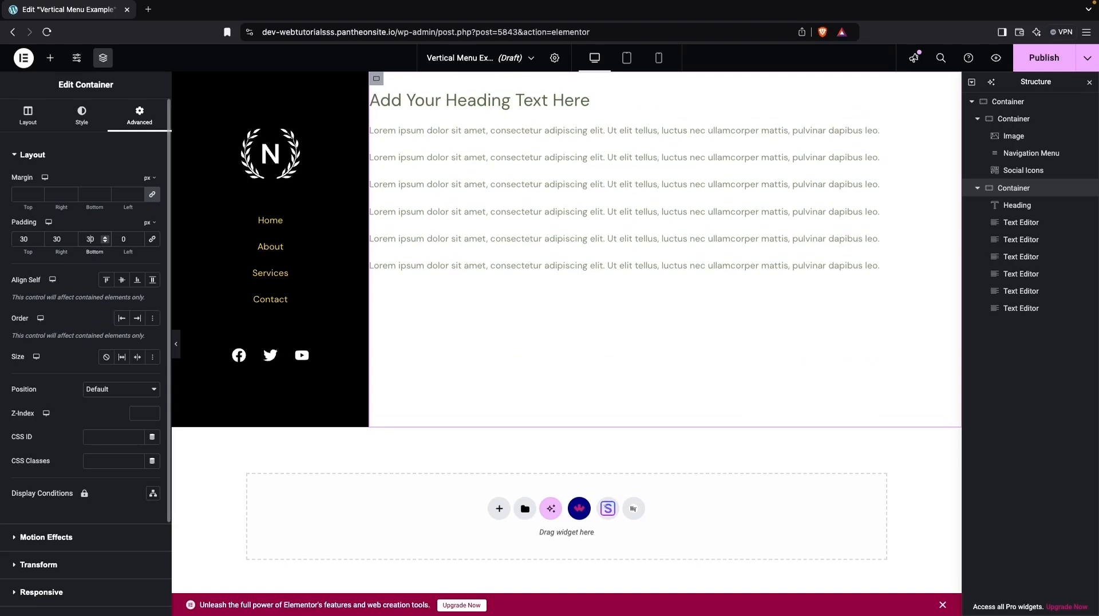
click(123, 238)
text(30)
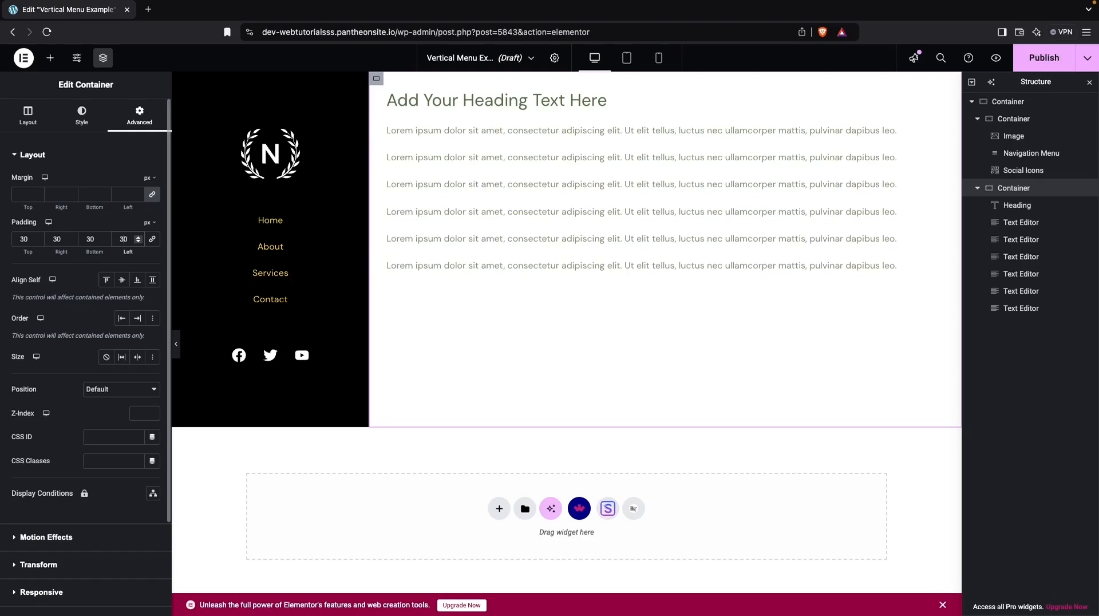
click(28, 115)
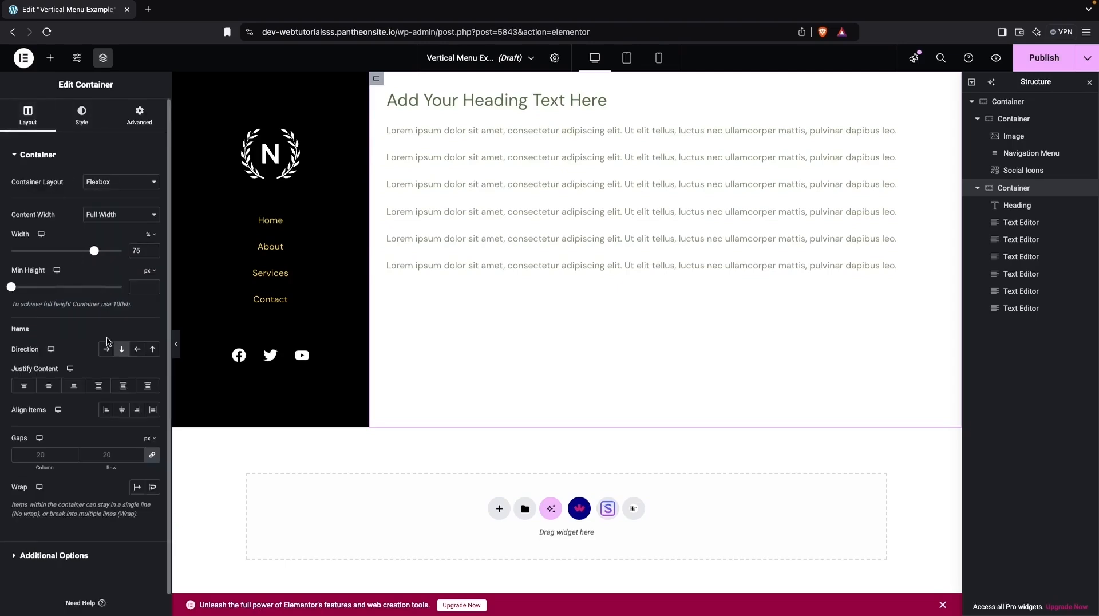
Try centred Justify Content on the right inner container, finishing with its items justified to Start.
click(55, 387)
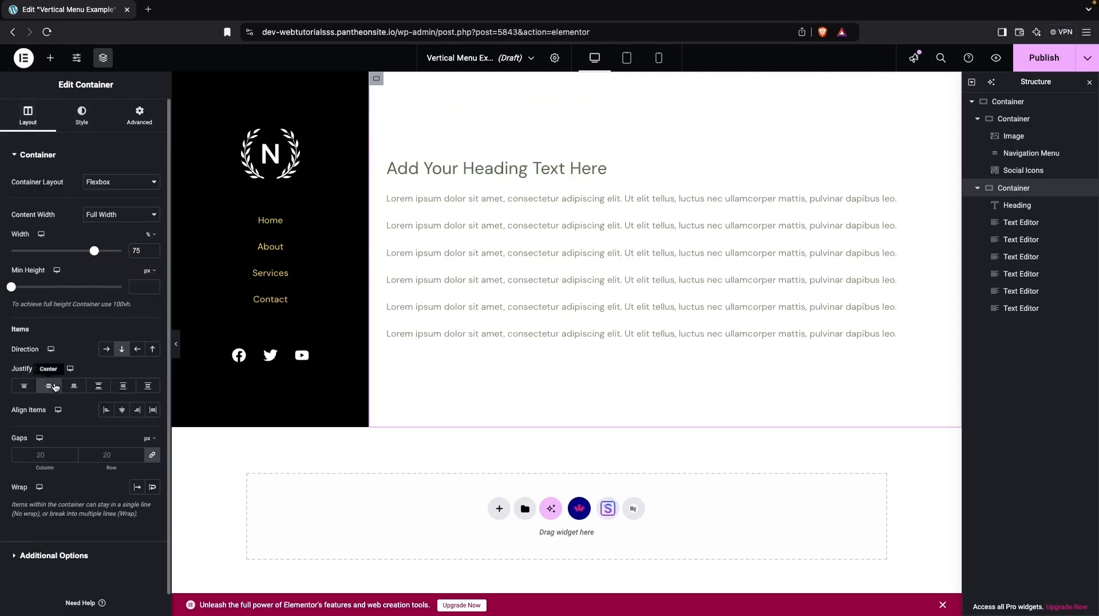
click(23, 386)
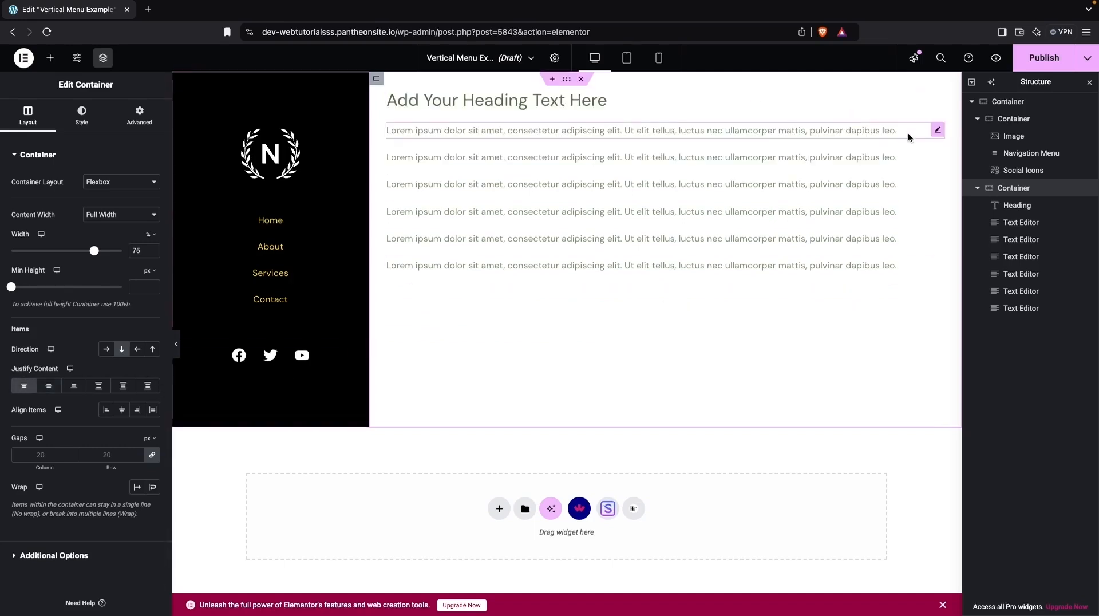
Publish the page and check its preview, returning to the Elementor editor.
click(1044, 68)
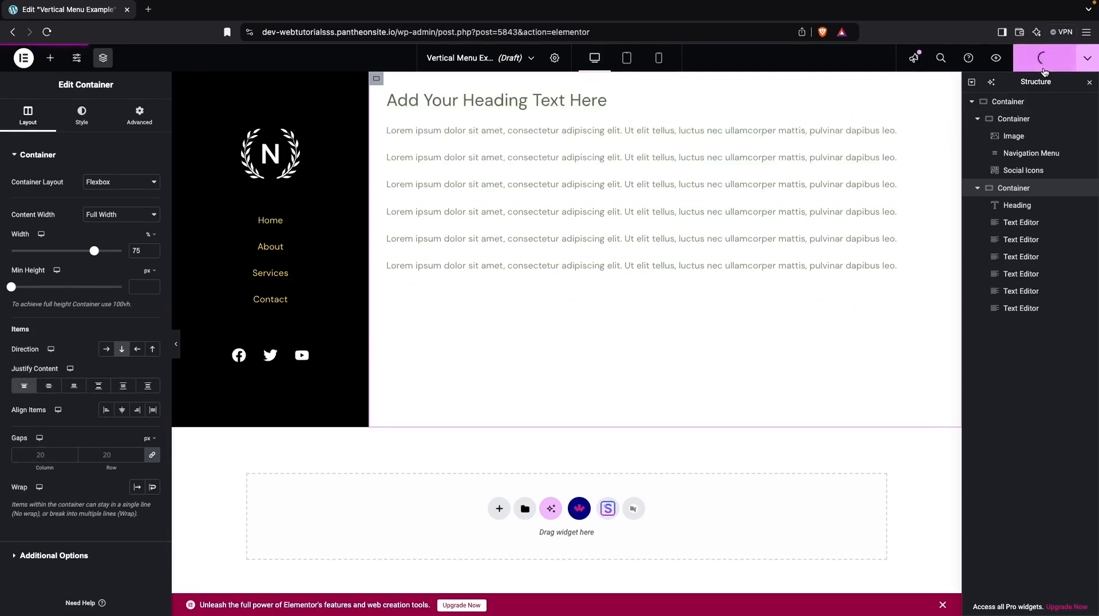
click(998, 61)
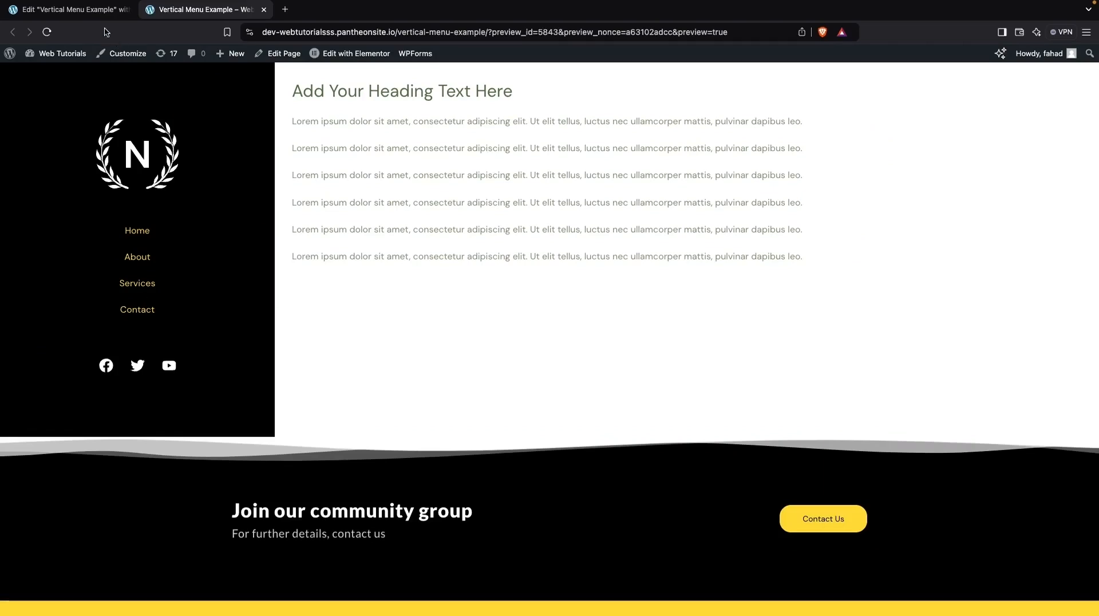
click(103, 10)
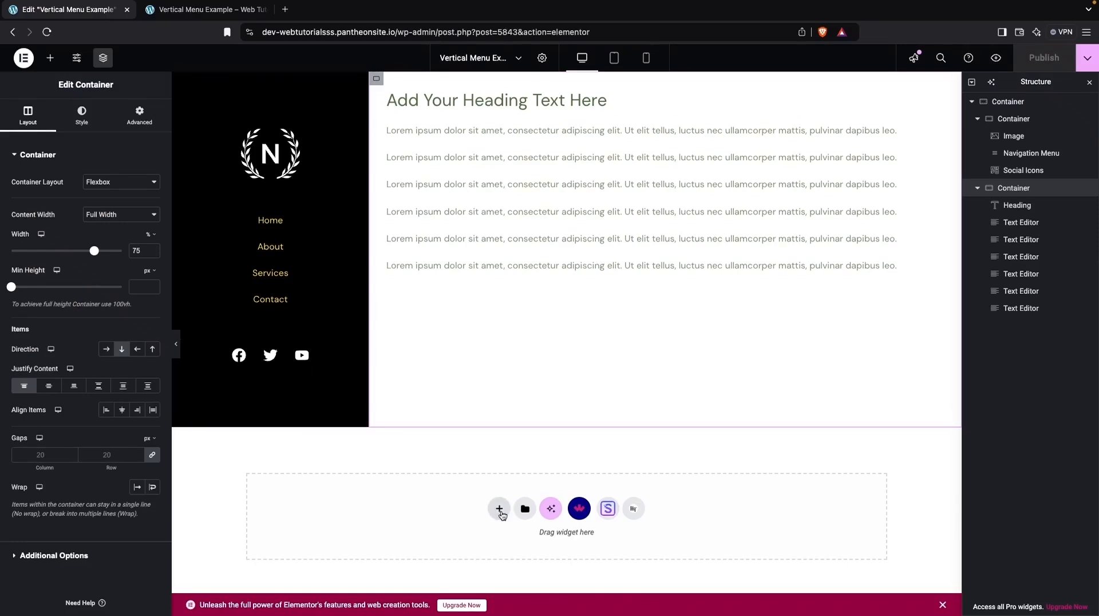
Add a new container with two equal side-by-side columns below the menu and content section.
click(499, 508)
click(547, 550)
scroll(538, 516, down, 2)
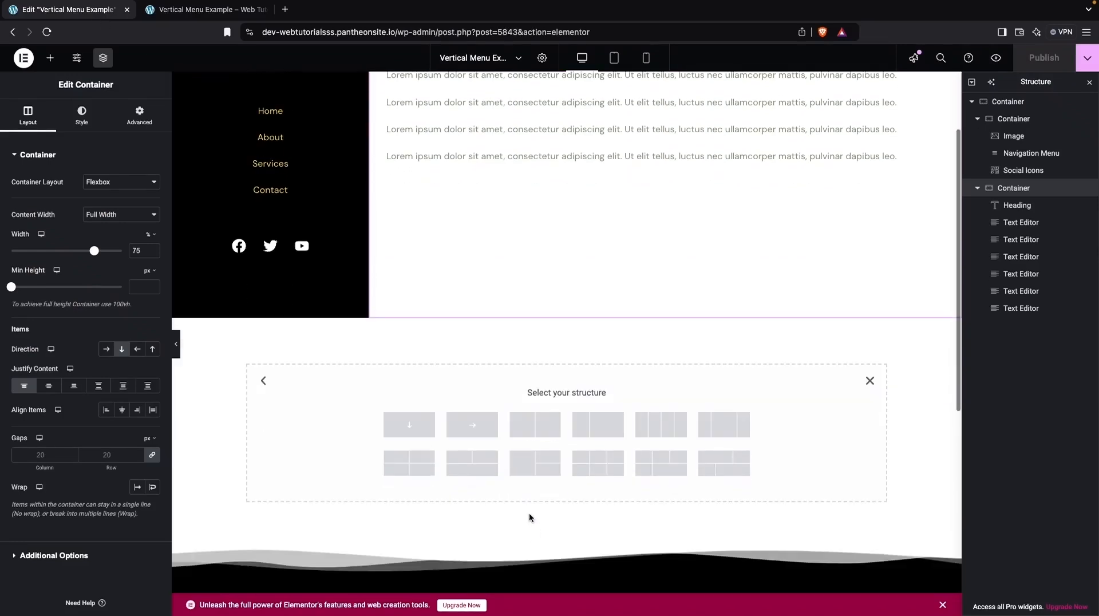
click(542, 431)
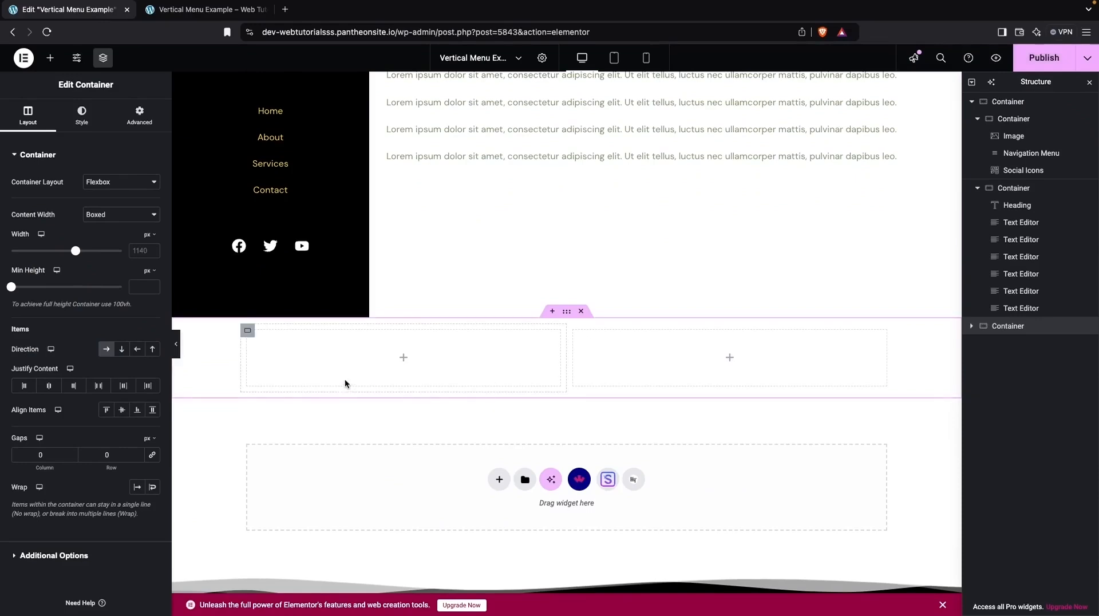
Duplicate the empty two-column container until there are six of them, and publish the page.
right_click(1010, 330)
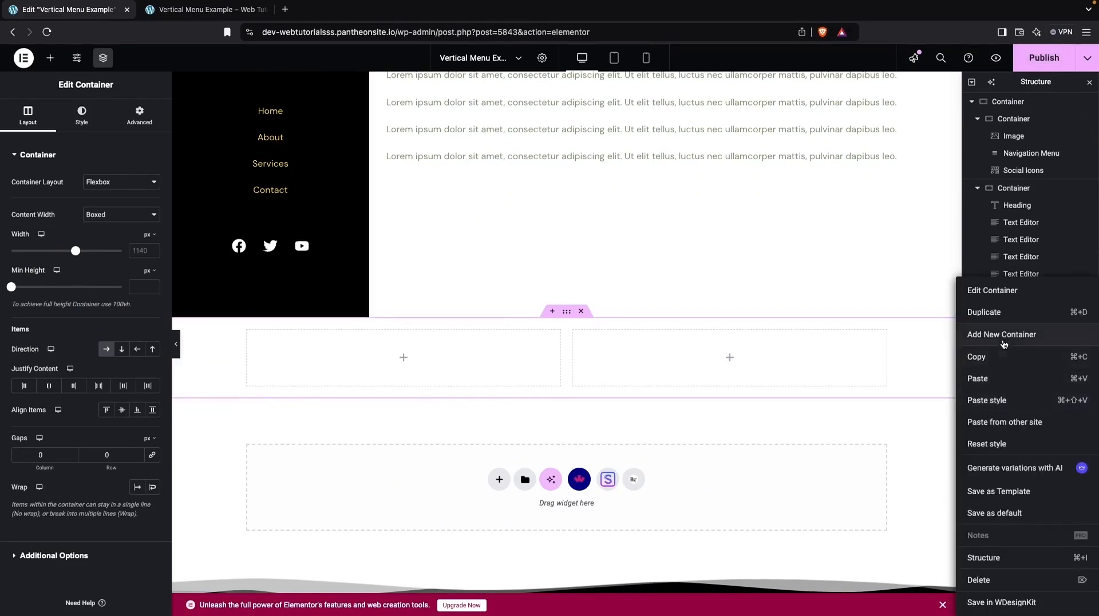
click(999, 313)
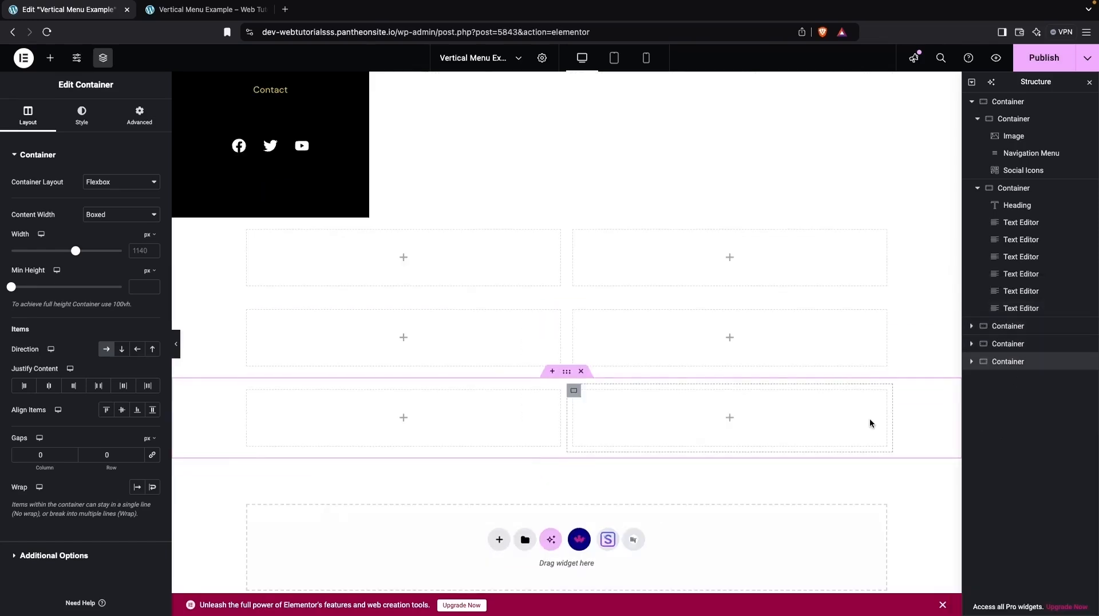
key(super+d)
key(super+d)
key(super+d)
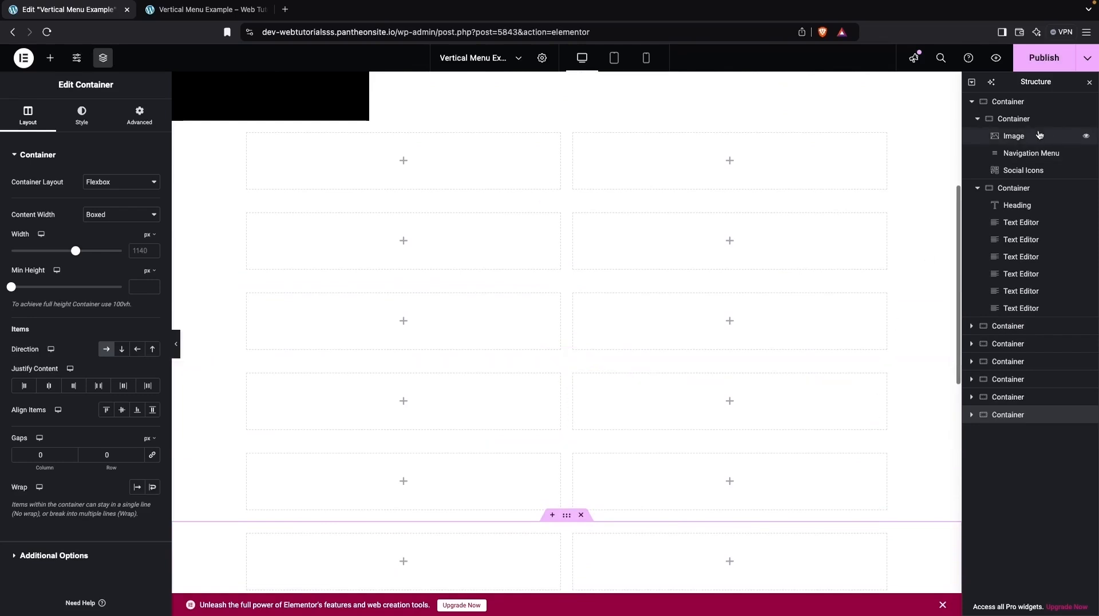
click(1044, 57)
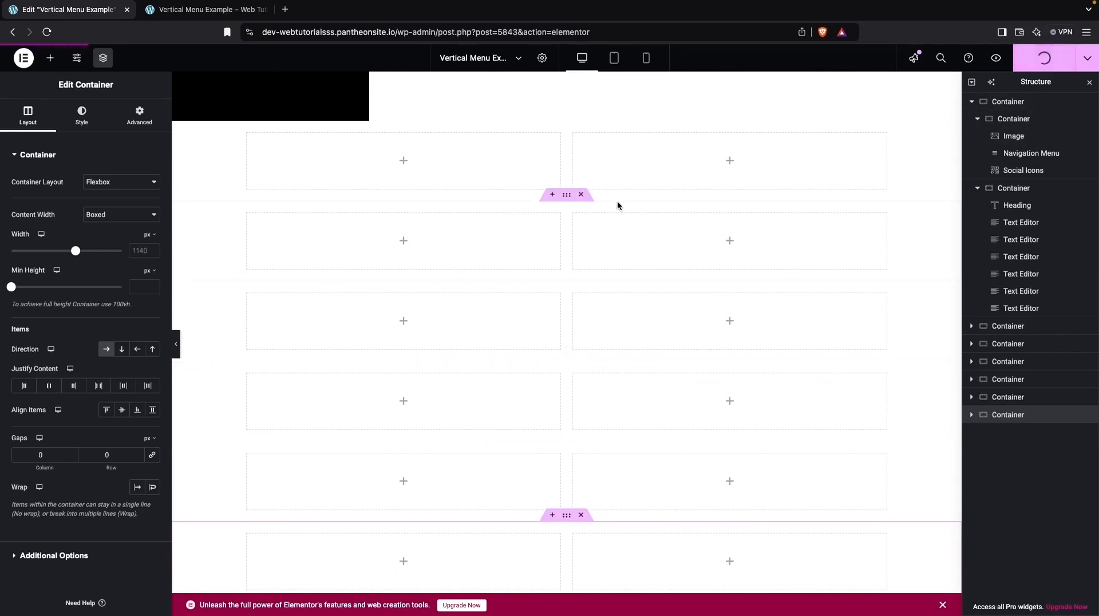
Open the WordPress dashboard in a new tab from the page preview and go to the Sticky Menu (or Anything!) settings.
click(212, 10)
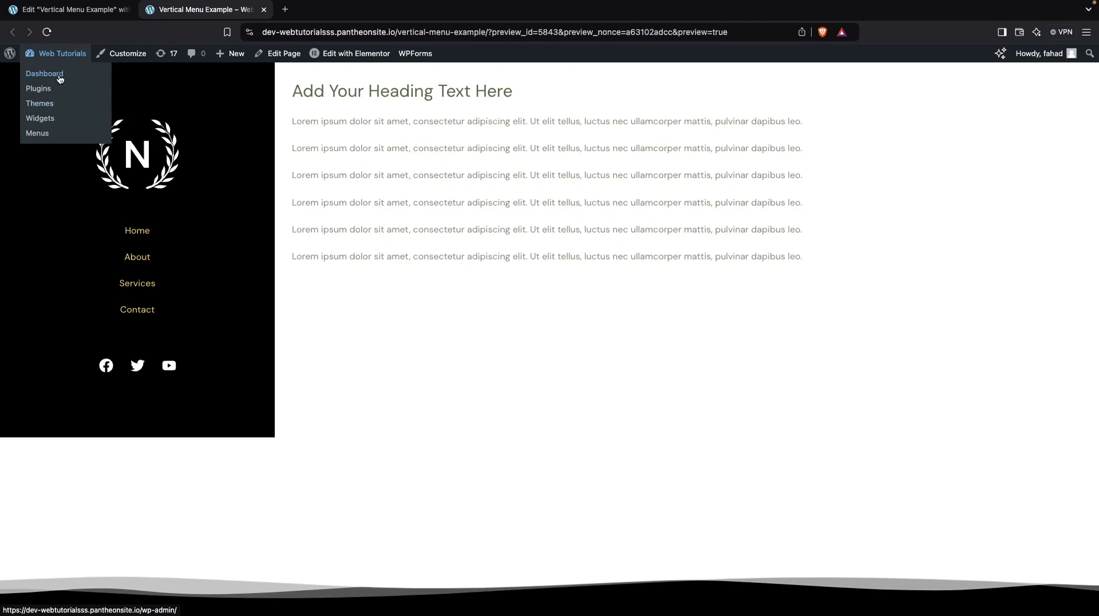
super+click(57, 73)
click(298, 9)
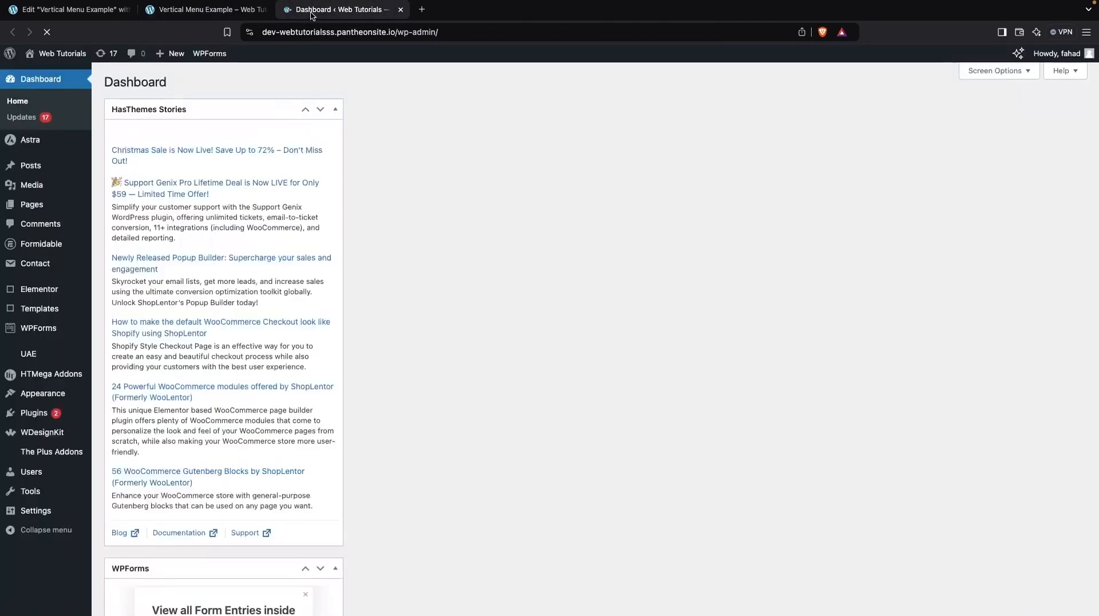
mouse_move(66, 396)
scroll(65, 397, down, 2)
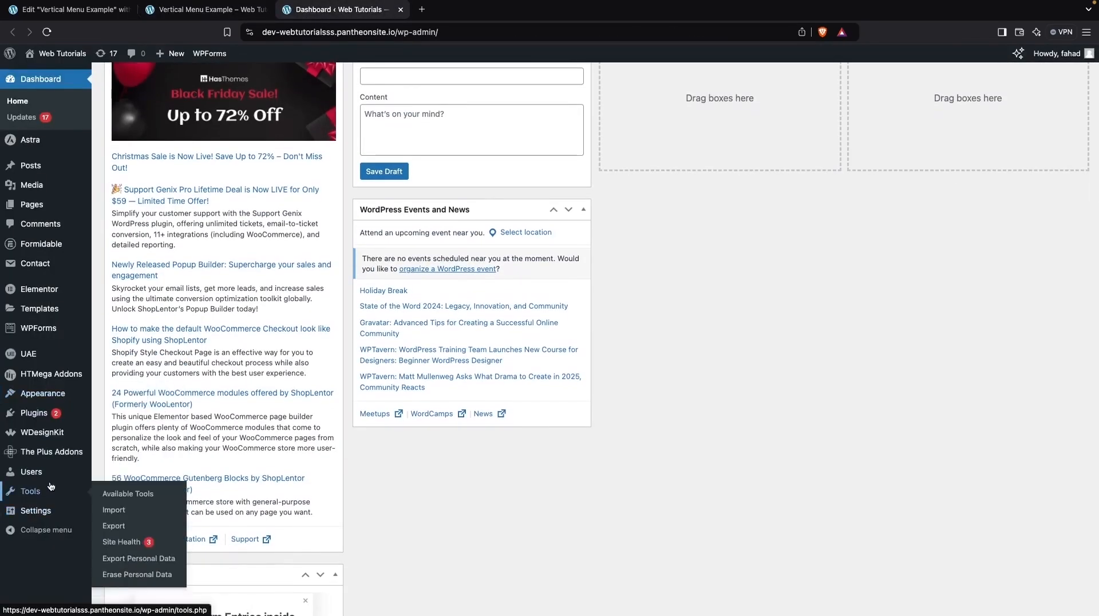
mouse_move(51, 516)
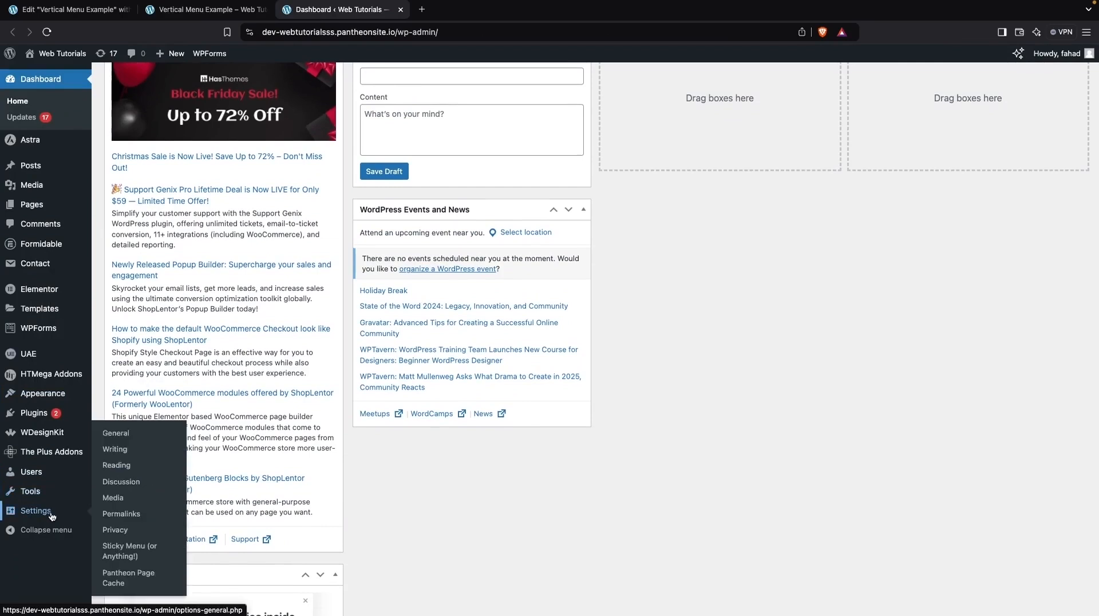
click(162, 556)
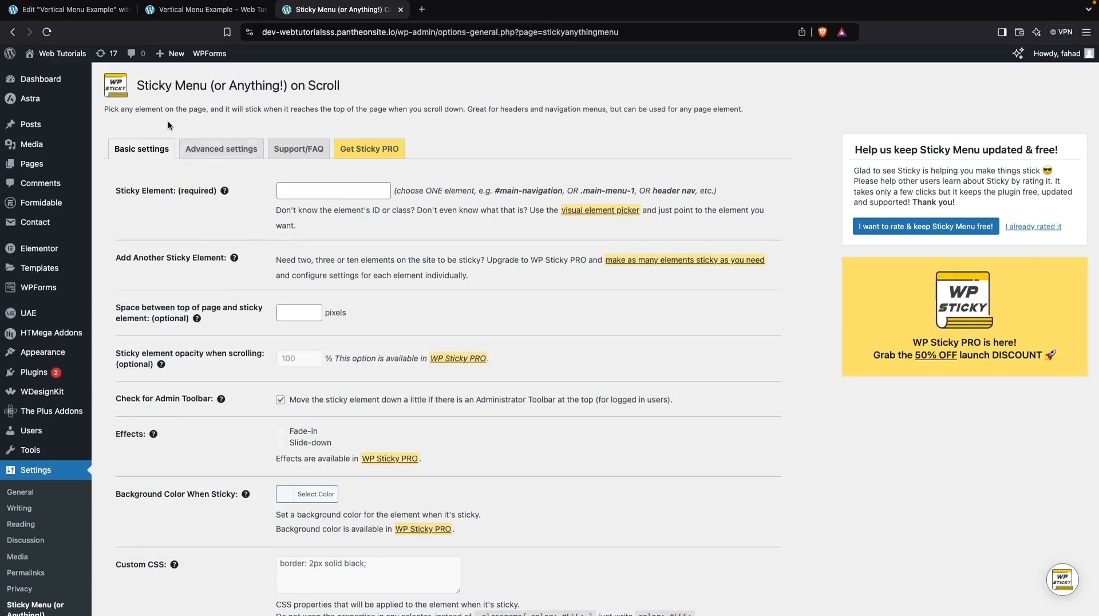
In the Elementor editor, give the left inner container the CSS class sticky and publish the page.
click(84, 10)
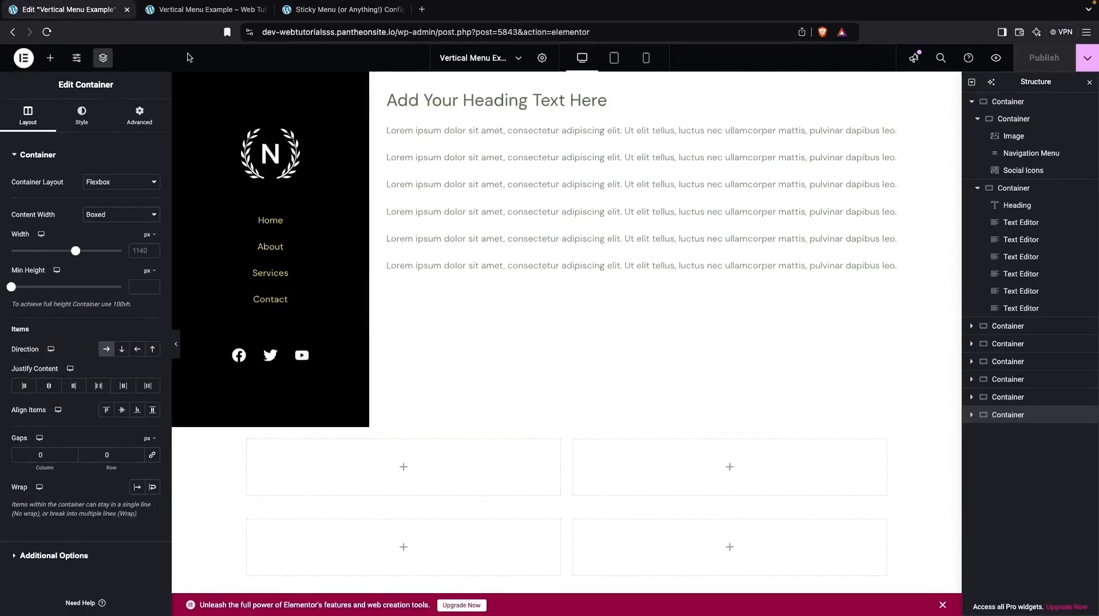
click(181, 77)
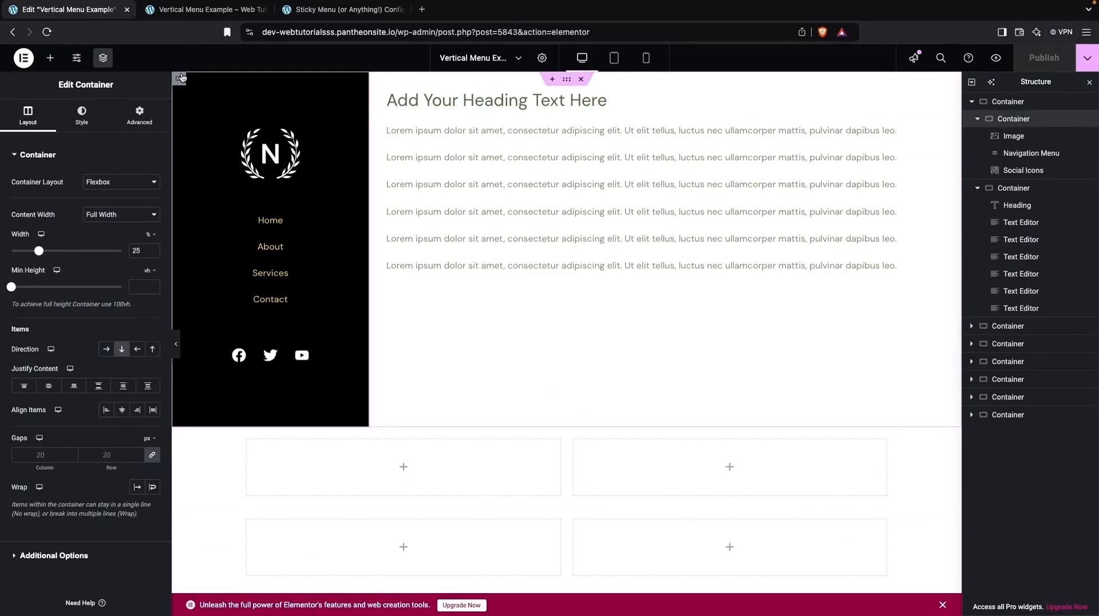
click(132, 123)
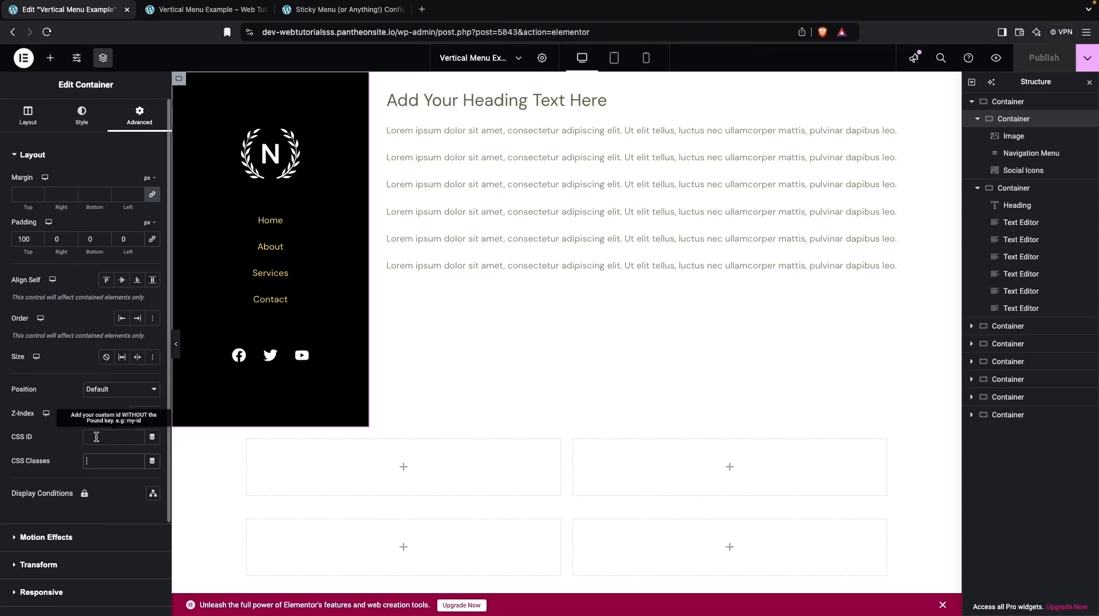
click(96, 462)
text(st)
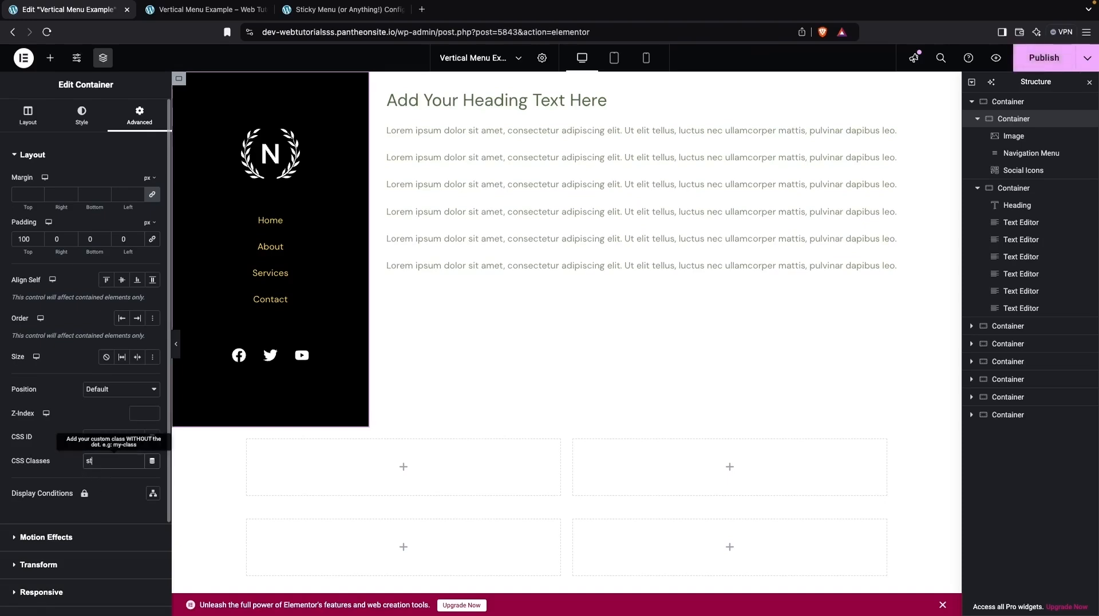
text(icky)
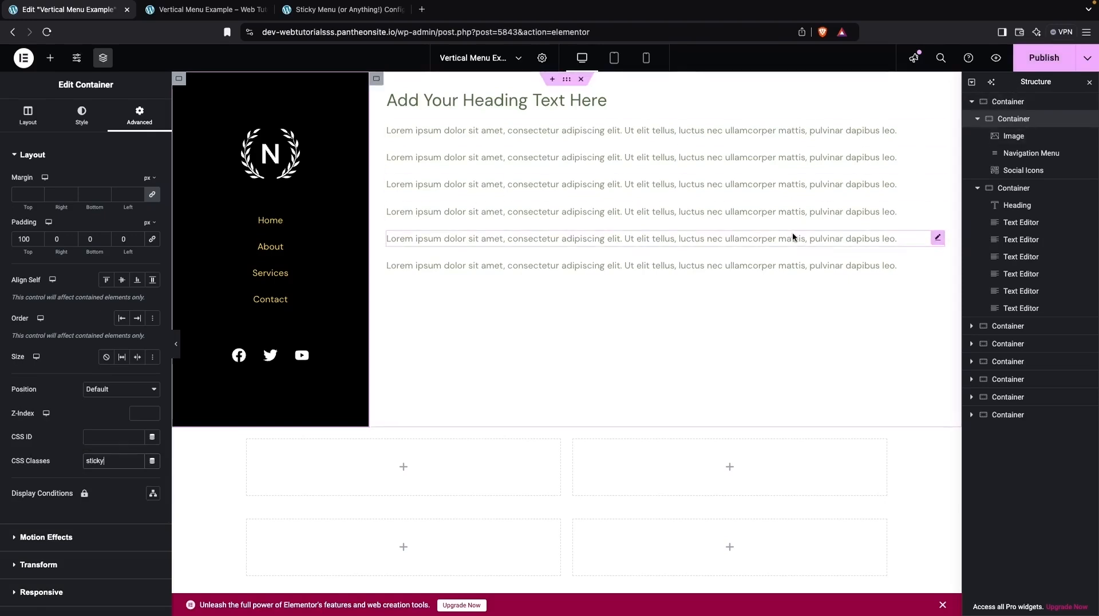
click(1041, 59)
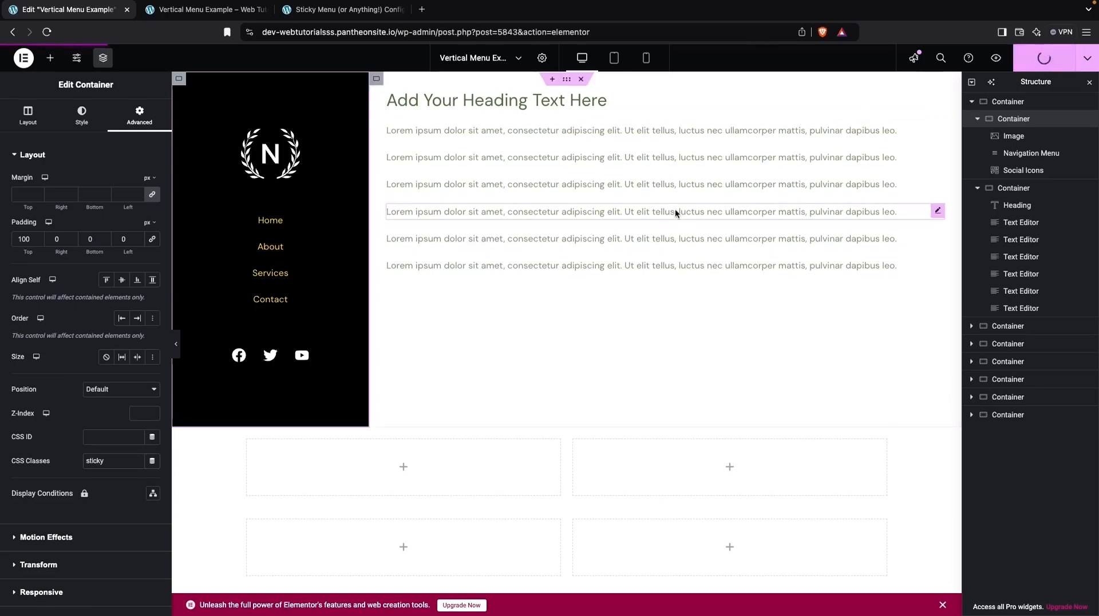
In the Sticky Menu plugin's basic settings, set the Sticky Element to .sticky and save the changes.
click(338, 10)
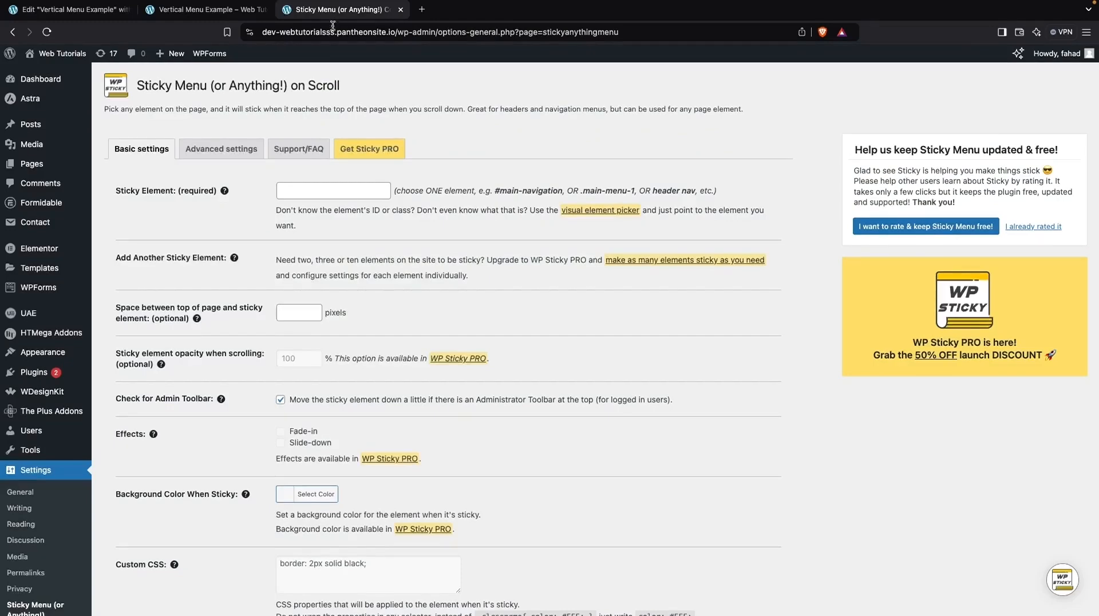
click(295, 189)
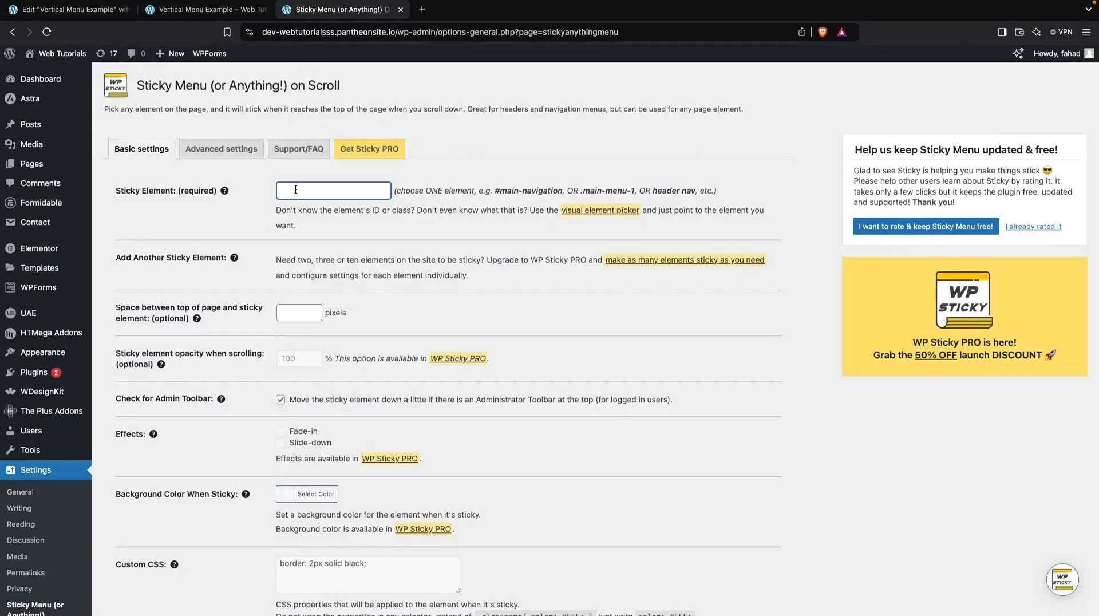
text(sticke)
text(#)
key(BackSpace)
text(.)
scroll(270, 253, down, 5)
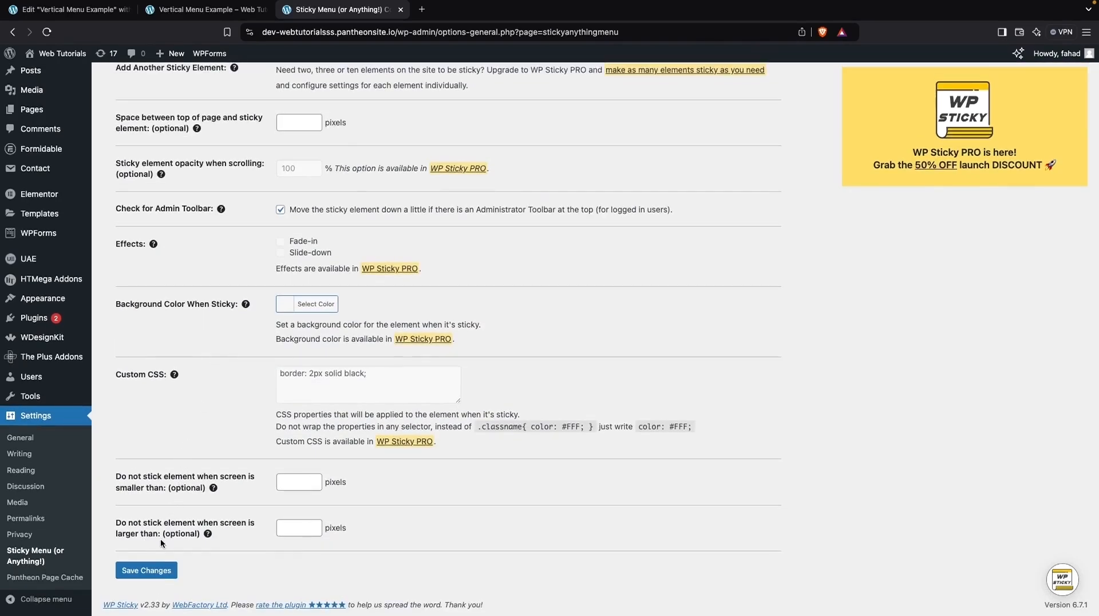
click(148, 570)
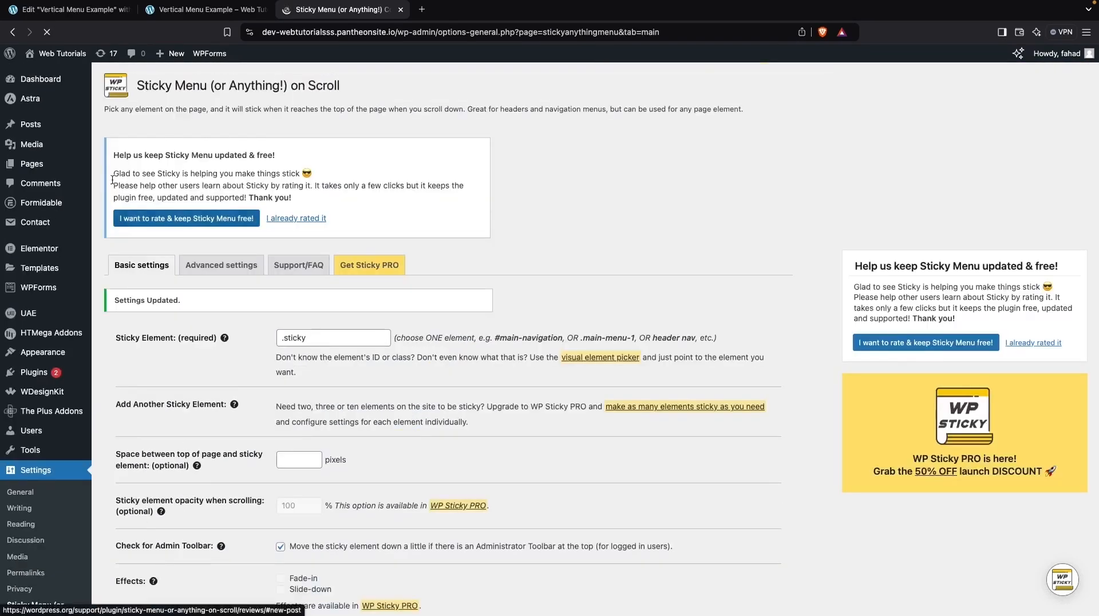
Reload the page preview and check how the vertical menu behaves while scrolling down to the footer and back.
click(69, 9)
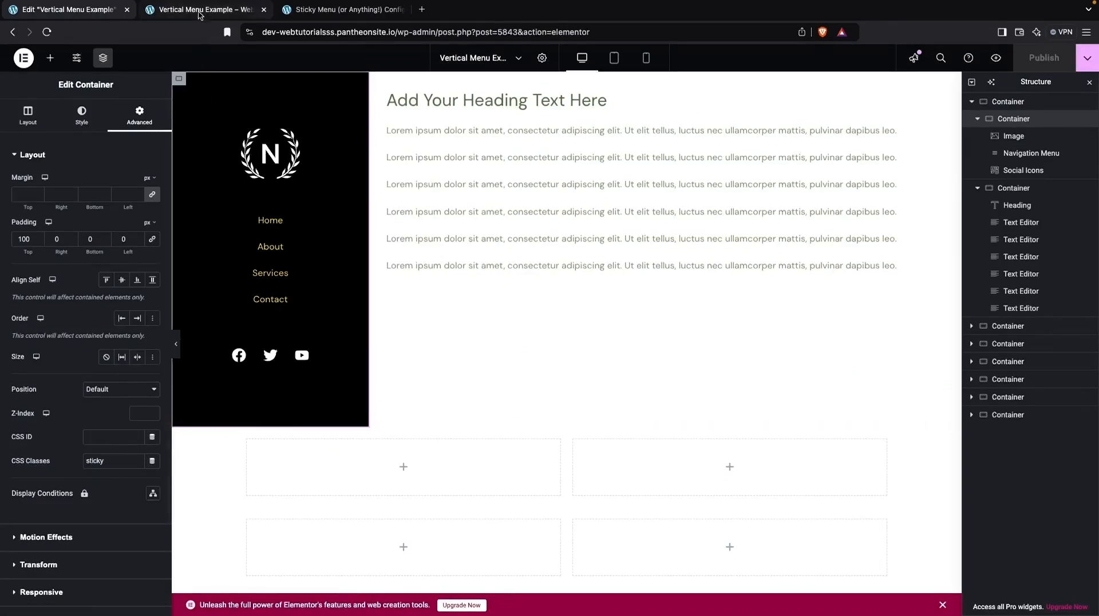
click(198, 14)
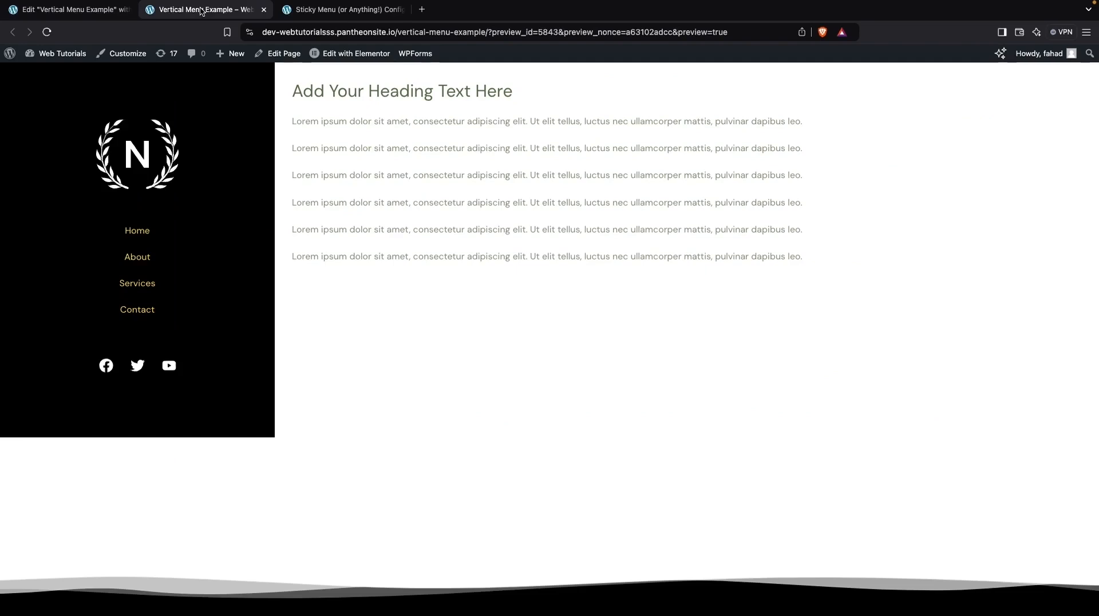
click(48, 33)
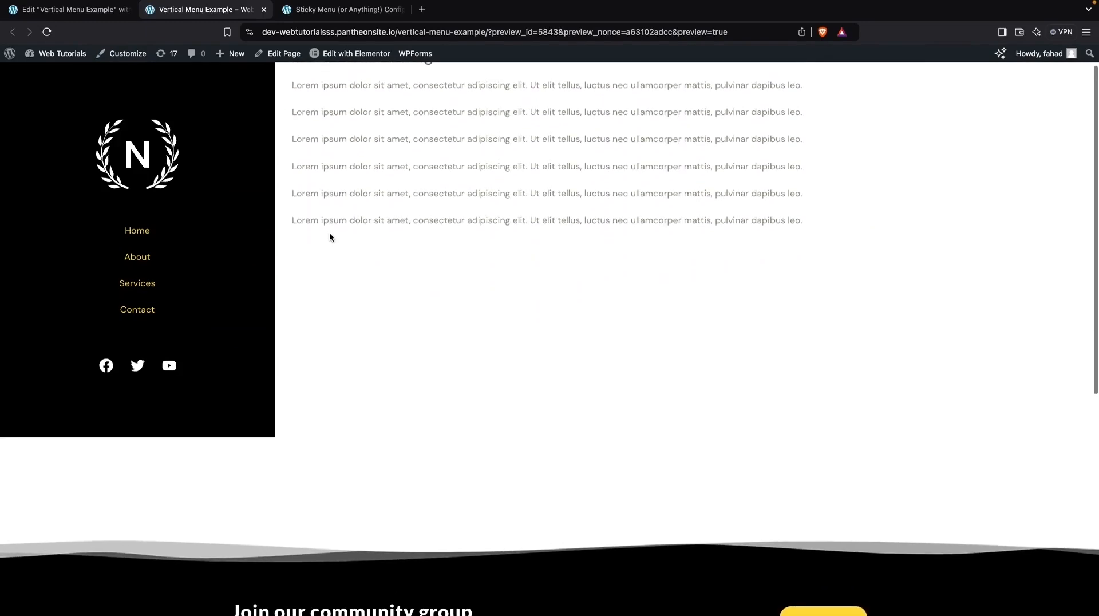
scroll(329, 236, down, 6)
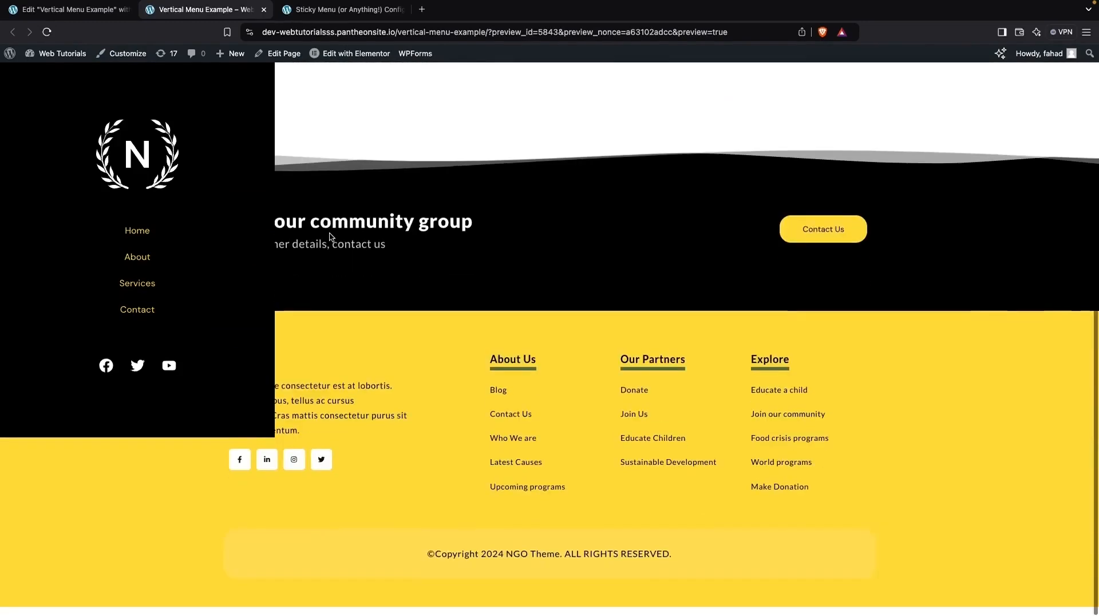
scroll(329, 233, up, 5)
scroll(329, 233, down, 6)
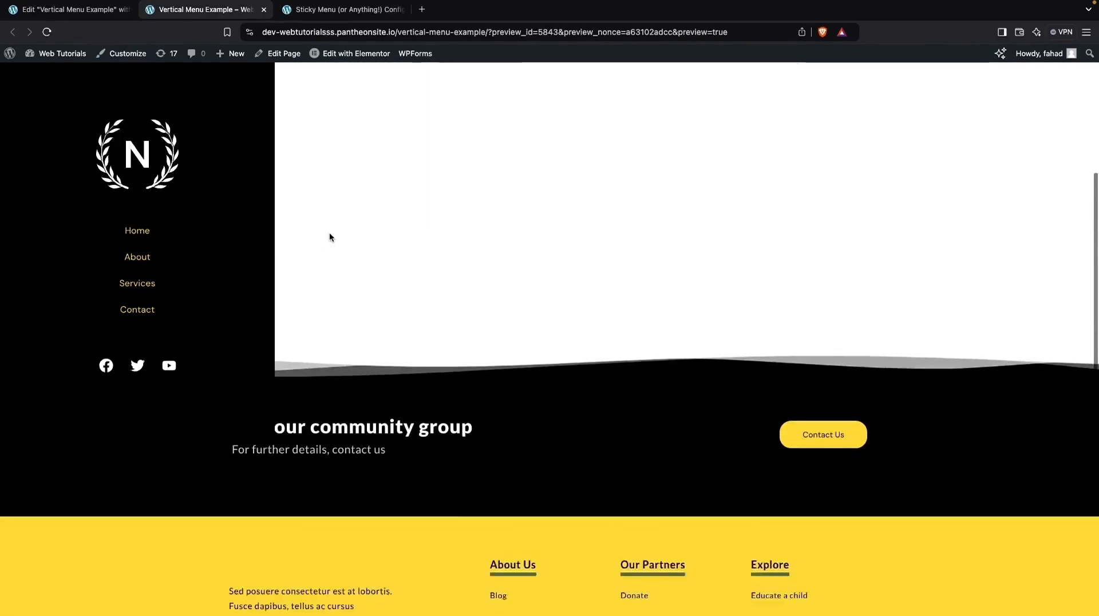
scroll(330, 235, up, 2)
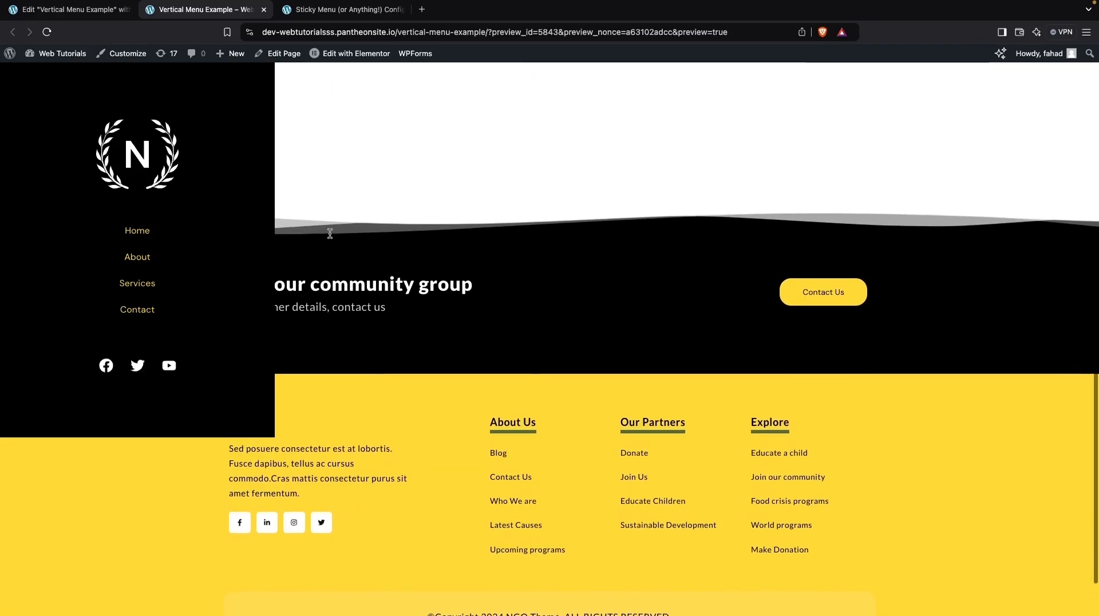
scroll(330, 233, down, 2)
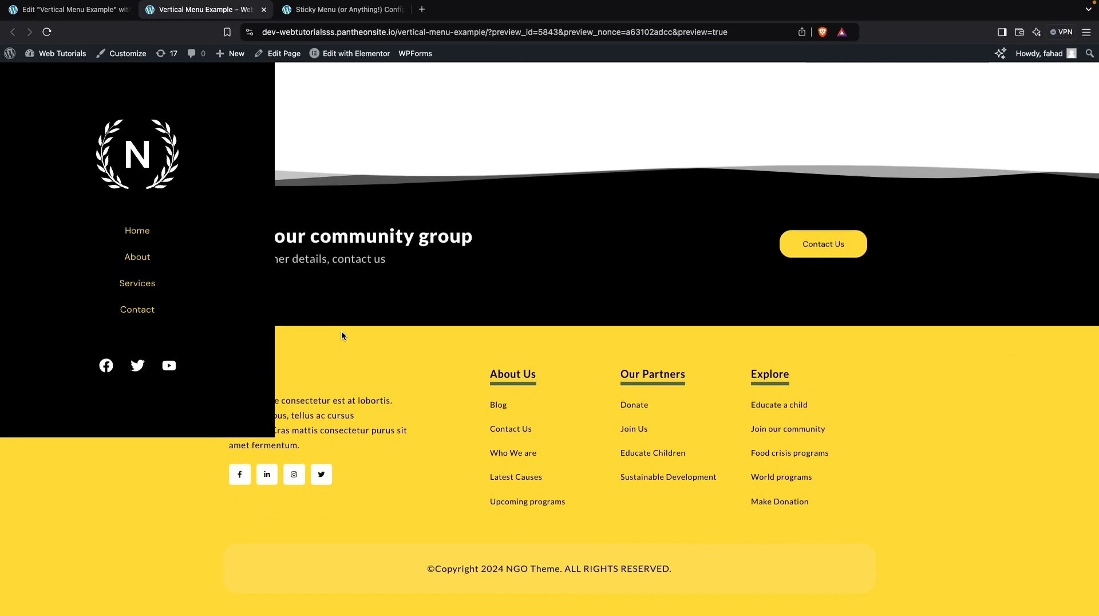
In the Sticky Menu plugin's advanced settings, set the Push-up element to .footer and save the changes.
click(348, 16)
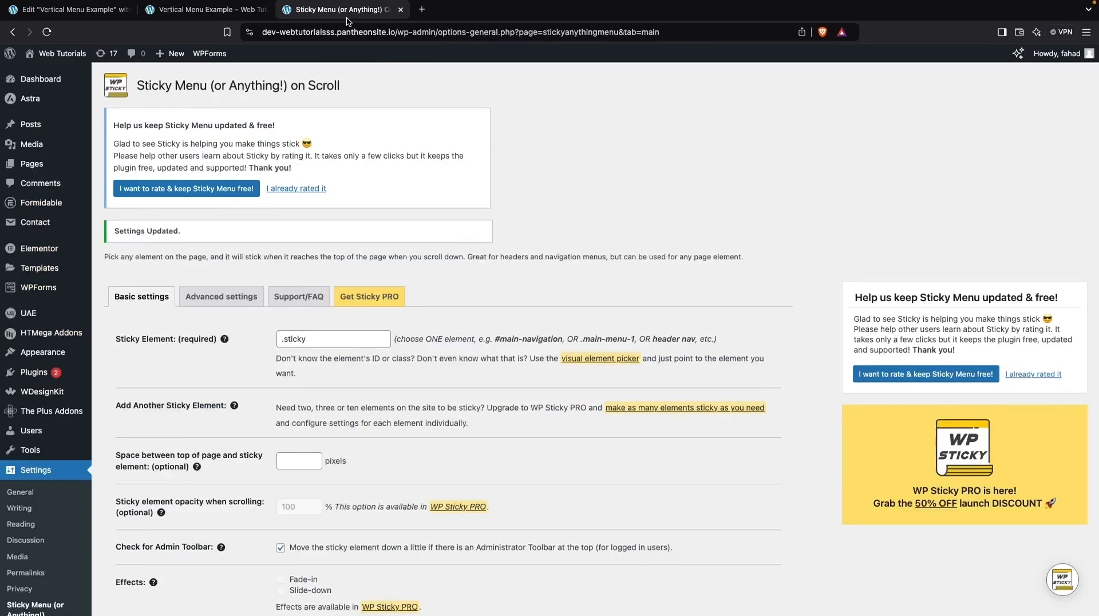
click(236, 298)
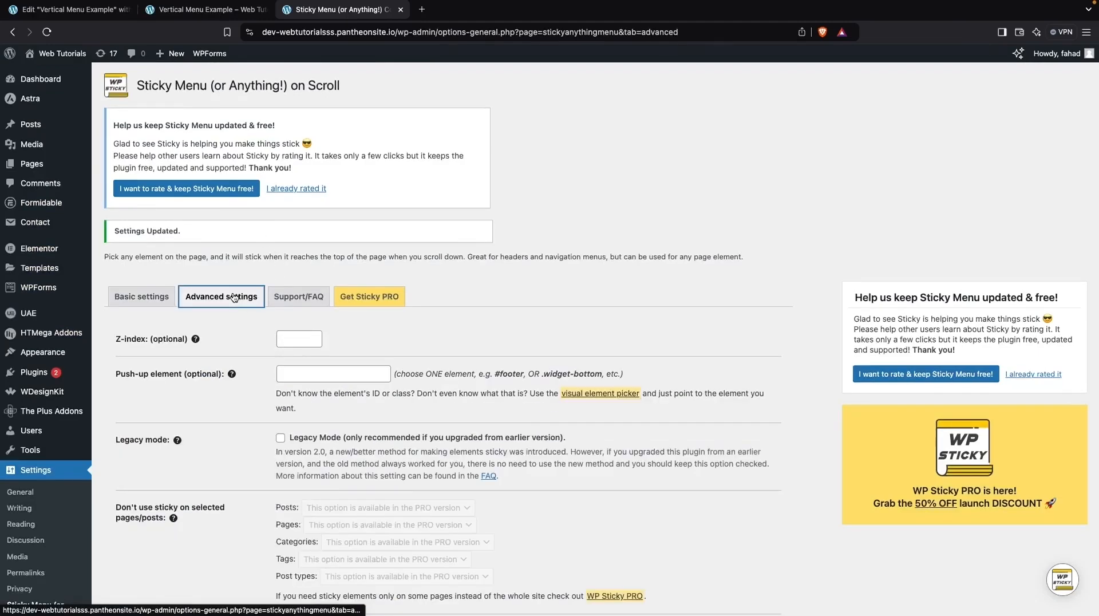
scroll(299, 276, down, 2)
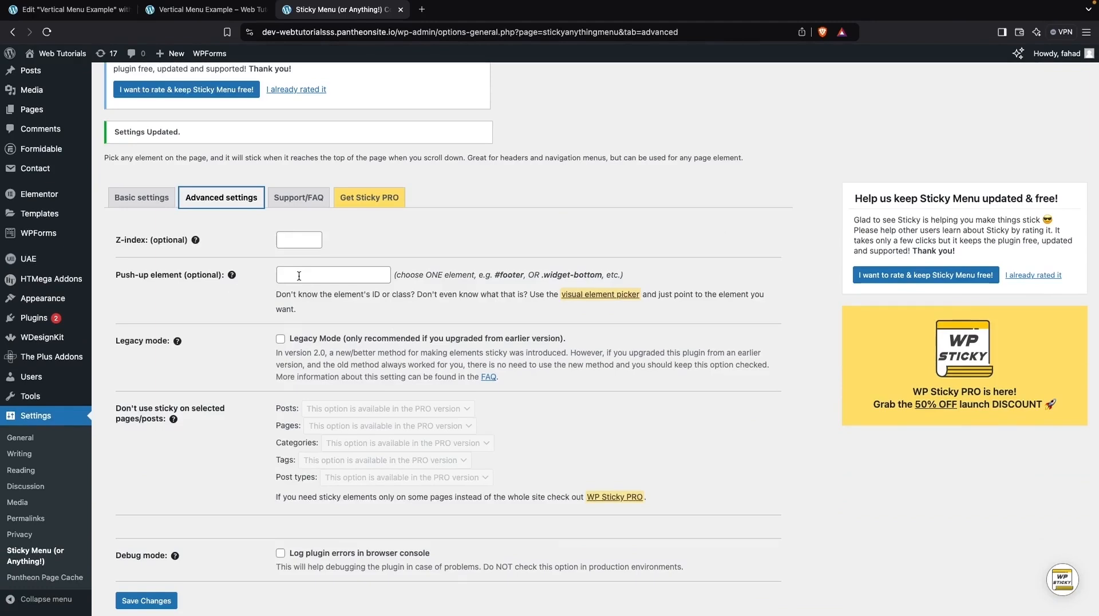
click(299, 276)
text(fo)
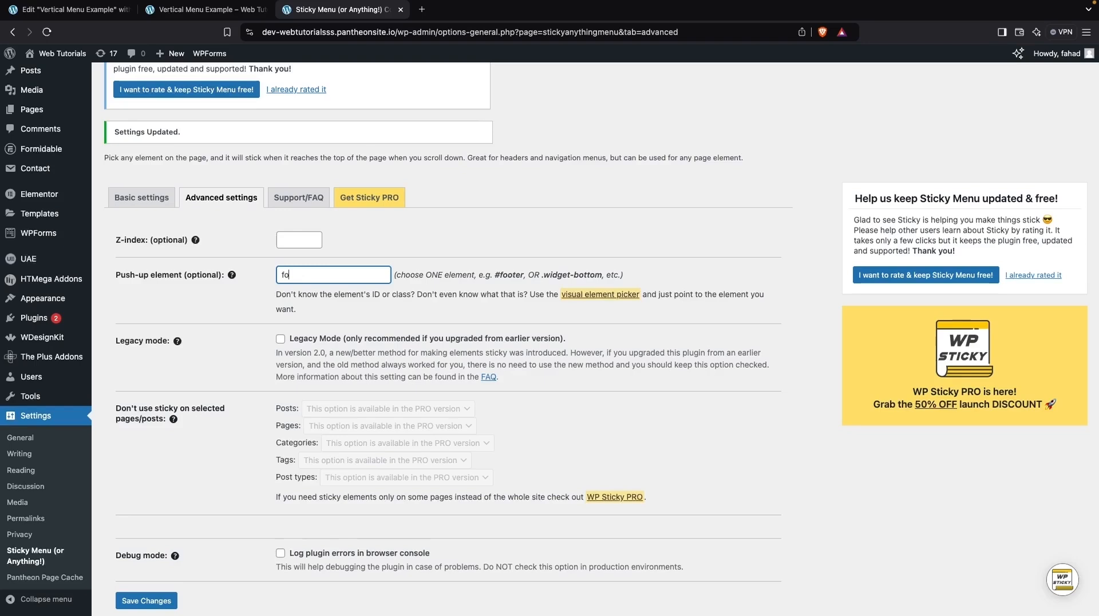
text(oter)
click(283, 275)
text(.)
click(154, 600)
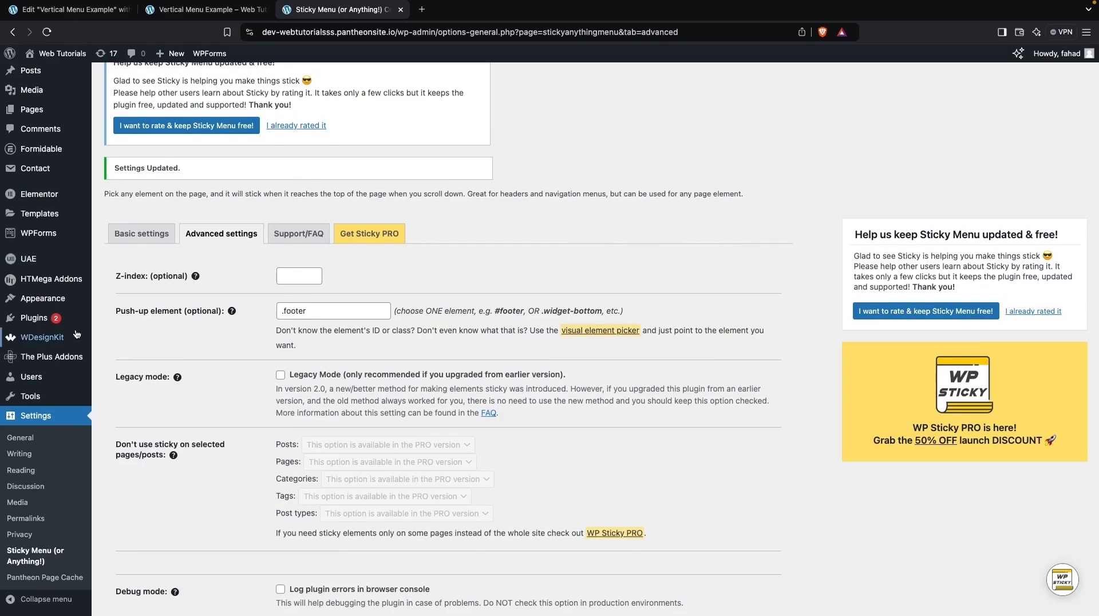
Open the Custom Footer template from UAE's Header & Footer Builder for editing with Elementor.
mouse_move(62, 263)
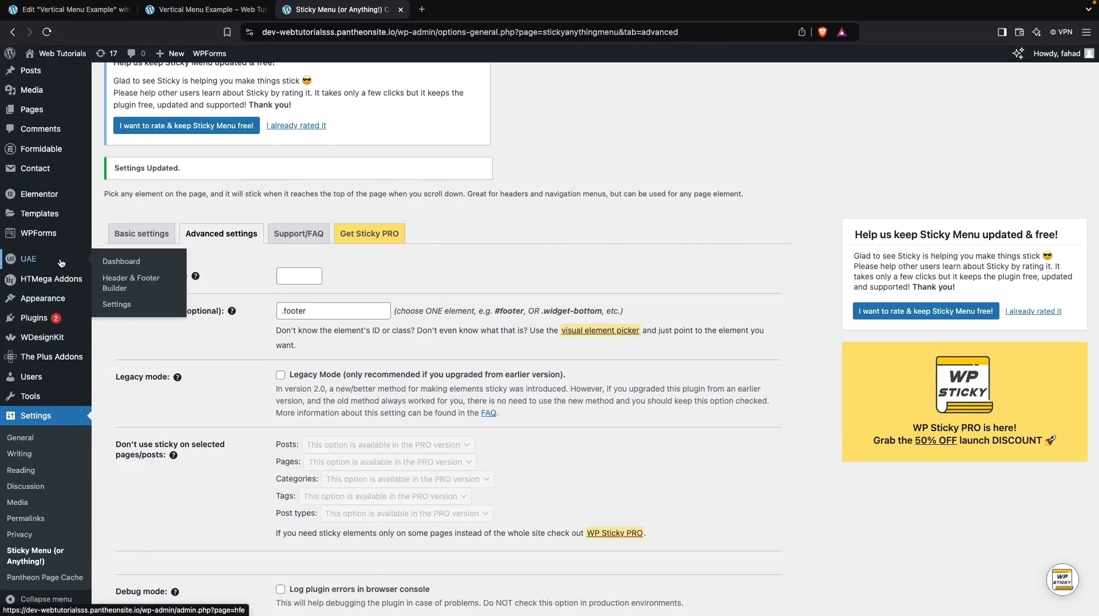
click(138, 286)
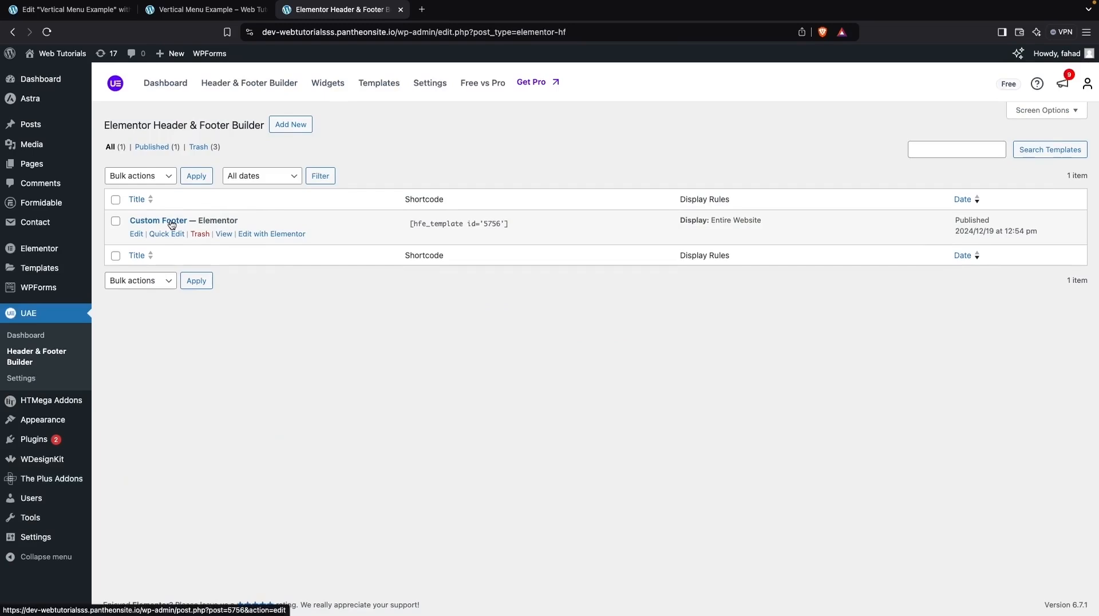
click(270, 237)
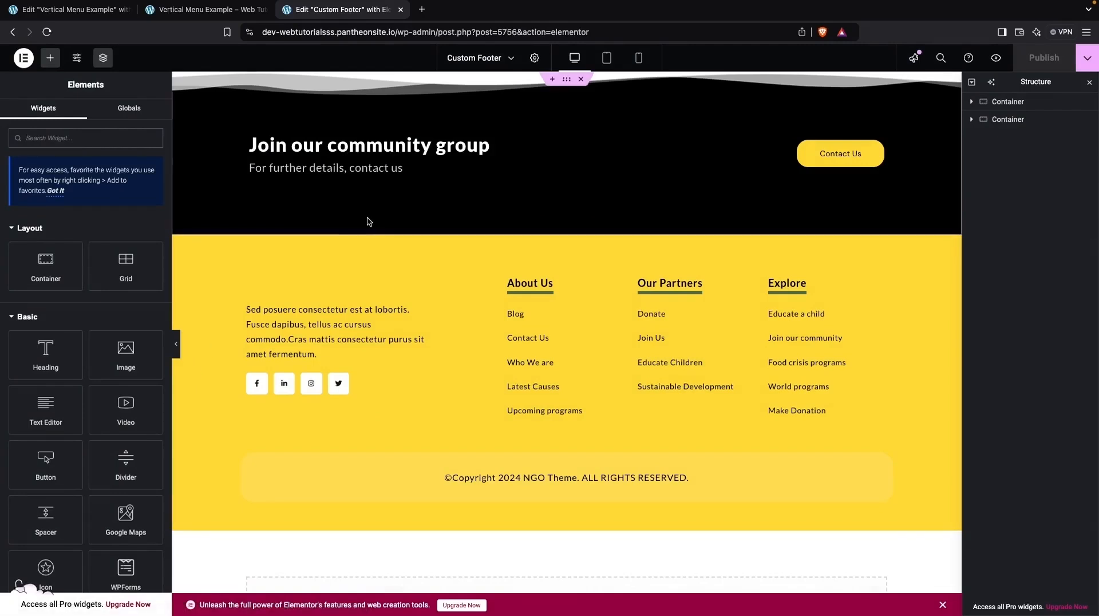
Give the footer's upper container, holding the community group banner, the CSS class footer and publish the template.
click(996, 103)
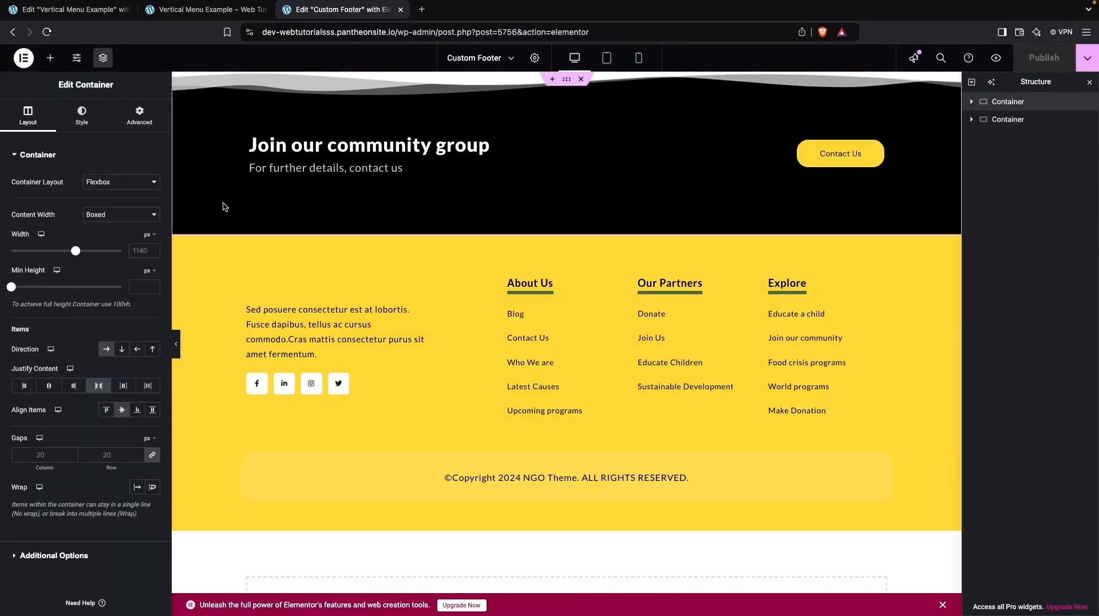
click(139, 114)
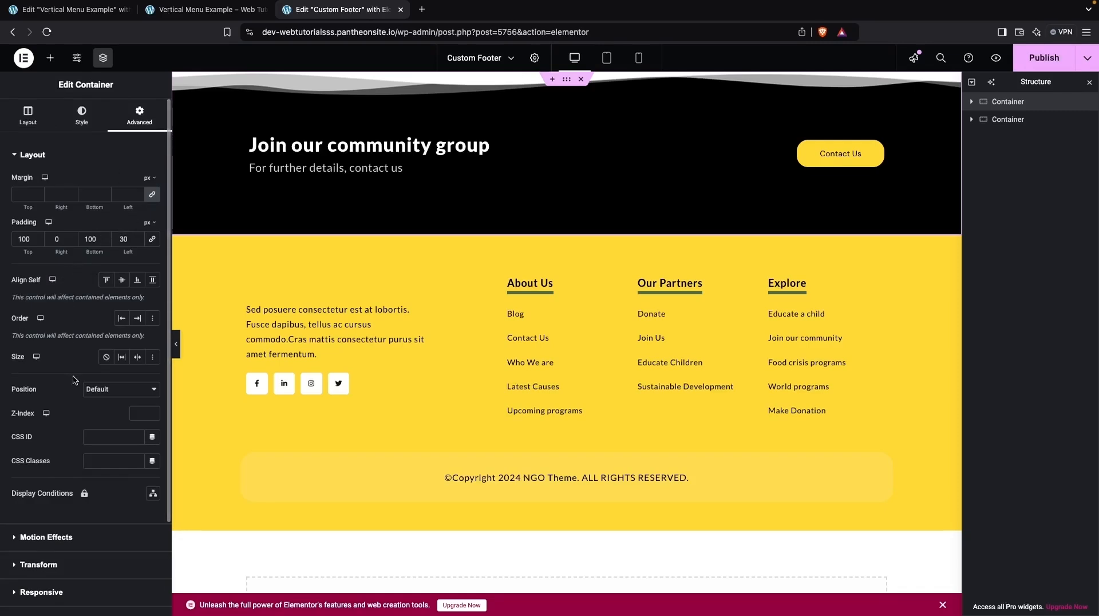
text(footer)
click(1048, 62)
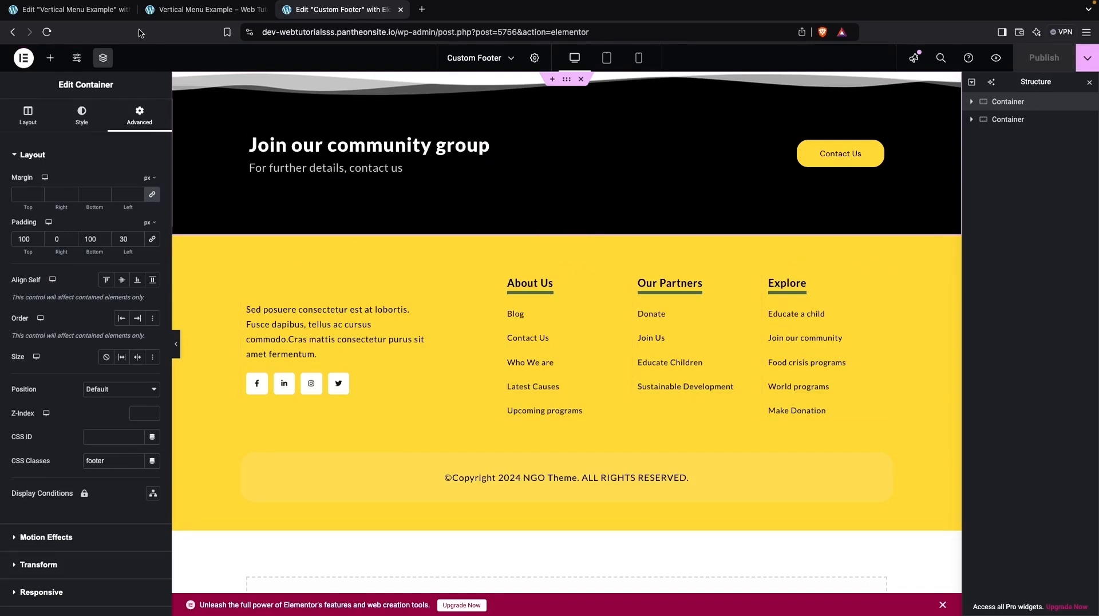
Reload the Vertical Menu Example preview and check how the sticky menu behaves while scrolling to the footer and back.
click(172, 11)
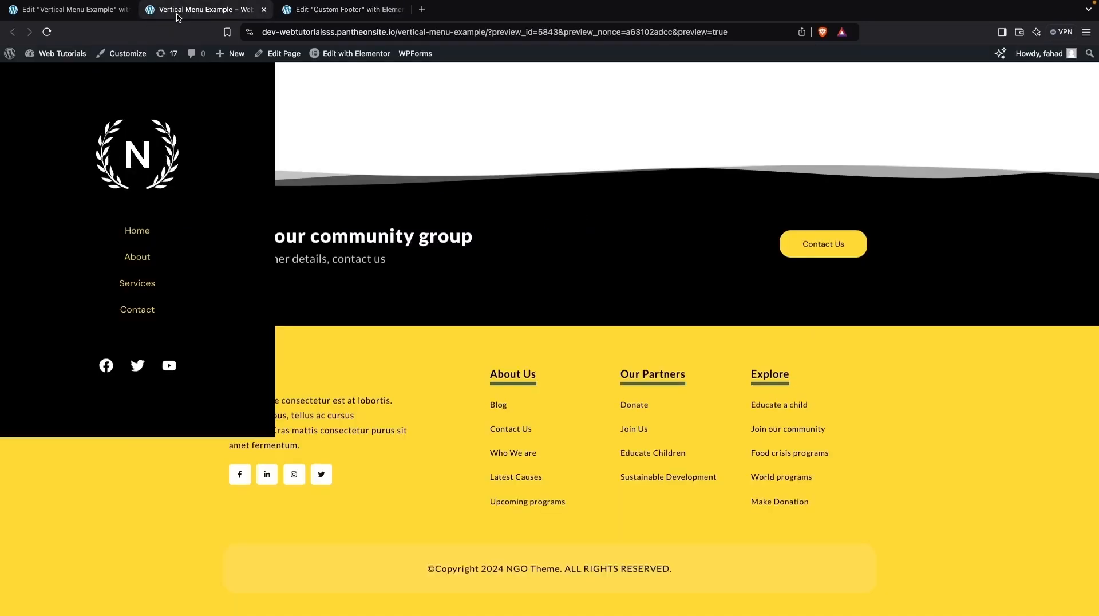
click(51, 38)
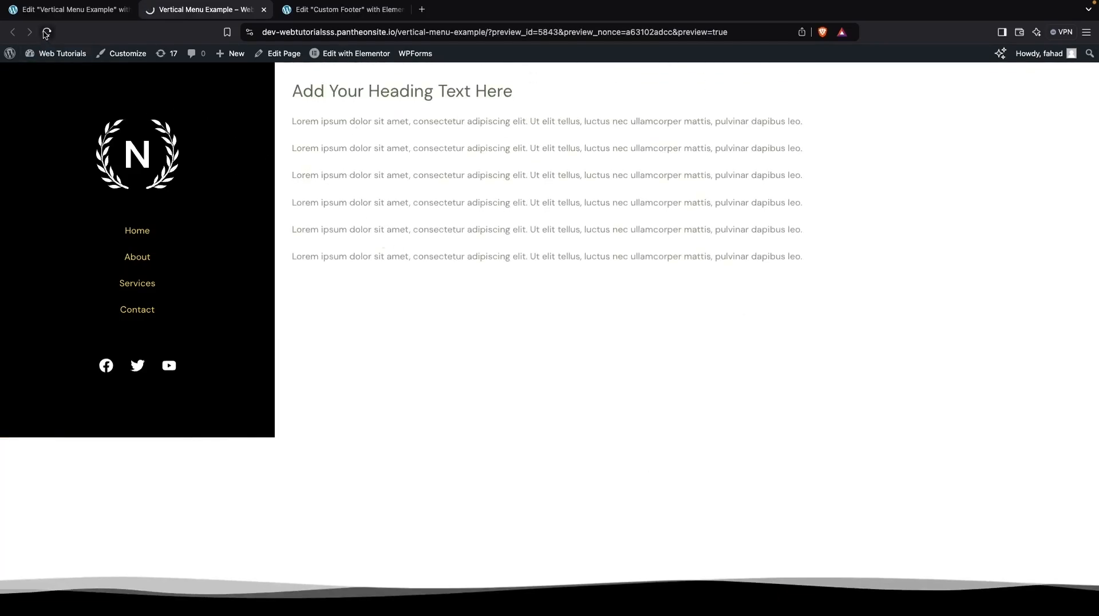
scroll(324, 256, down, 5)
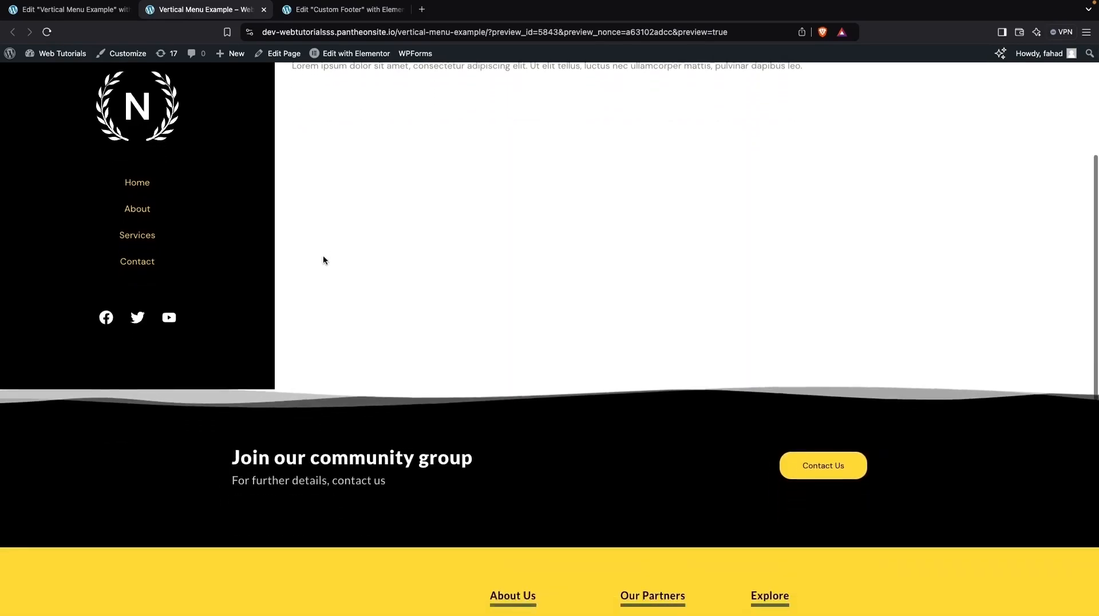
scroll(324, 259, up, 2)
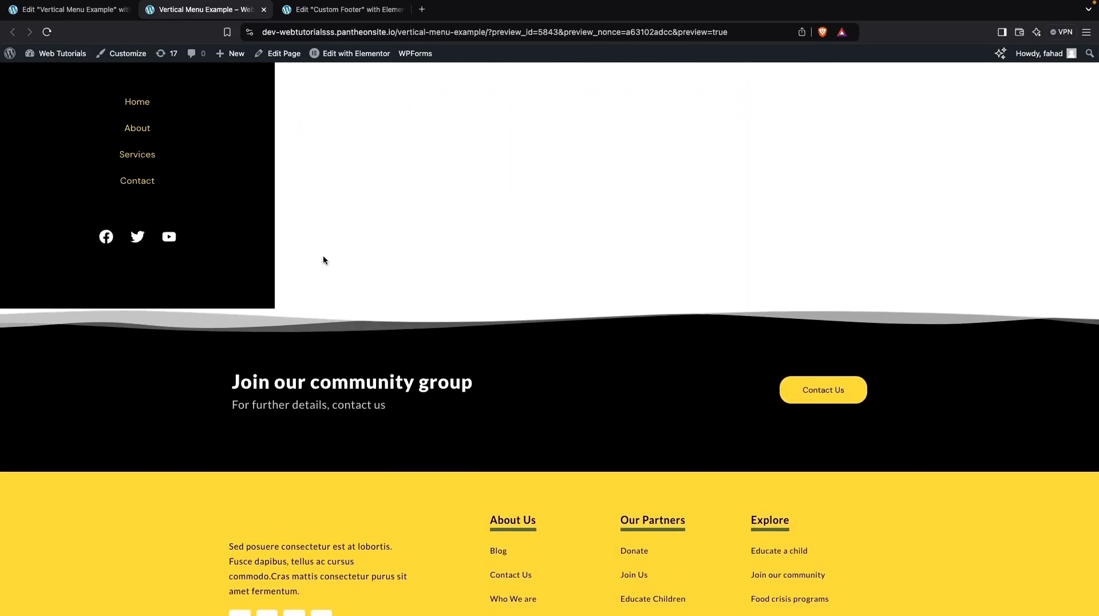
scroll(323, 259, up, 3)
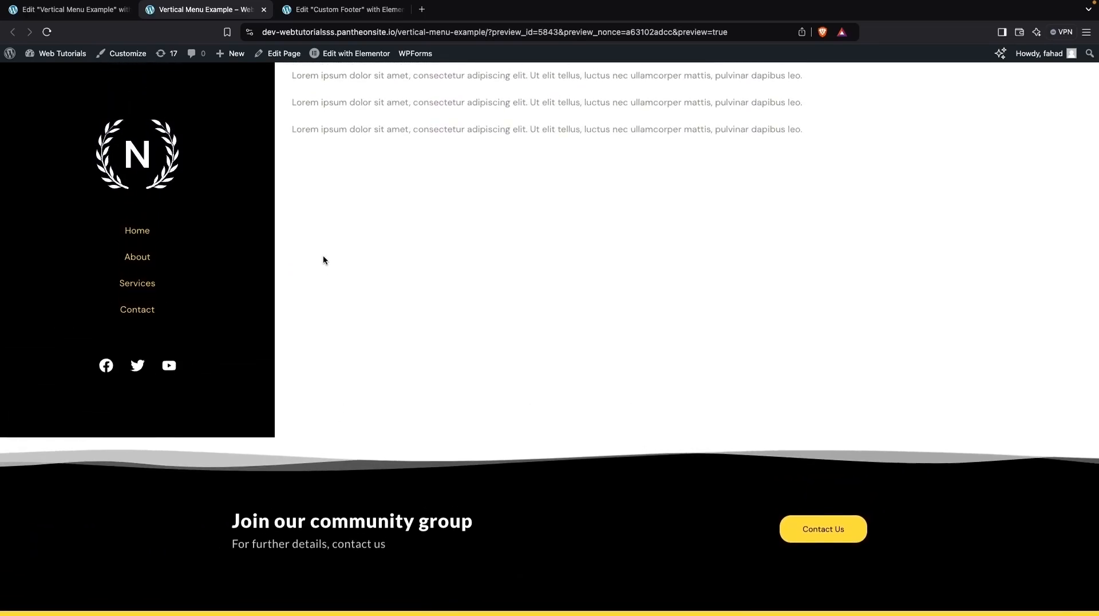
scroll(322, 259, up, 1)
scroll(322, 255, up, 3)
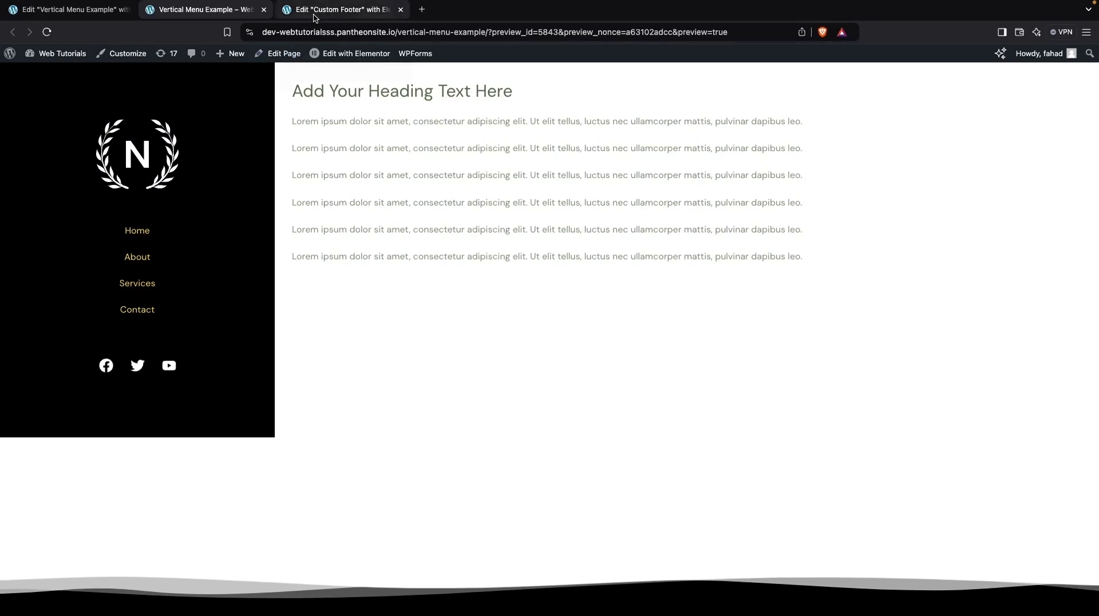
Copy the black inner menu container of the Vertical Menu Example page in Elementor.
click(74, 9)
right_click(207, 92)
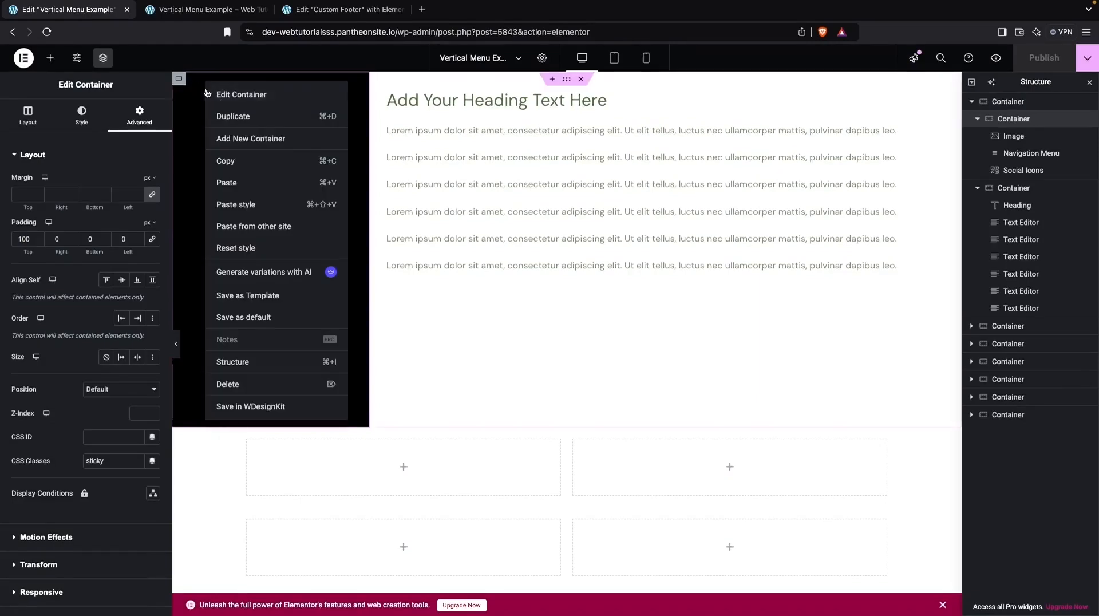
click(226, 160)
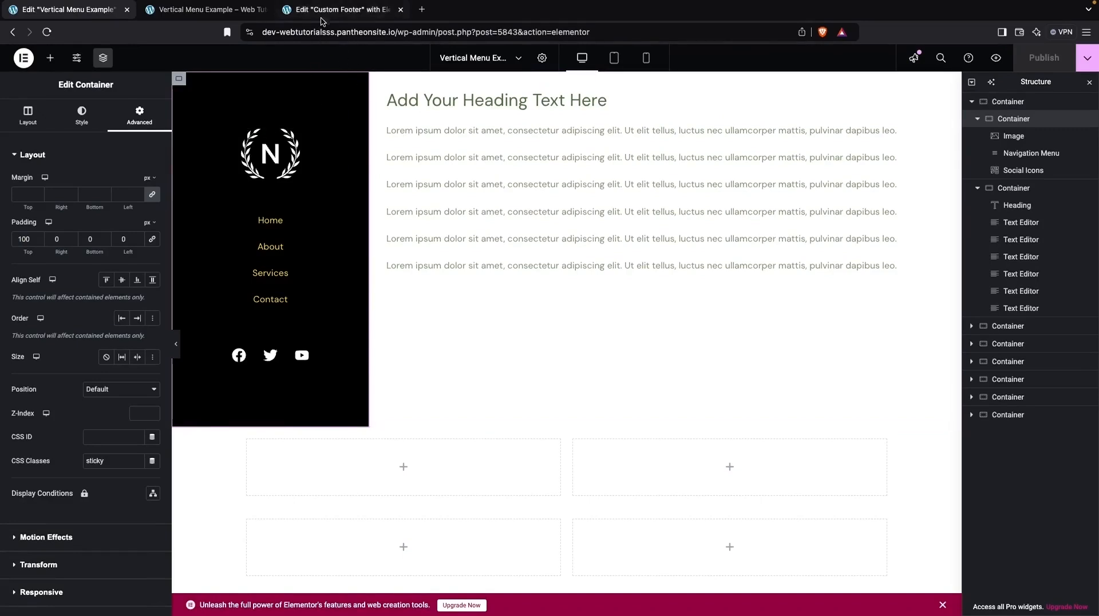
click(337, 9)
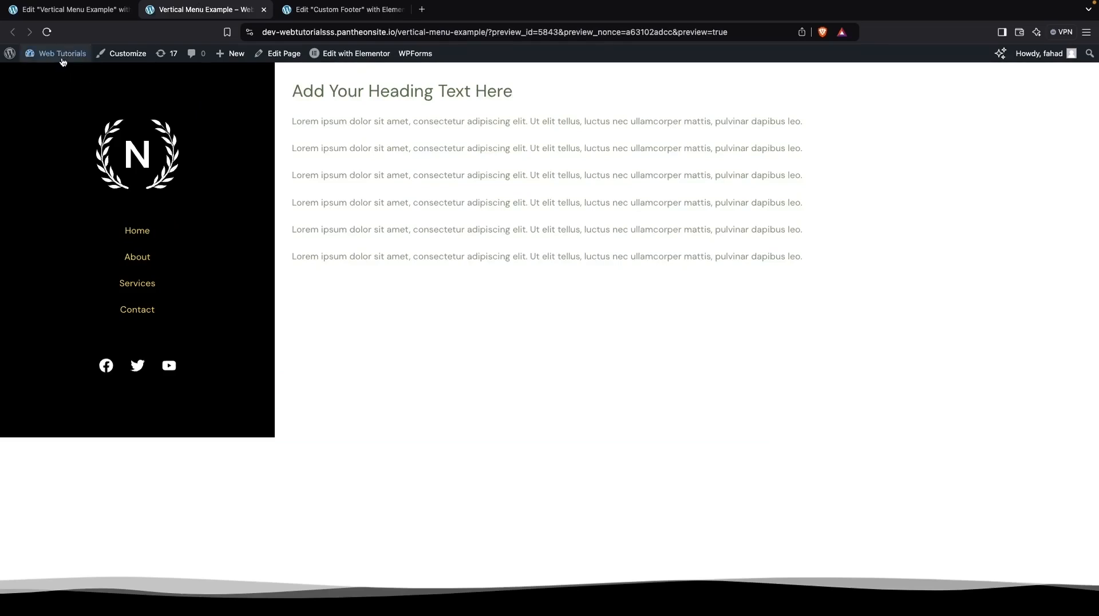
Open the WordPress dashboard in a new tab from the page preview and add a new page.
mouse_move(60, 57)
super+click(59, 79)
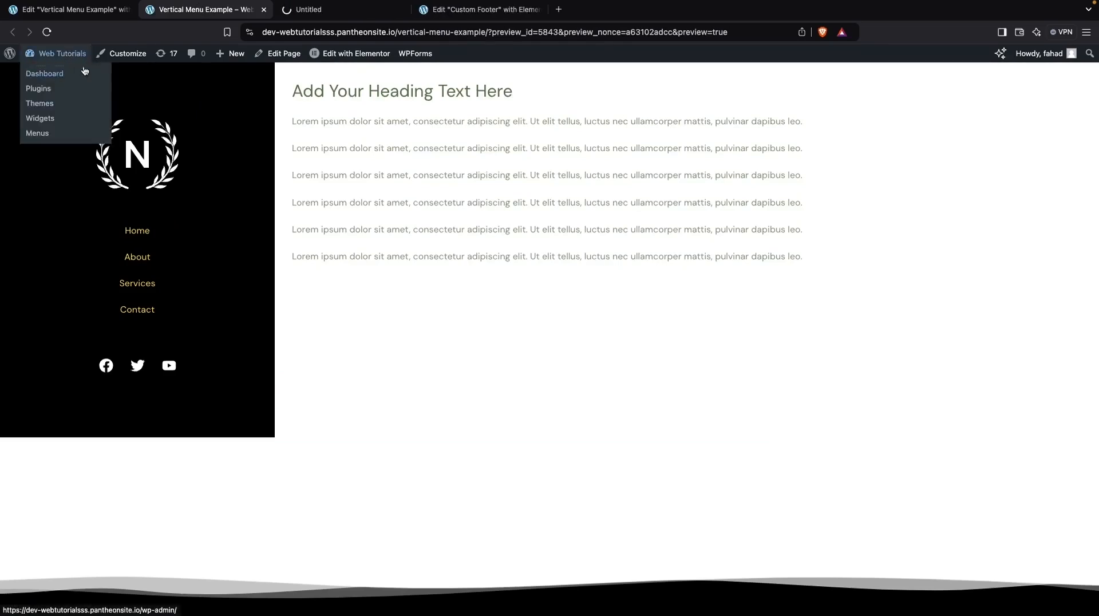
click(297, 11)
mouse_move(44, 204)
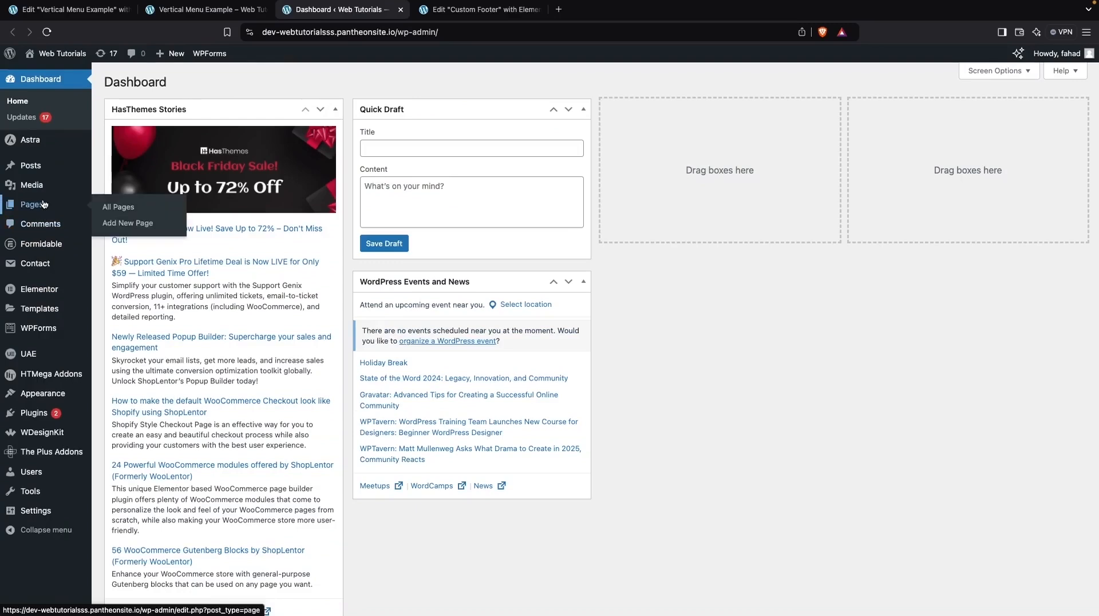
click(137, 223)
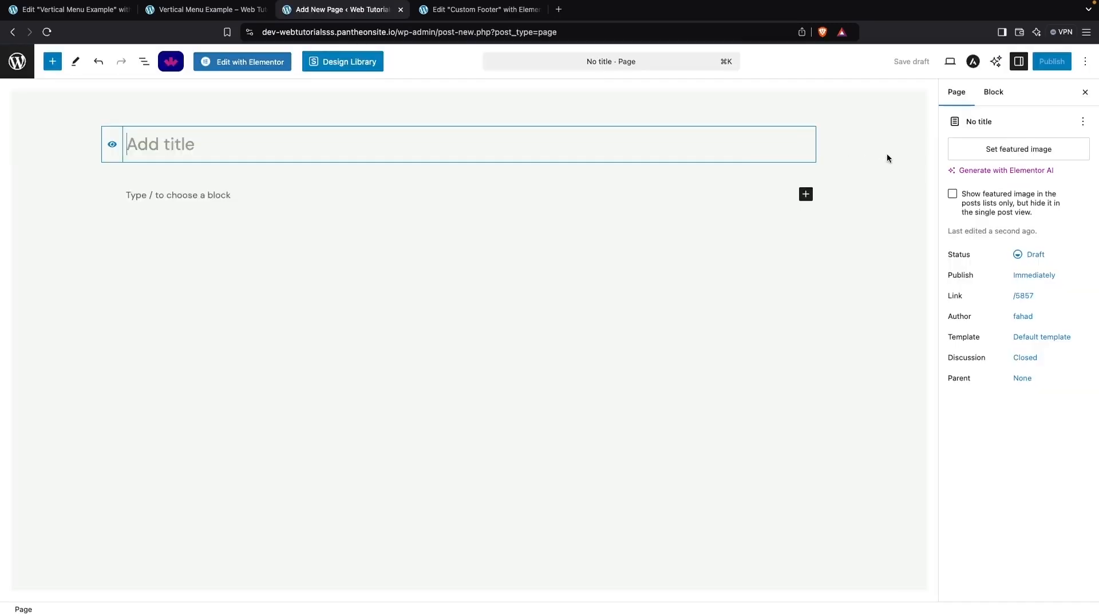
Disable the header in the new page's Astra settings and open the page in Elementor.
click(973, 61)
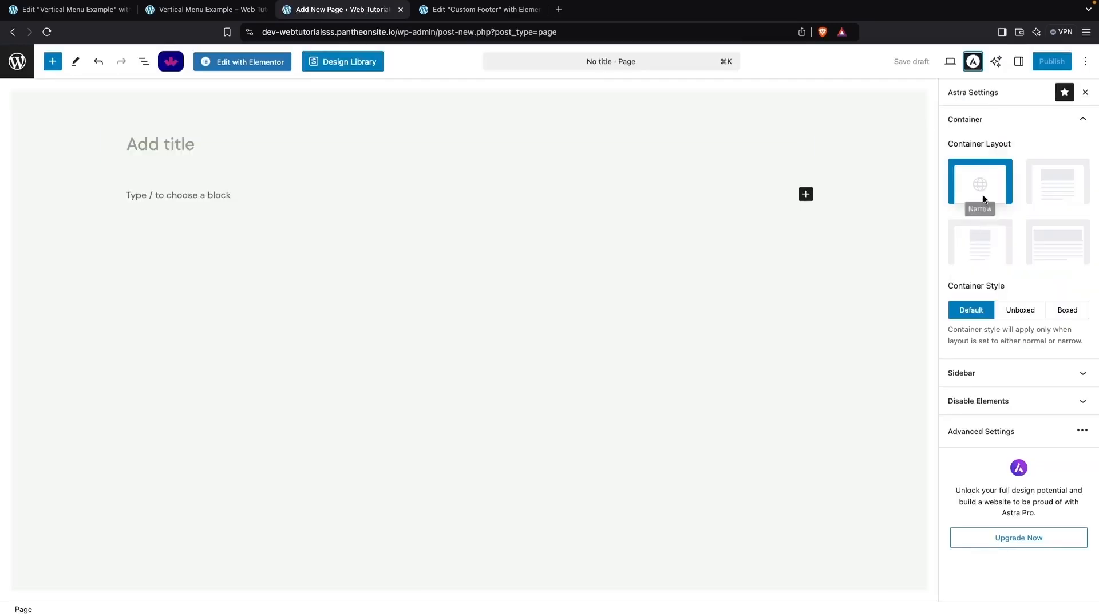
click(986, 409)
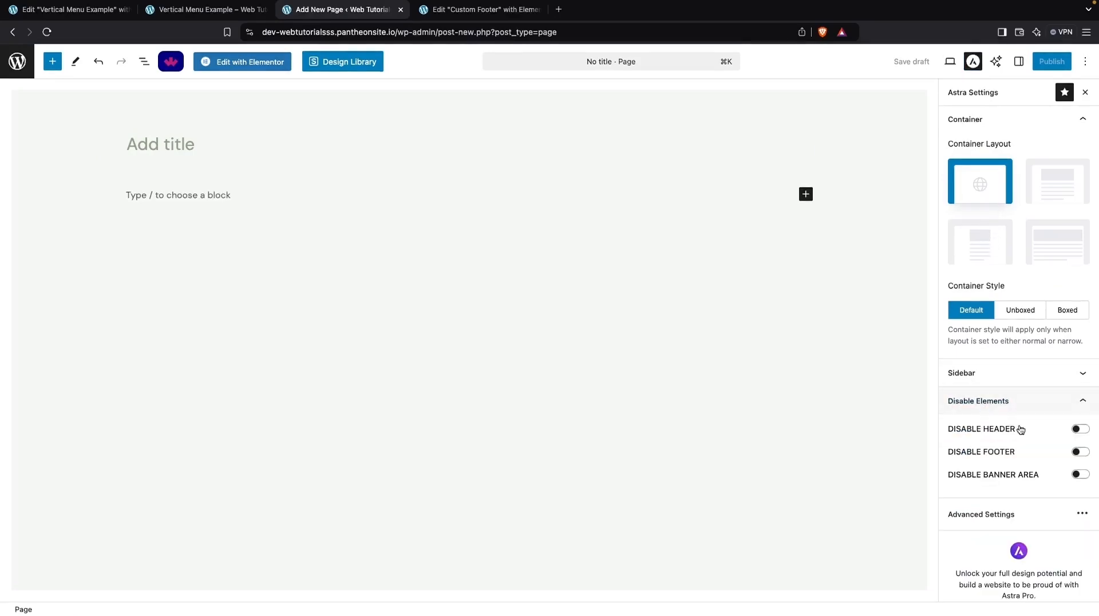
click(1080, 428)
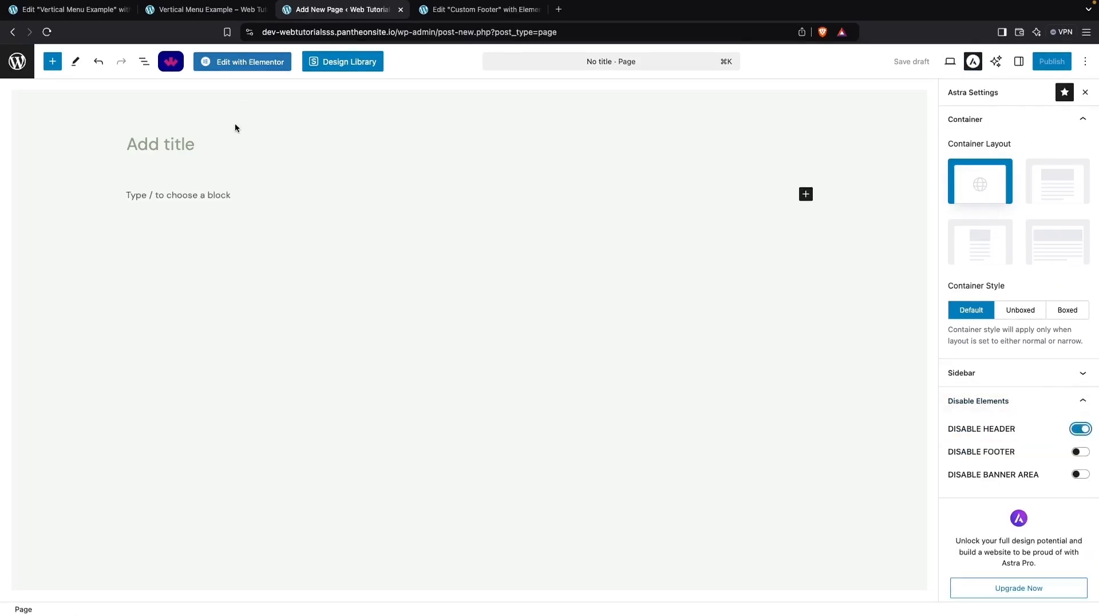
click(245, 64)
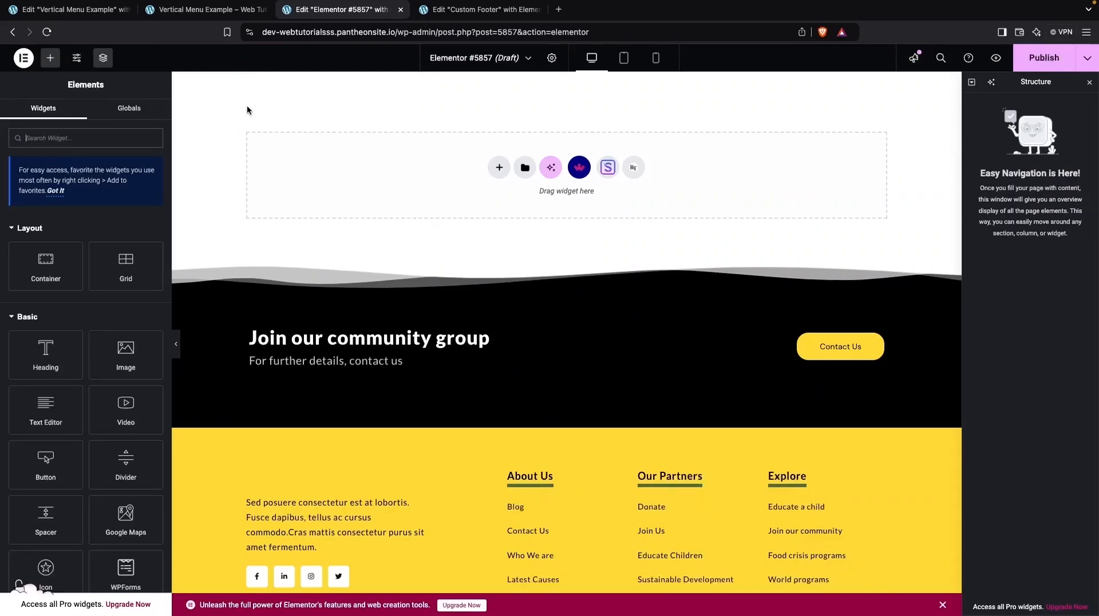
Copy the outer container with menu and content from the Vertical Menu Example page and paste it into the new page.
click(103, 16)
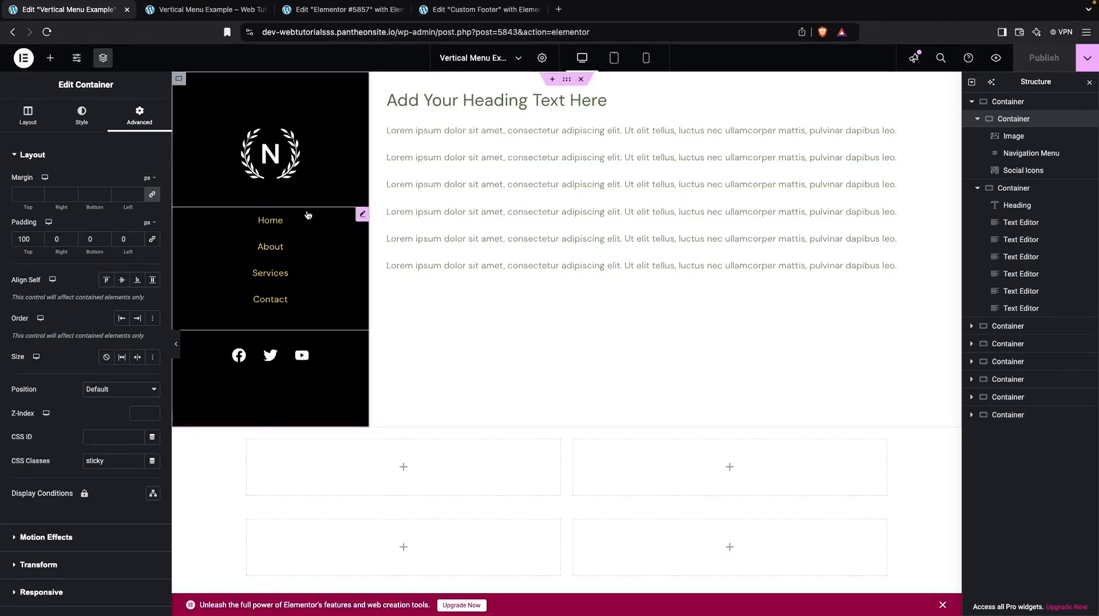
click(1002, 101)
right_click(1003, 102)
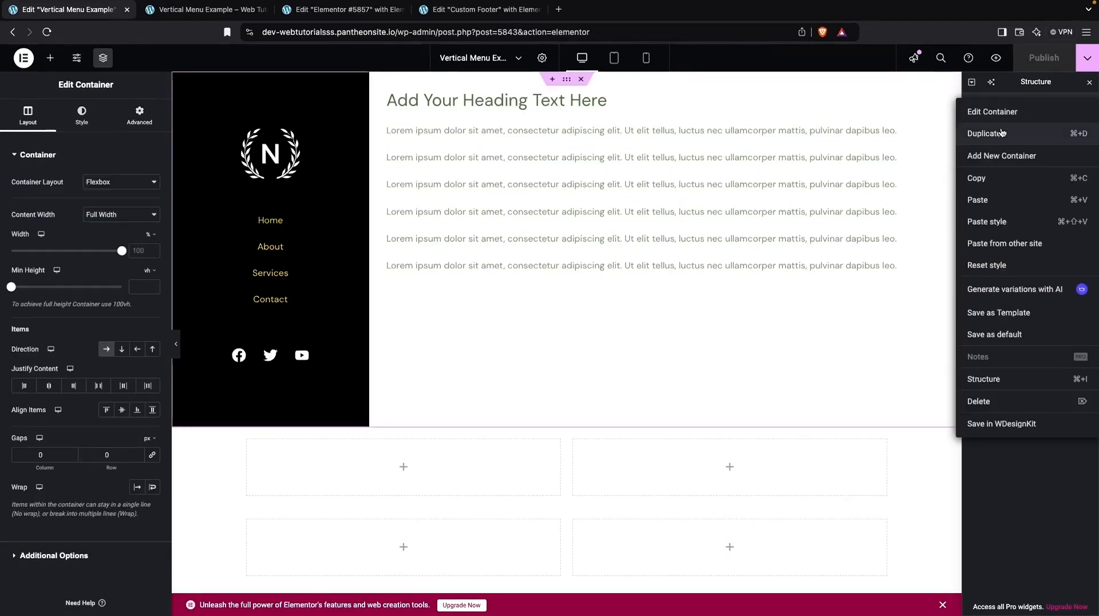
click(979, 178)
click(352, 23)
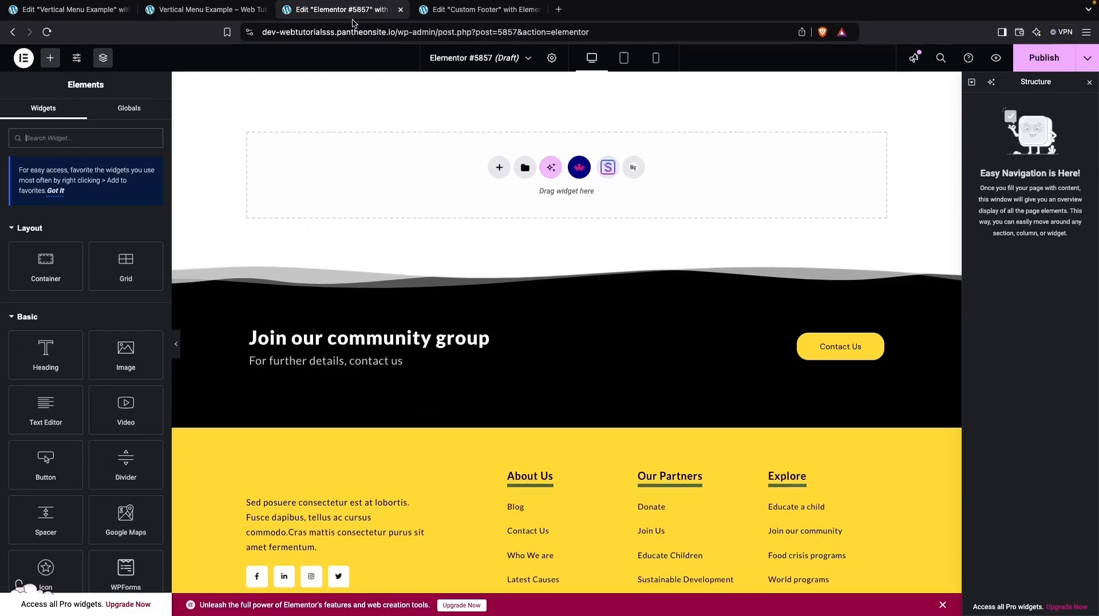
right_click(310, 138)
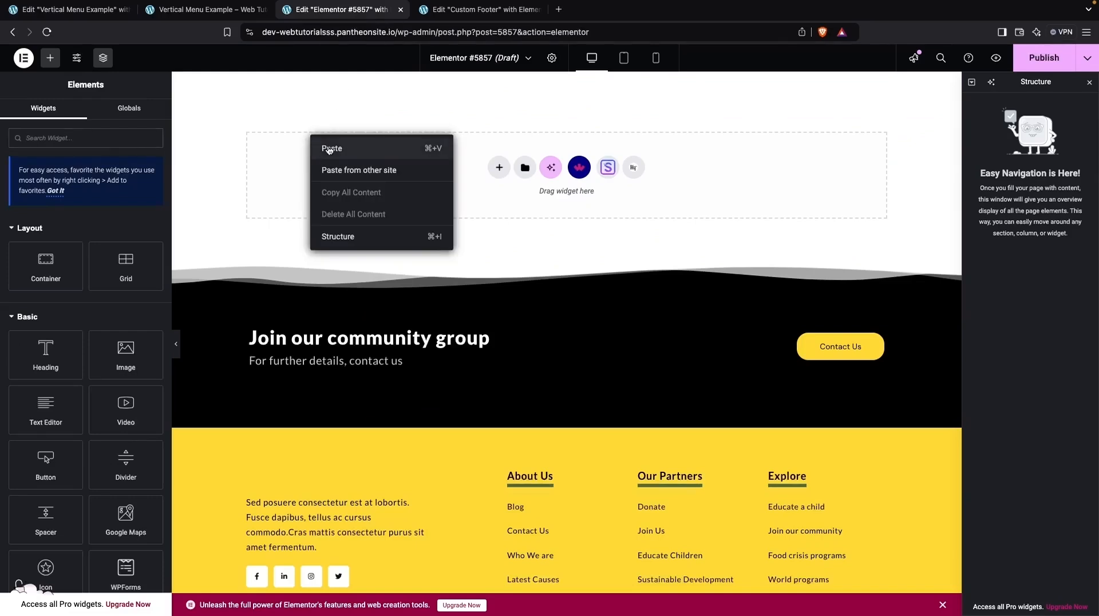
click(329, 150)
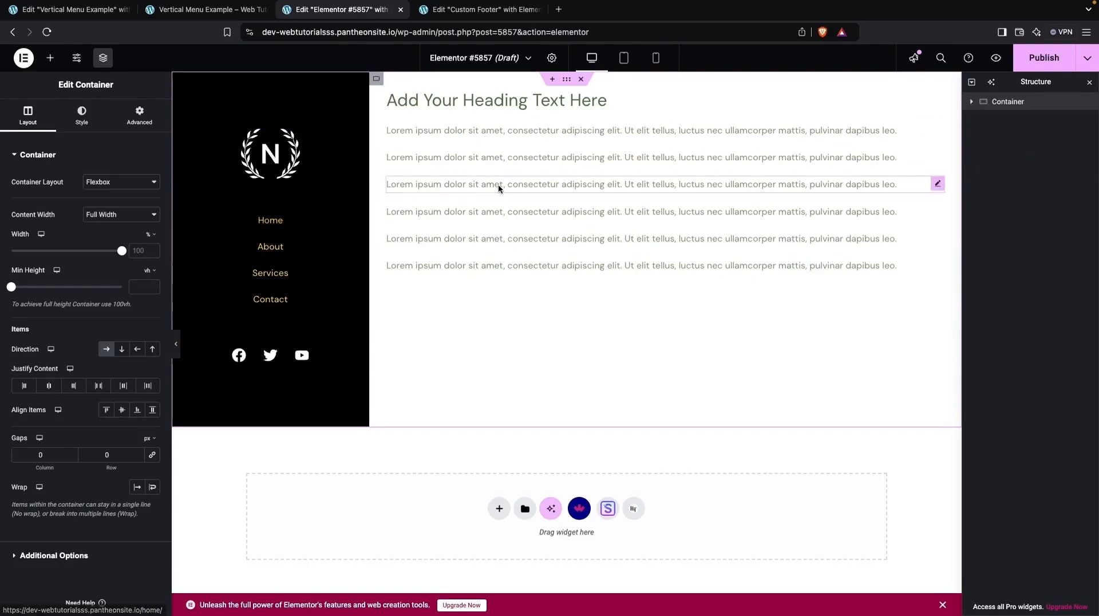
Open the heading widget beside the vertical menu on the new page for editing.
click(491, 108)
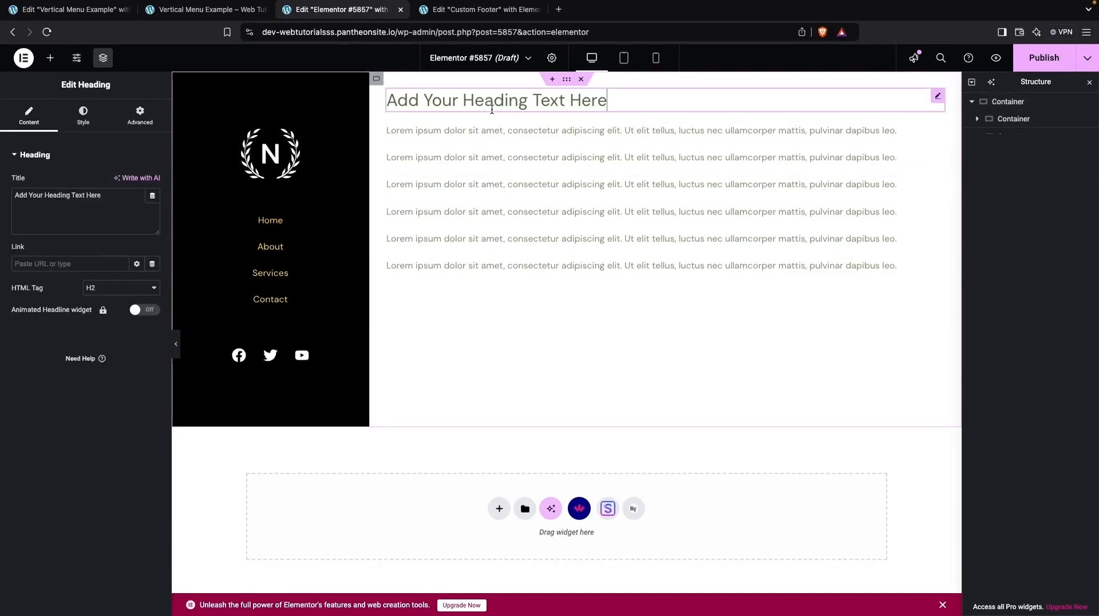